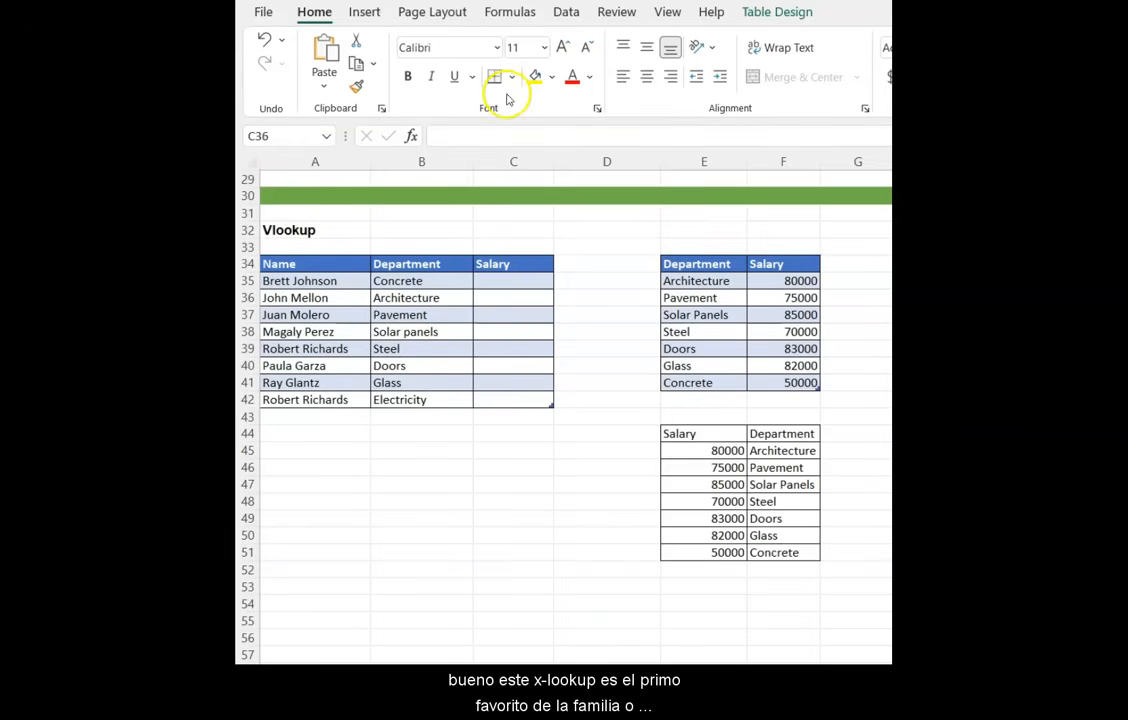
- Examine the employee table and the two department-salary lookup tables beside it
click(487, 291)
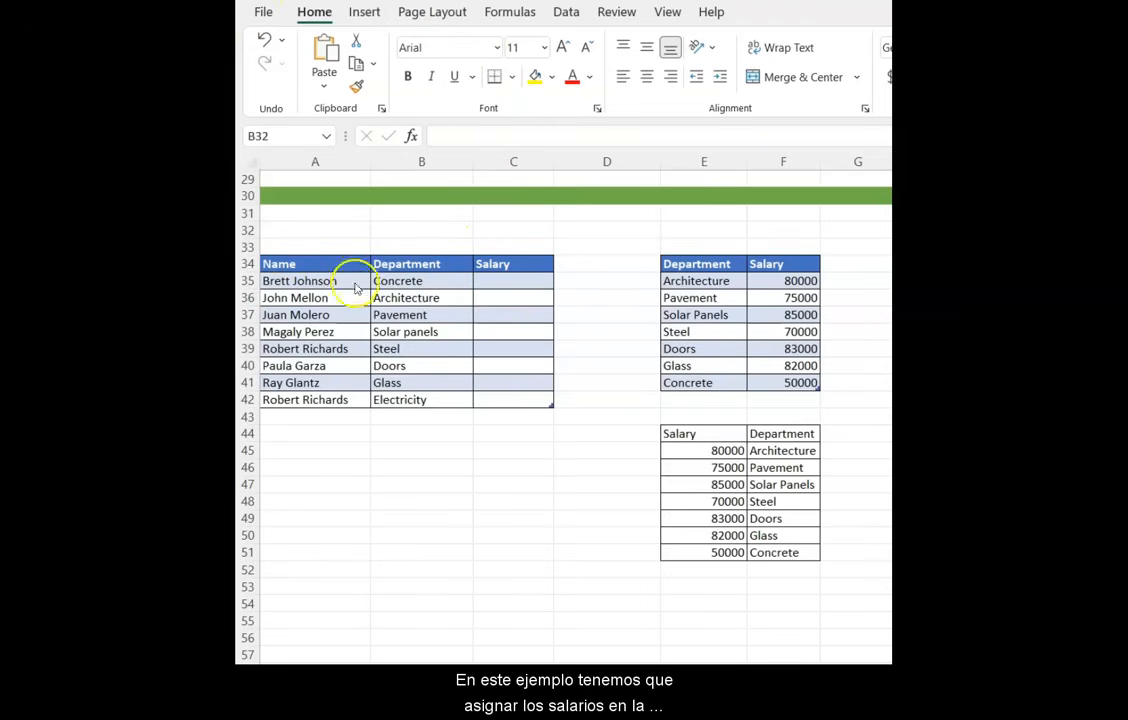
click(508, 283)
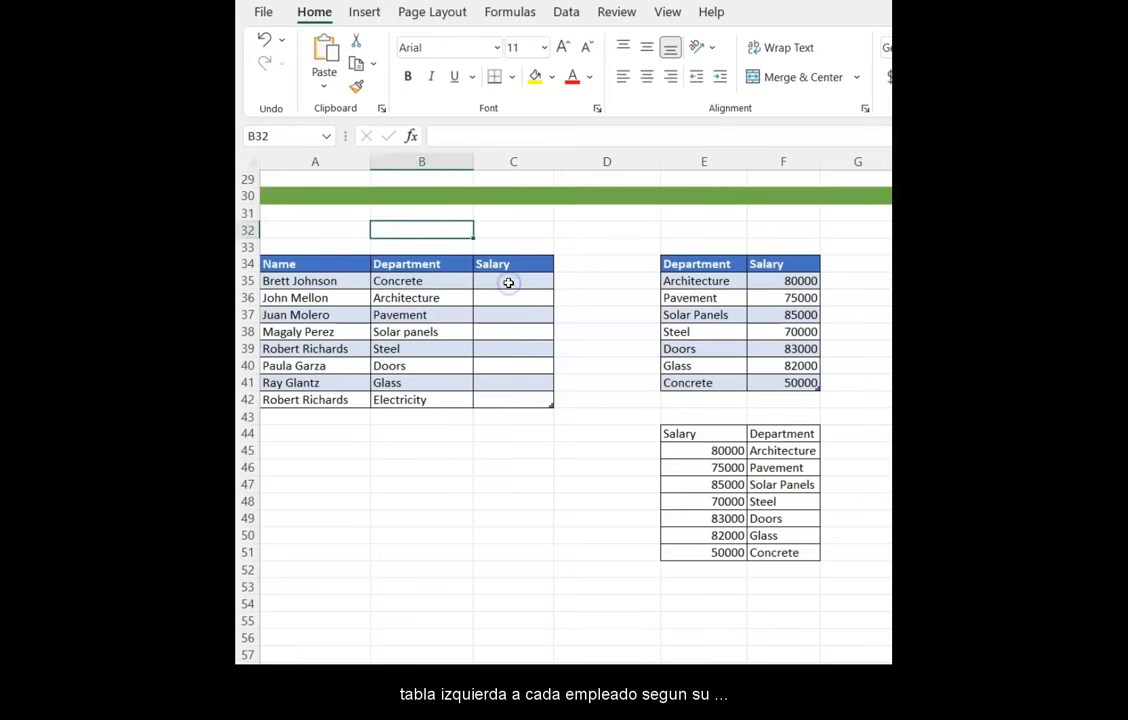
drag(508, 283, 509, 398)
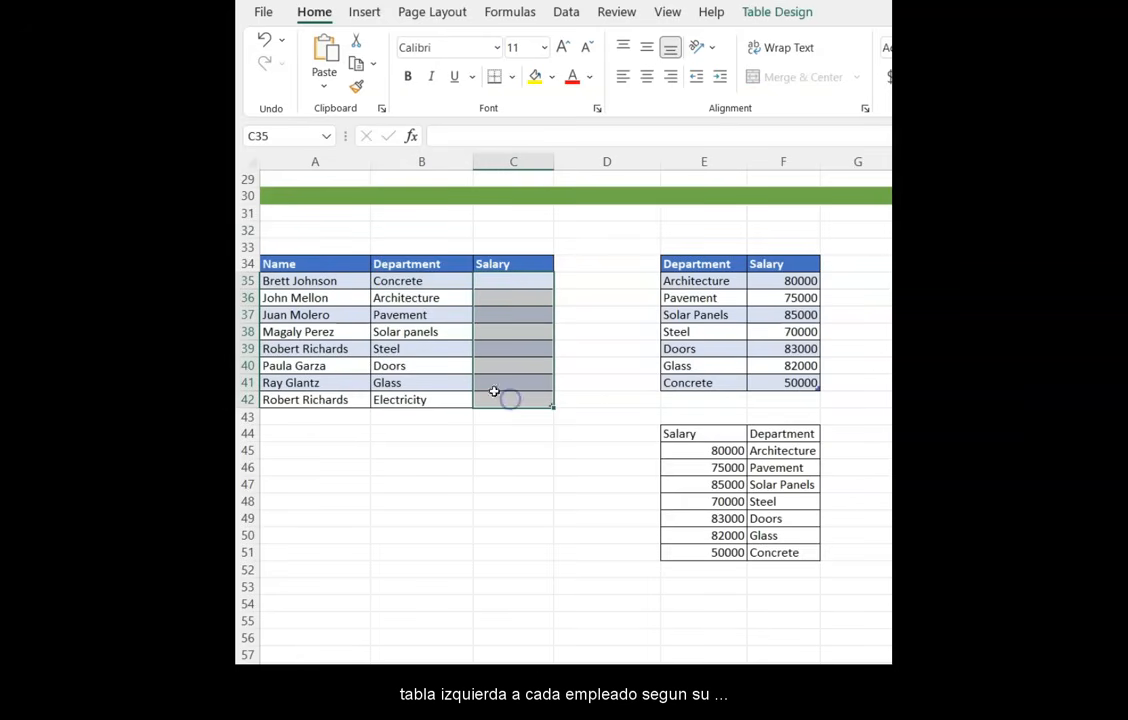
click(433, 280)
drag(428, 314, 428, 396)
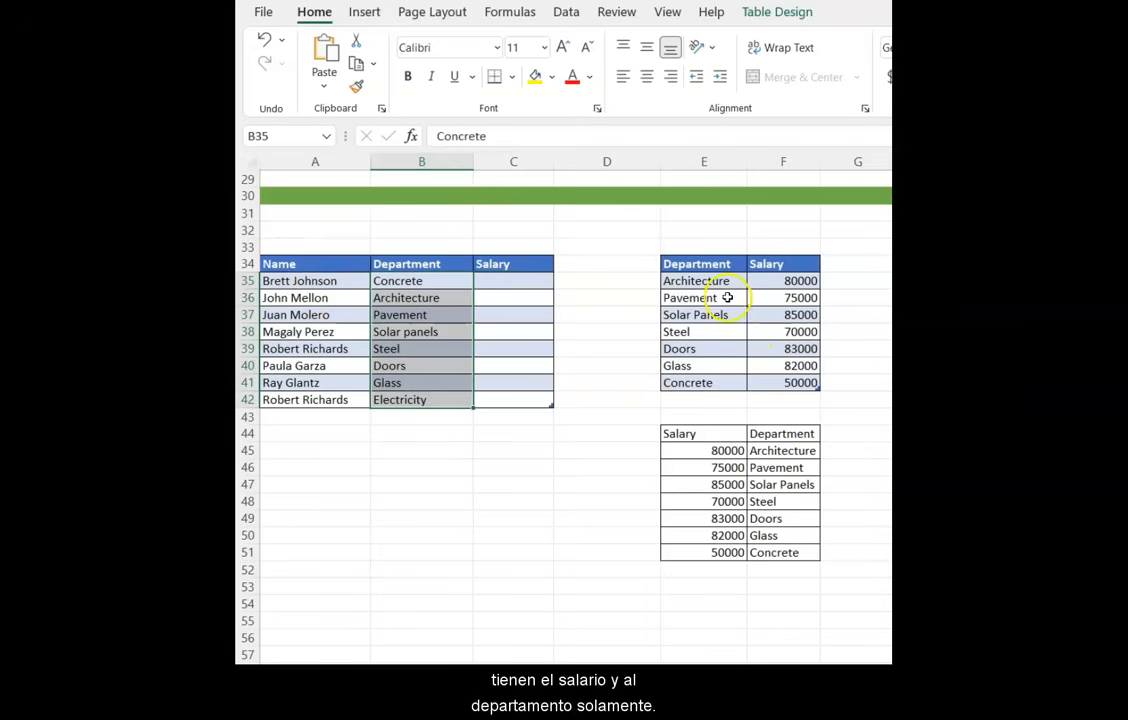
drag(790, 281, 725, 382)
click(640, 416)
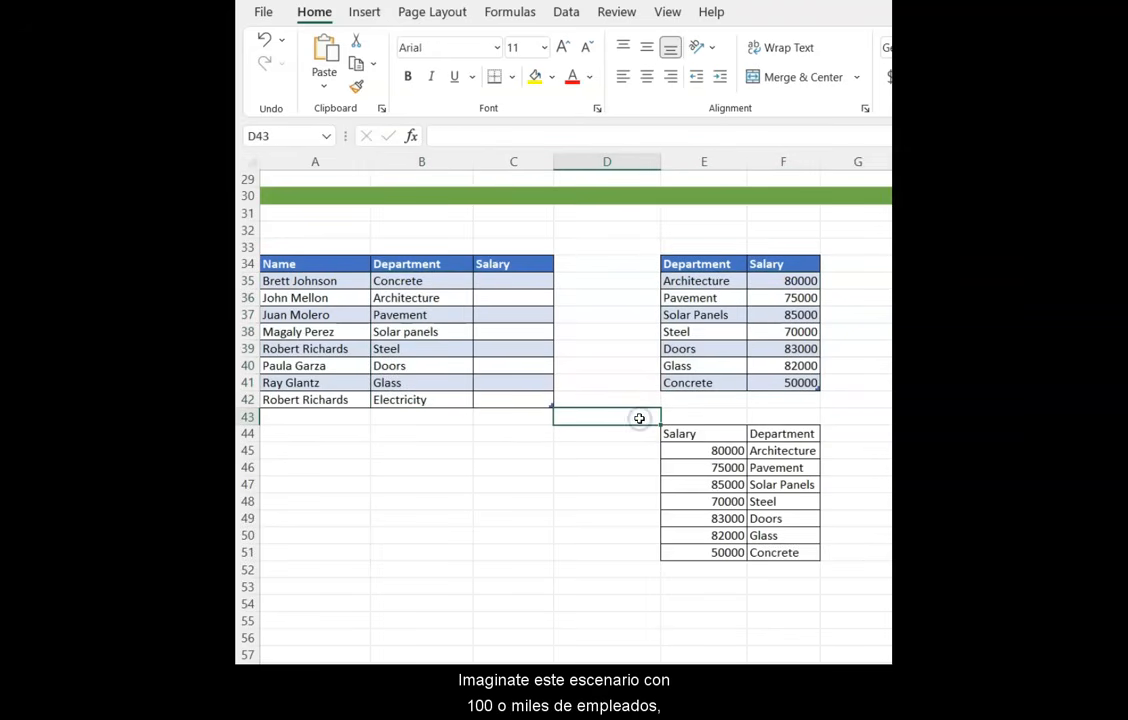
click(438, 385)
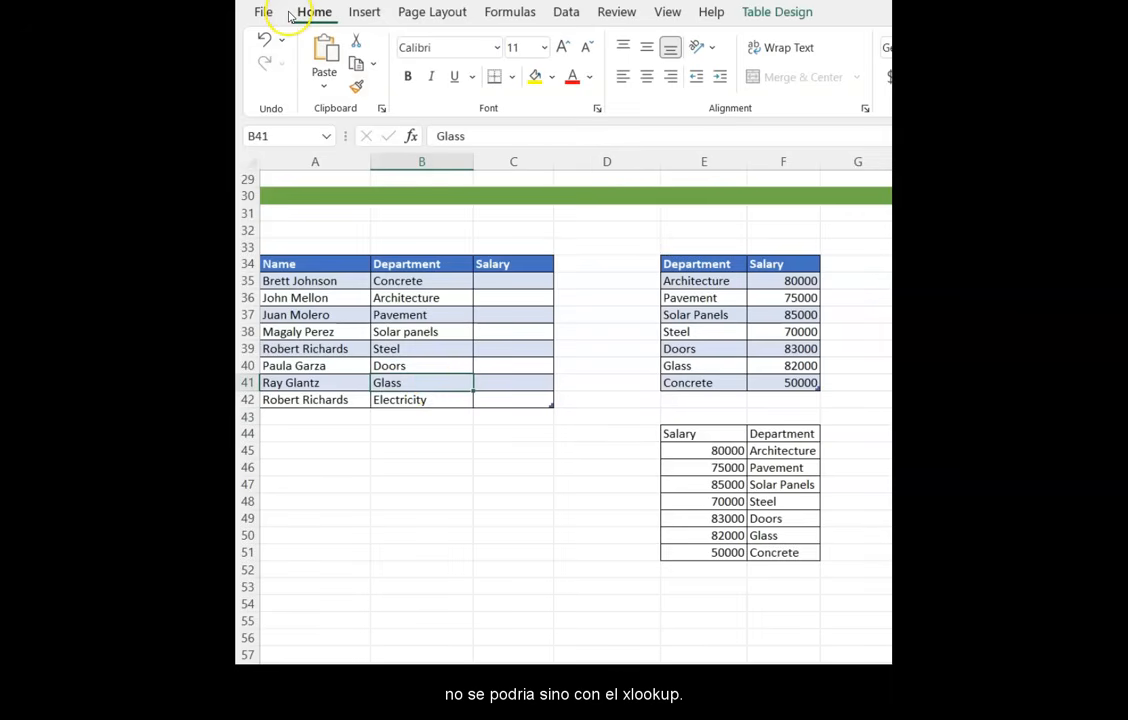
click(510, 285)
text(=vl)
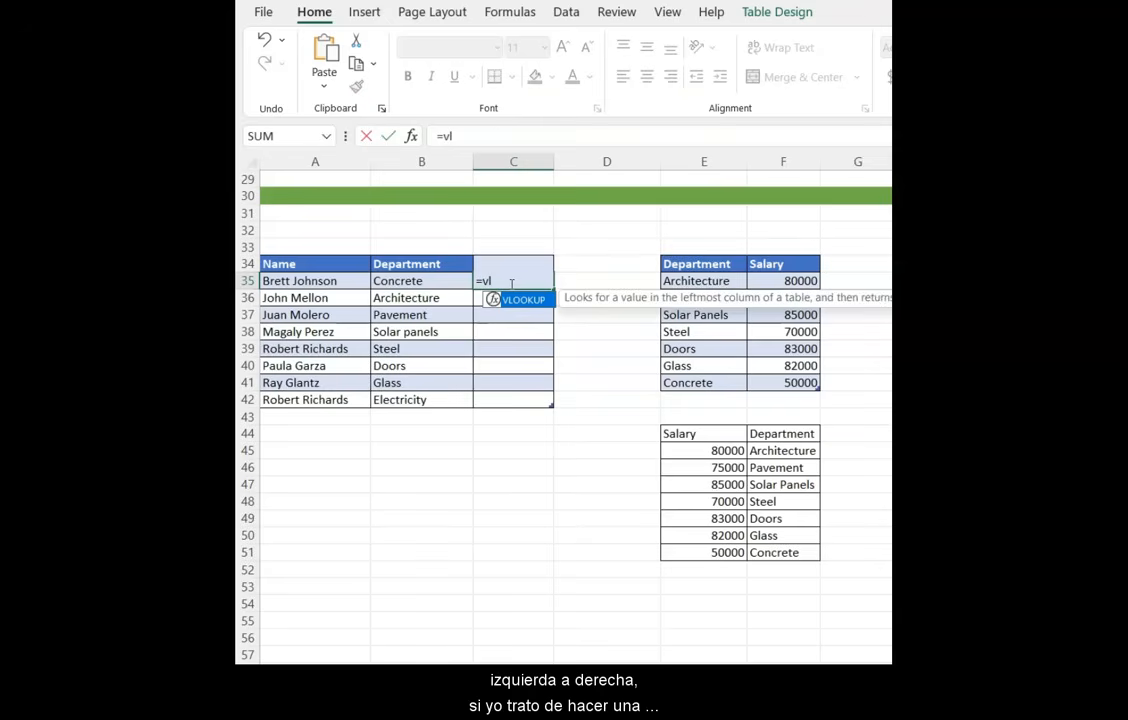
key(Tab)
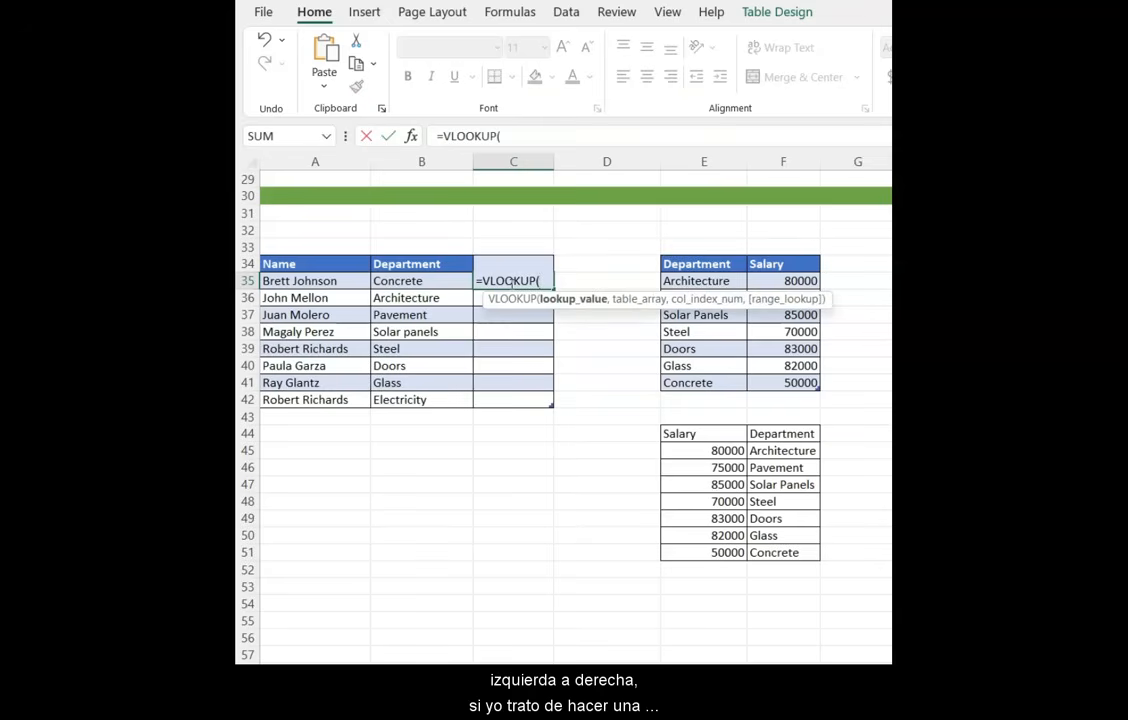
click(451, 284)
text(,)
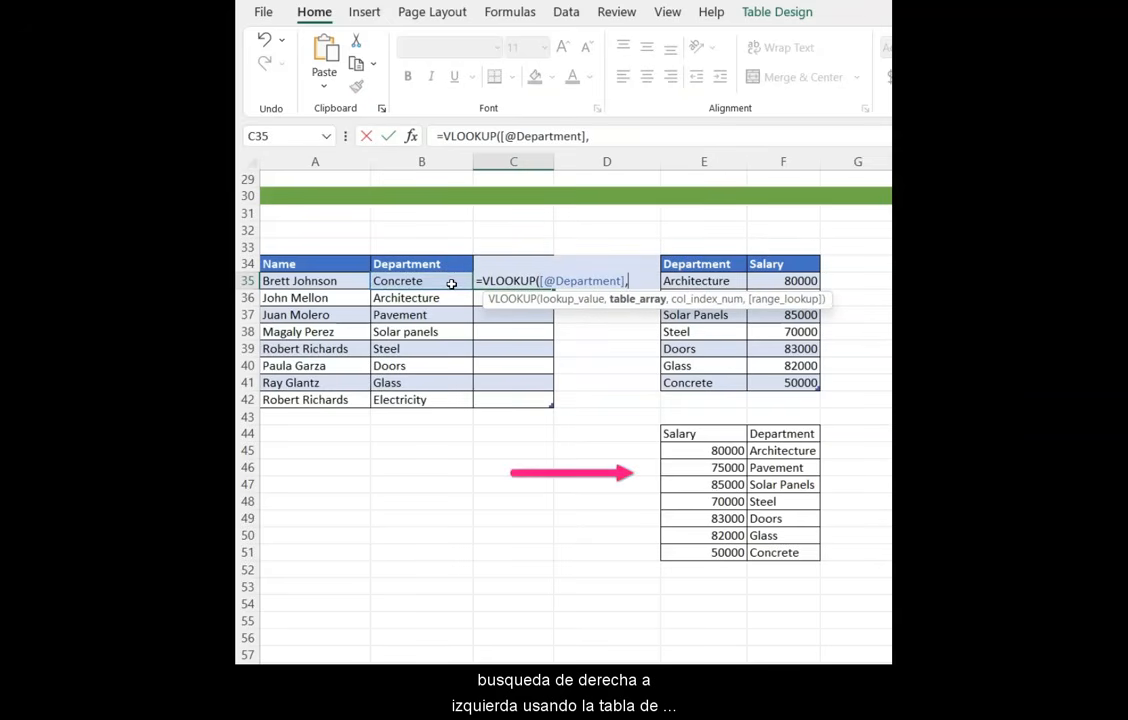
click(674, 433)
drag(674, 433, 805, 552)
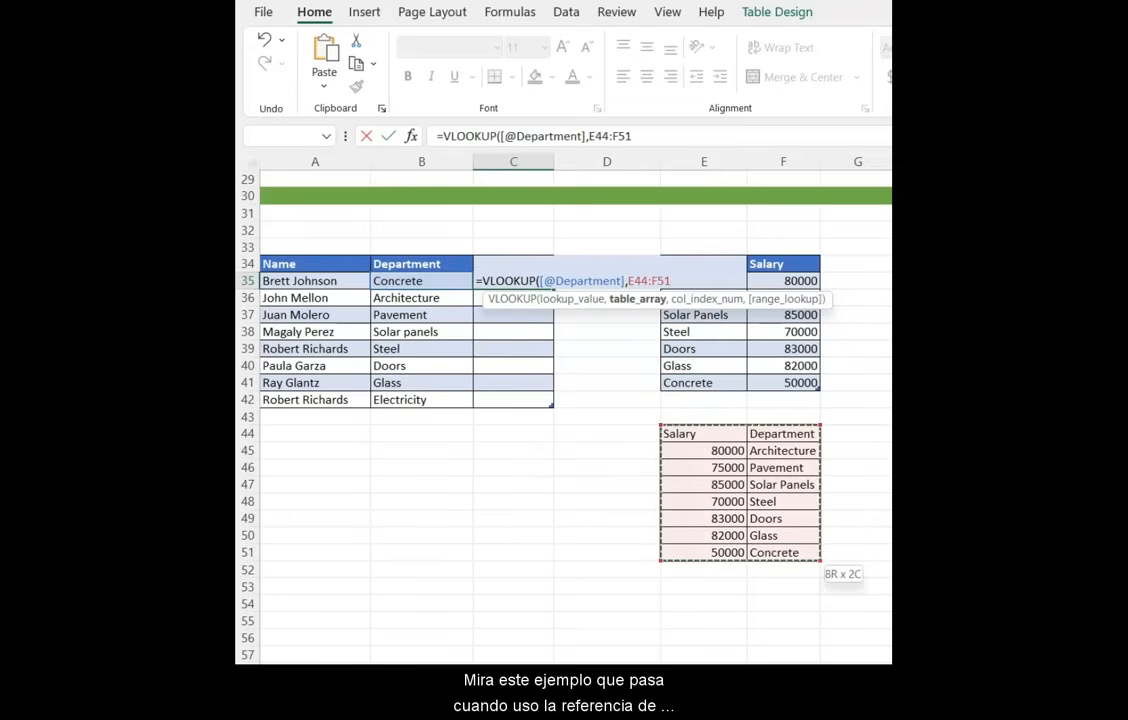
text(,)
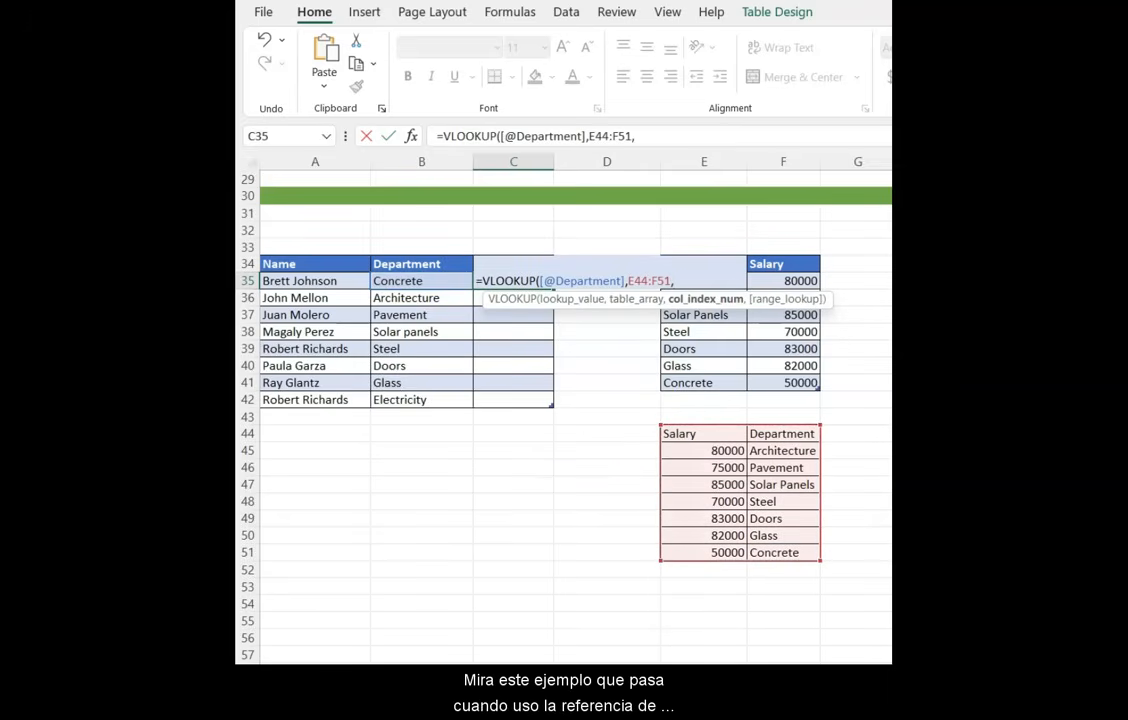
text(1,)
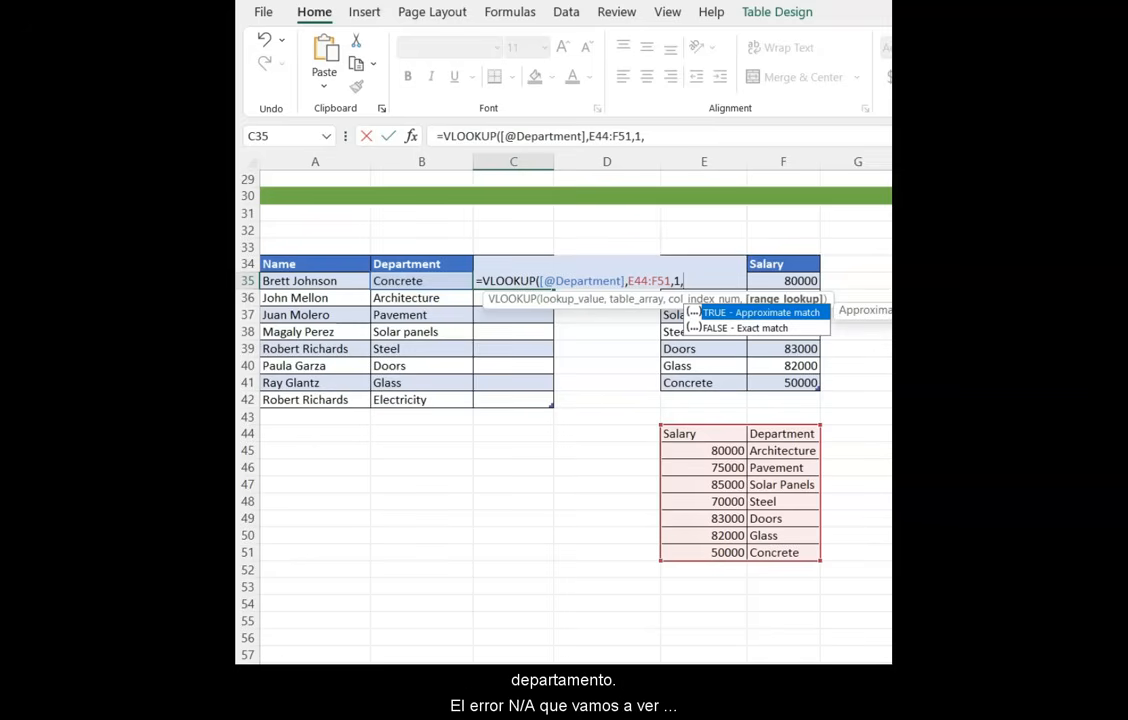
key(Down)
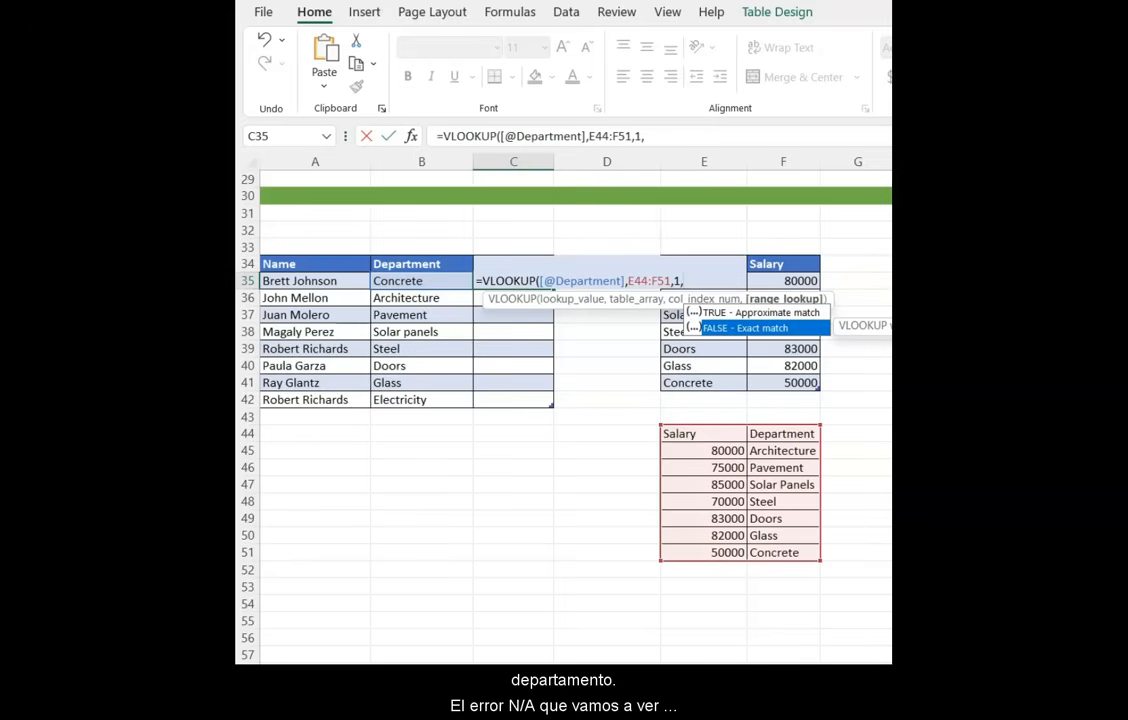
key(Tab)
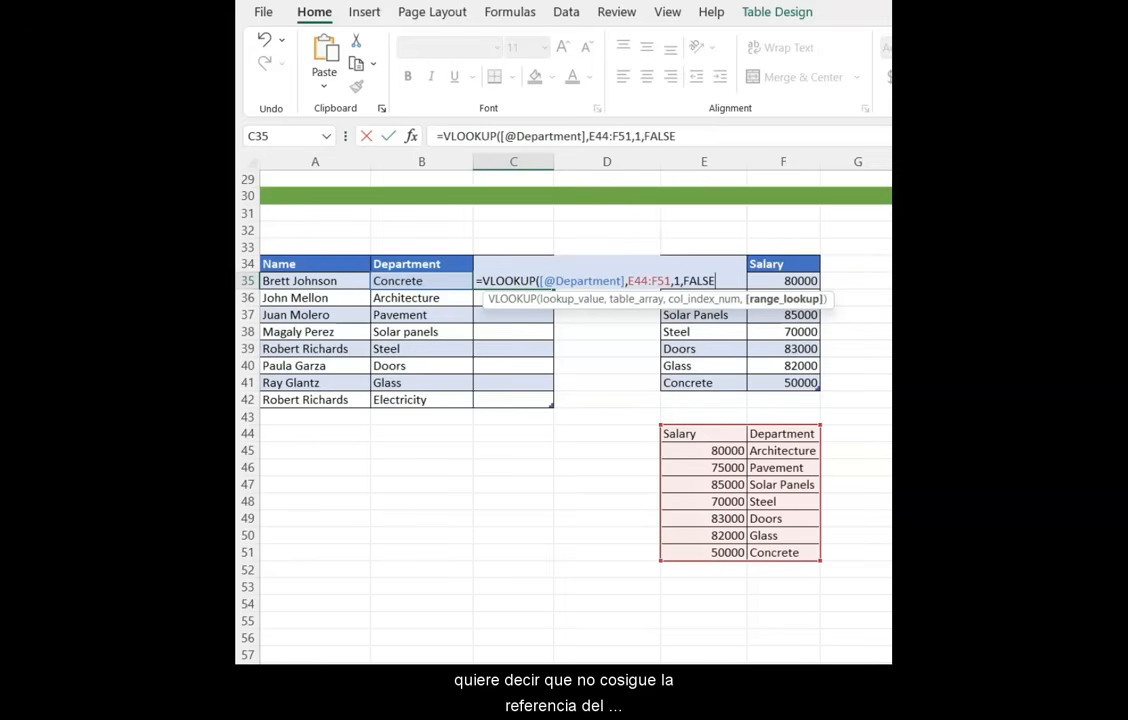
text())
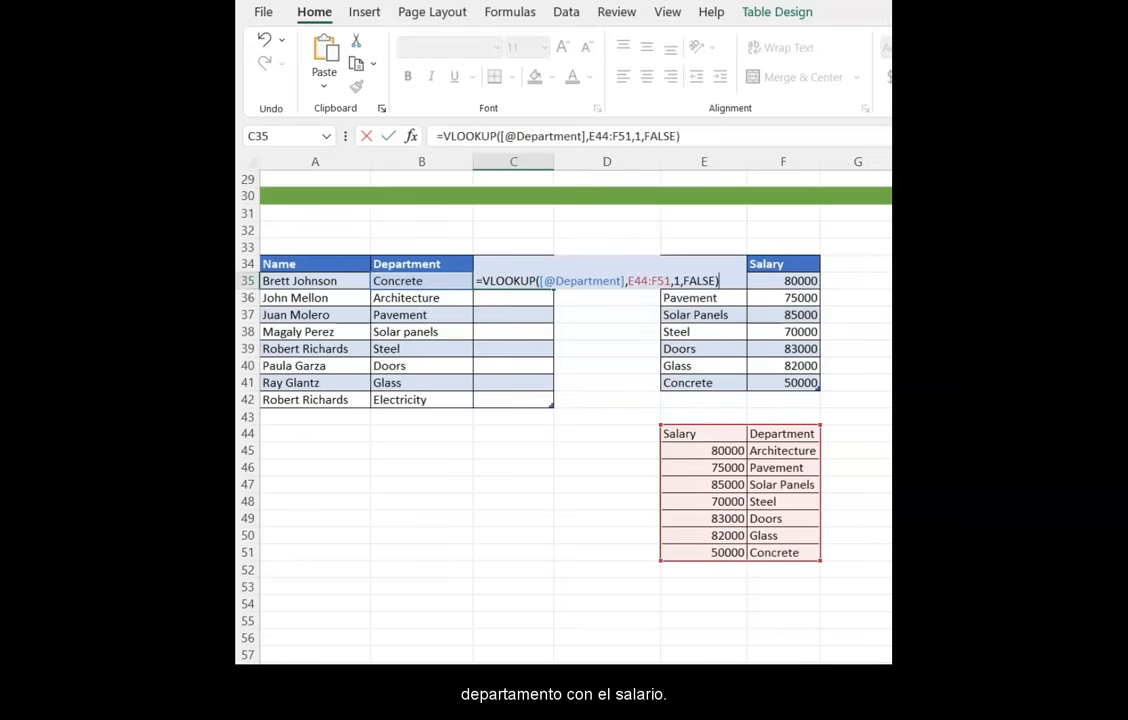
key(Return)
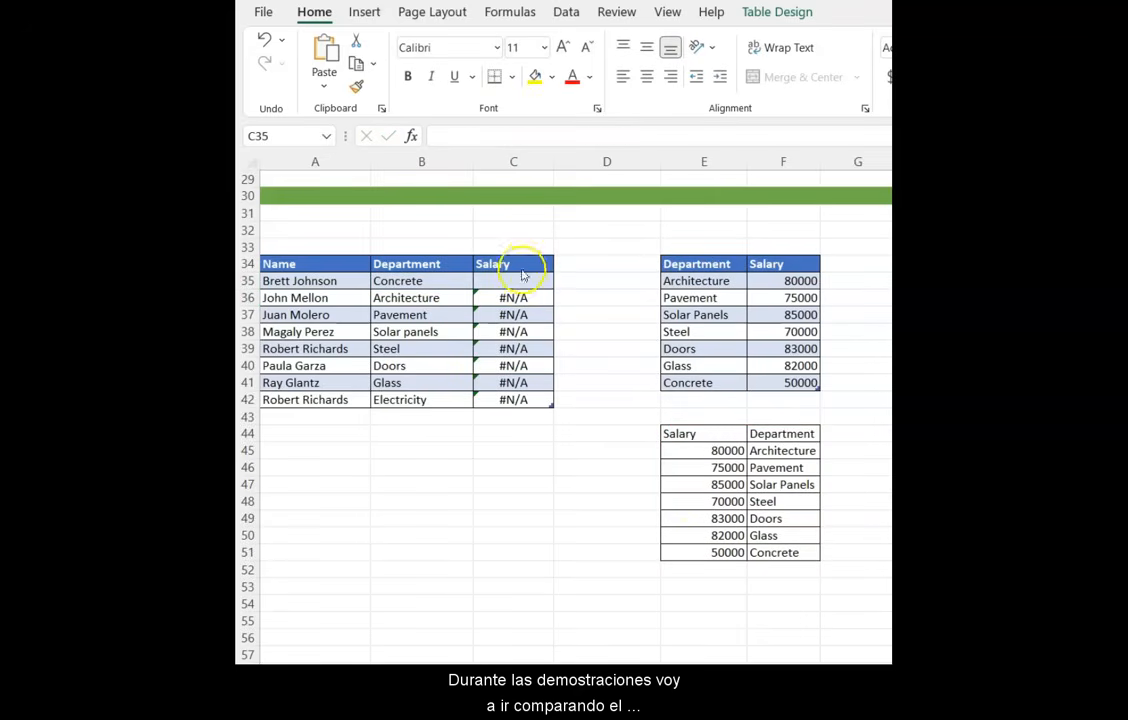
- Clear all formulas from the Salary column
click(519, 281)
key(ctrl+shift+Down)
key(ctrl+shift+Down)
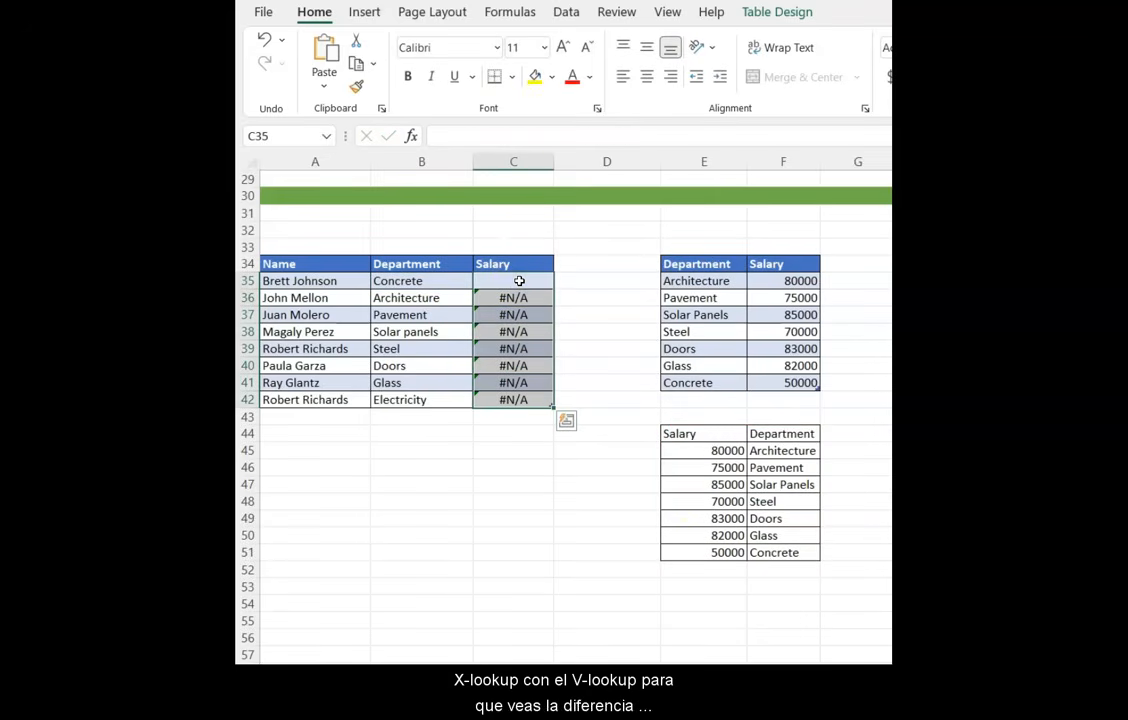
key(Delete)
click(519, 281)
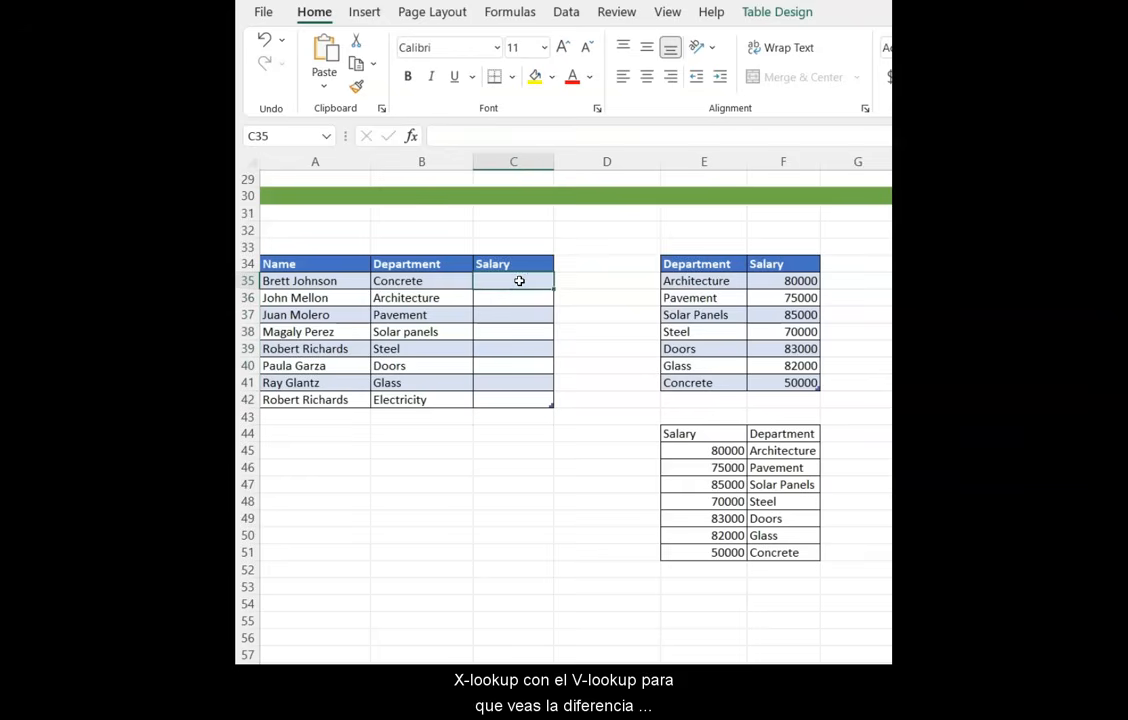
text(=vlo)
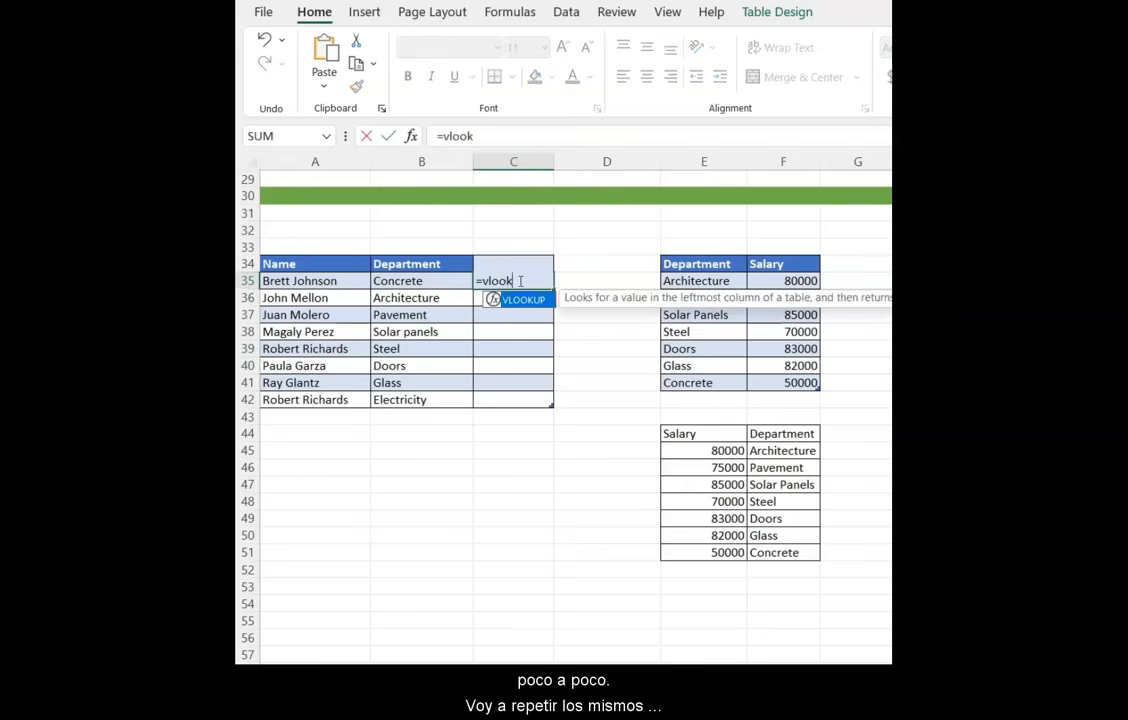
text(ok)
key(Tab)
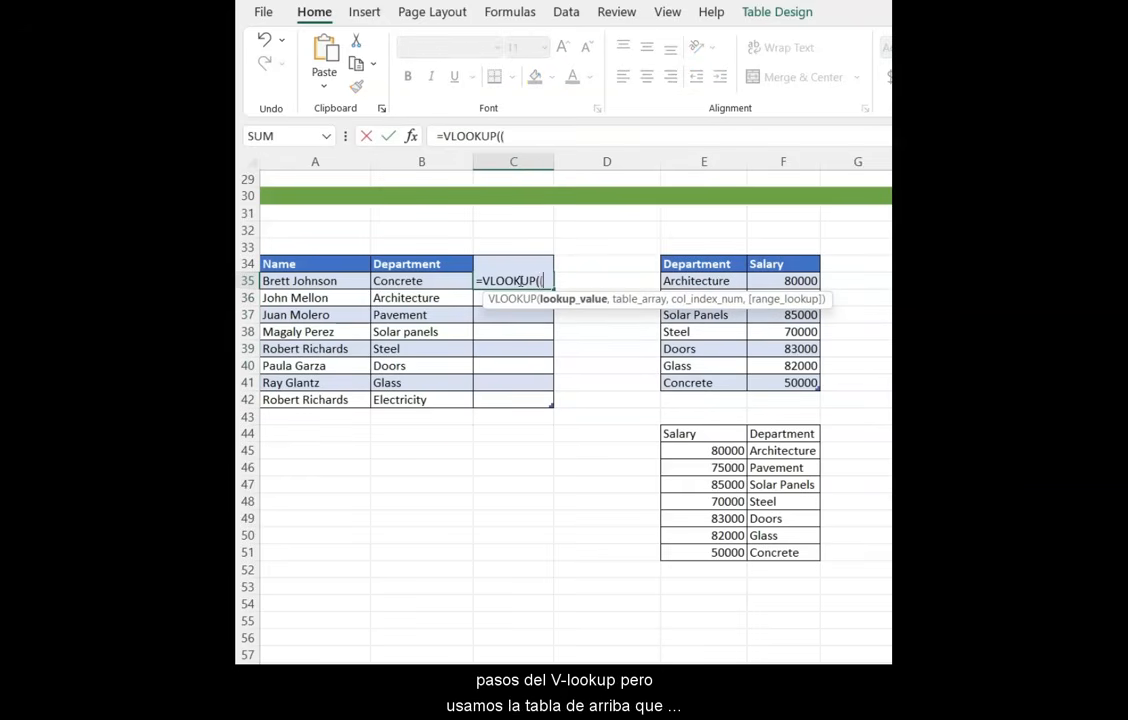
click(424, 281)
text(,)
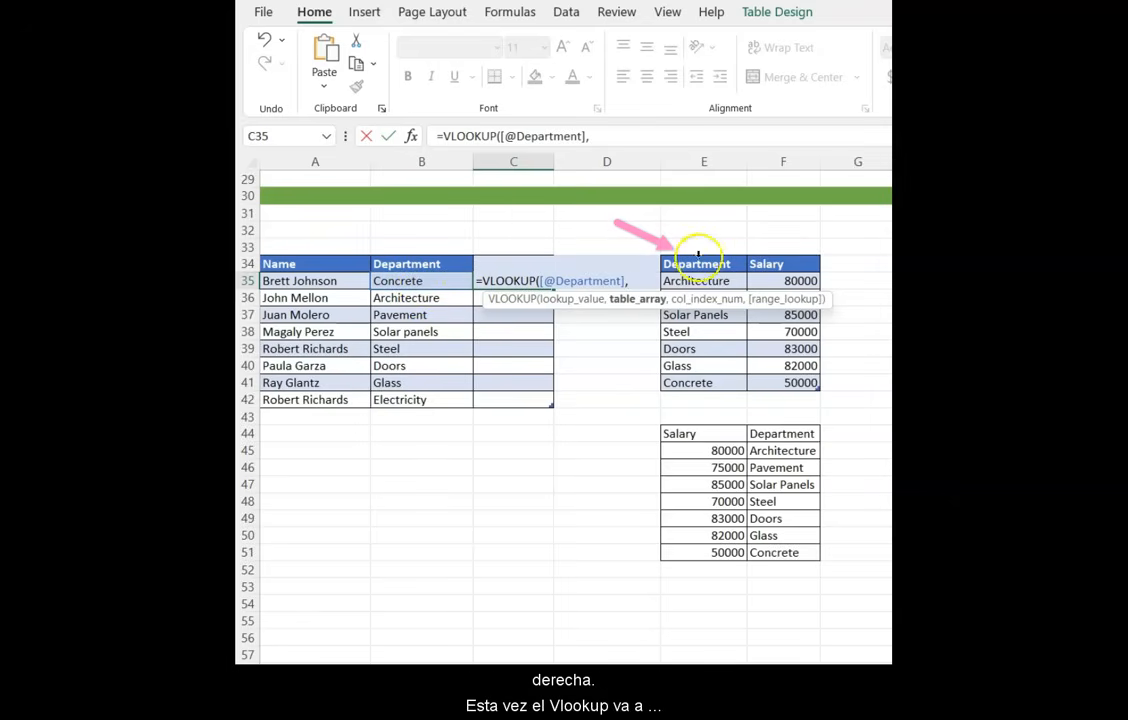
drag(700, 280, 791, 383)
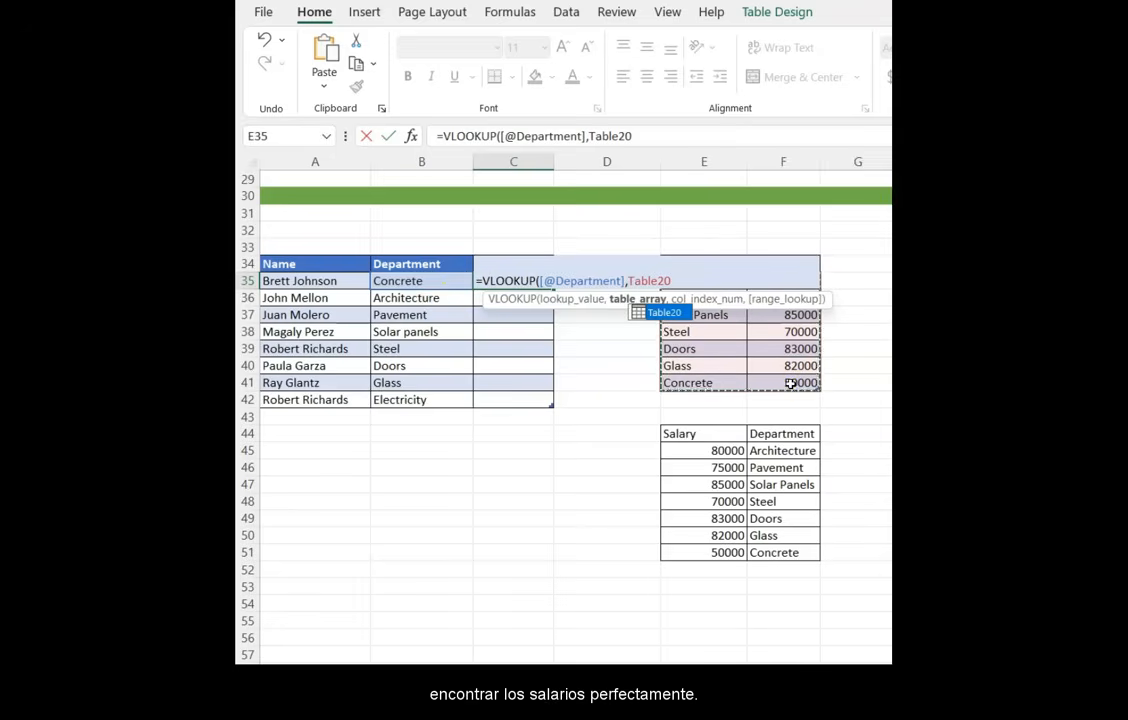
text(,)
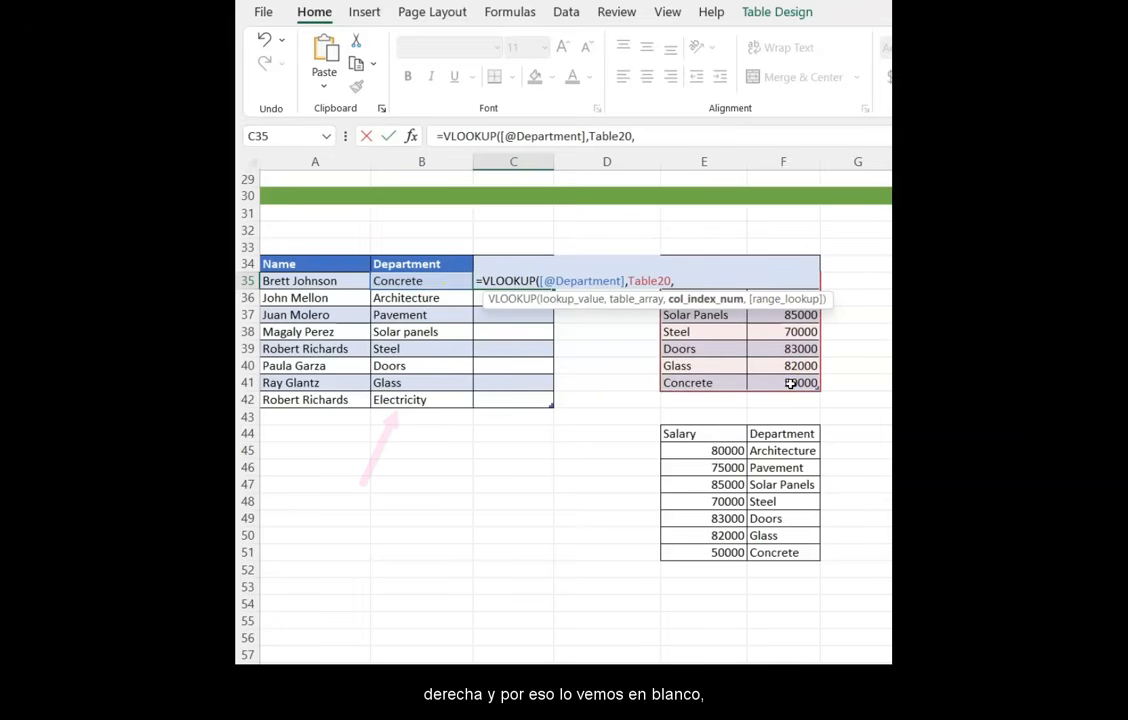
text(2)
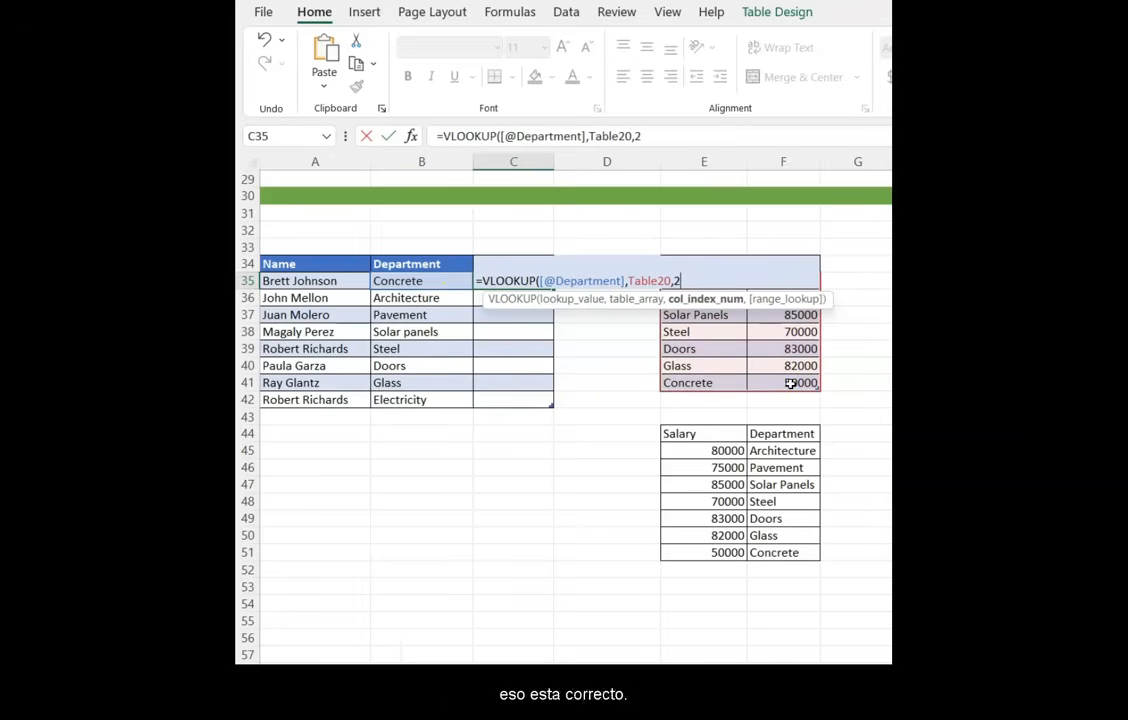
text(,)
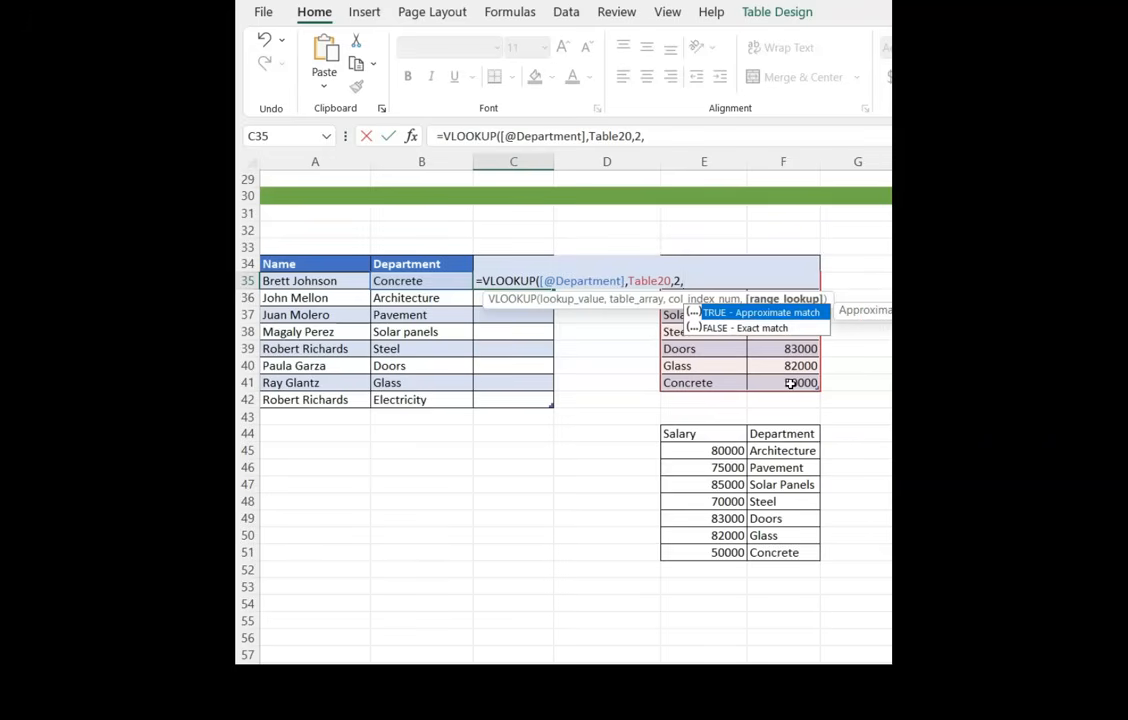
key(Down)
key(Tab)
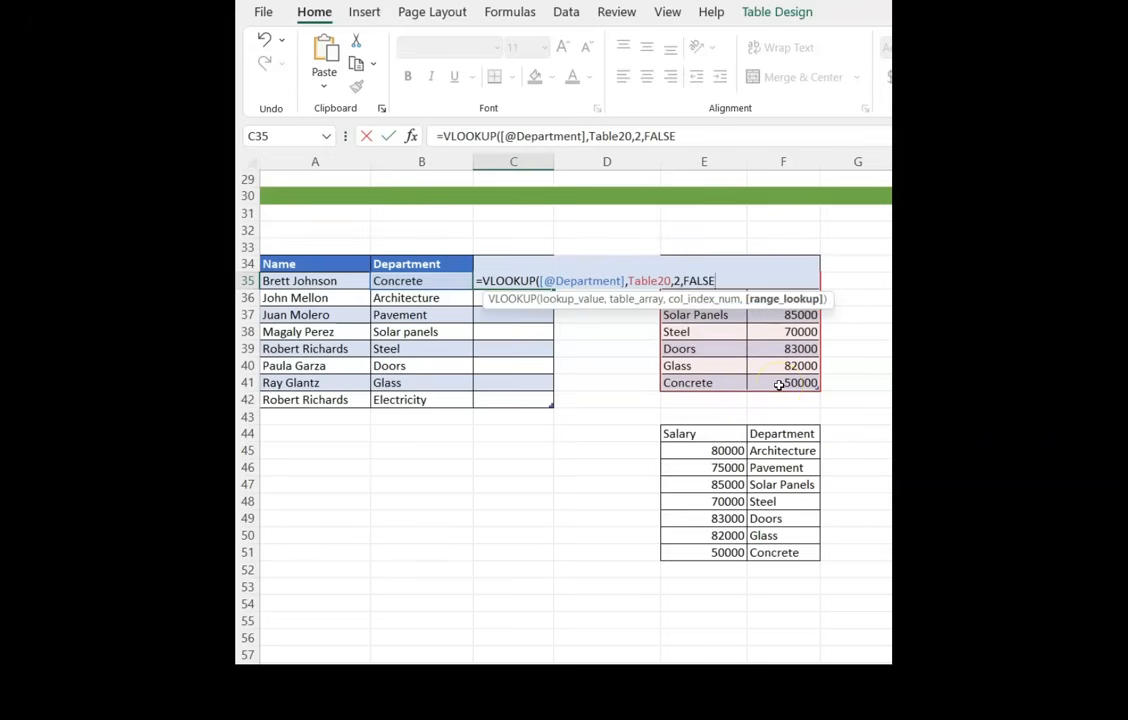
key(Return)
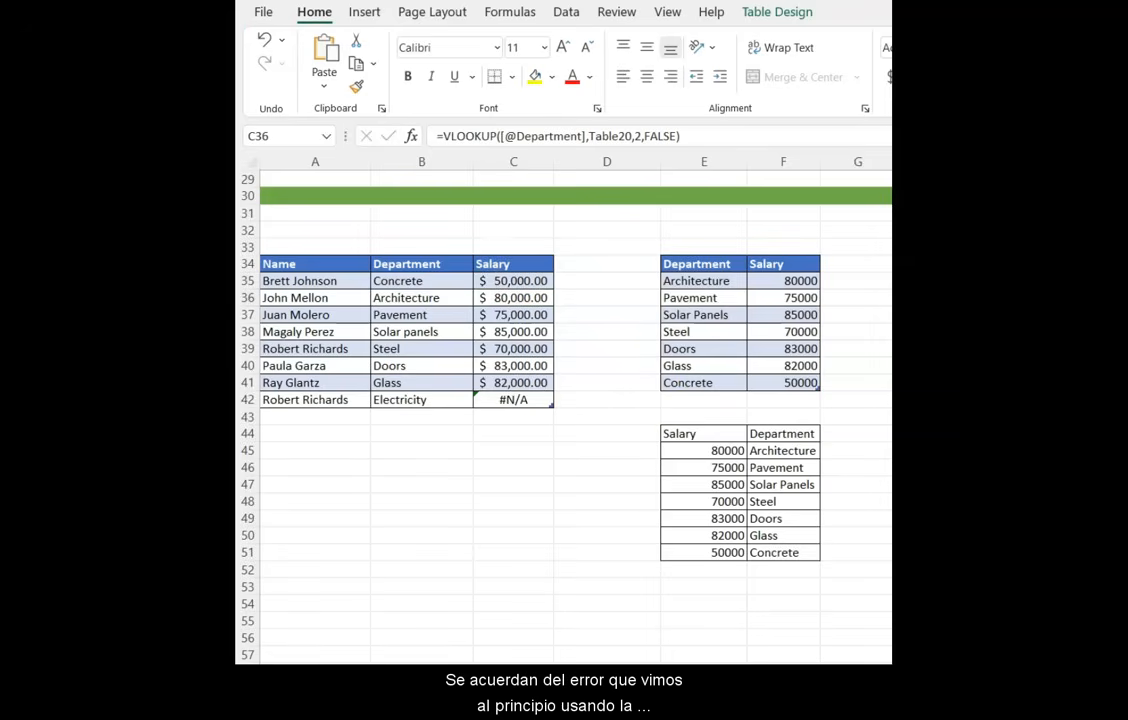
- Select the whole Salary column and delete its formulas
click(515, 281)
drag(515, 281, 511, 399)
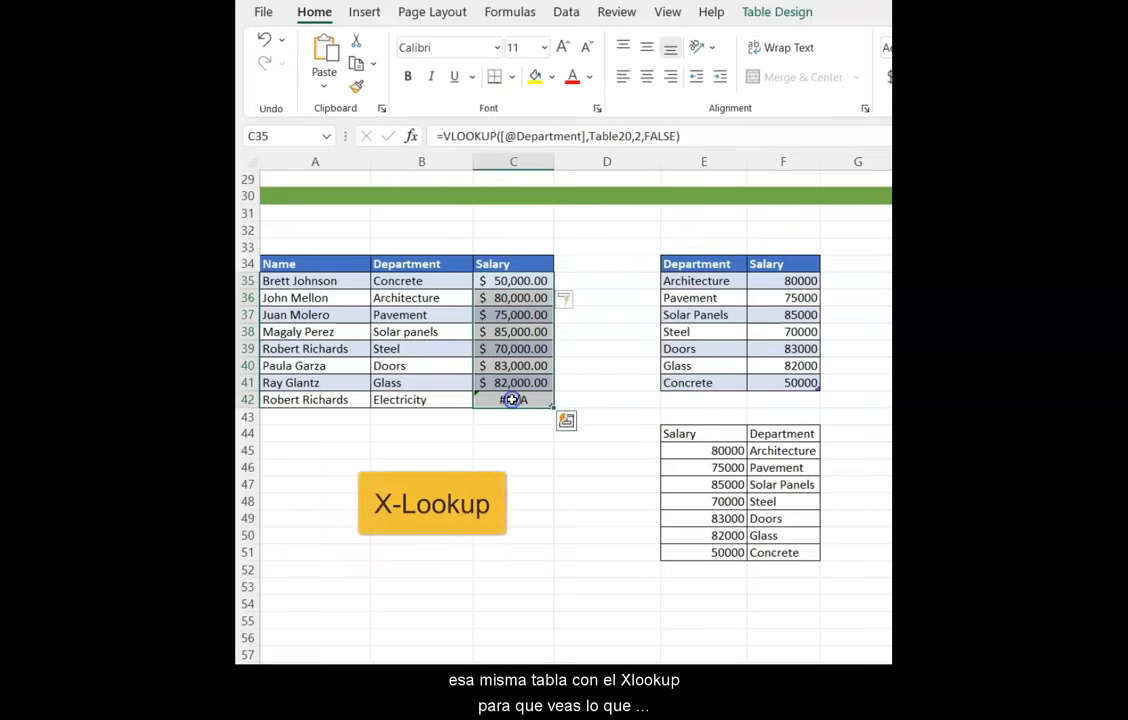
key(Delete)
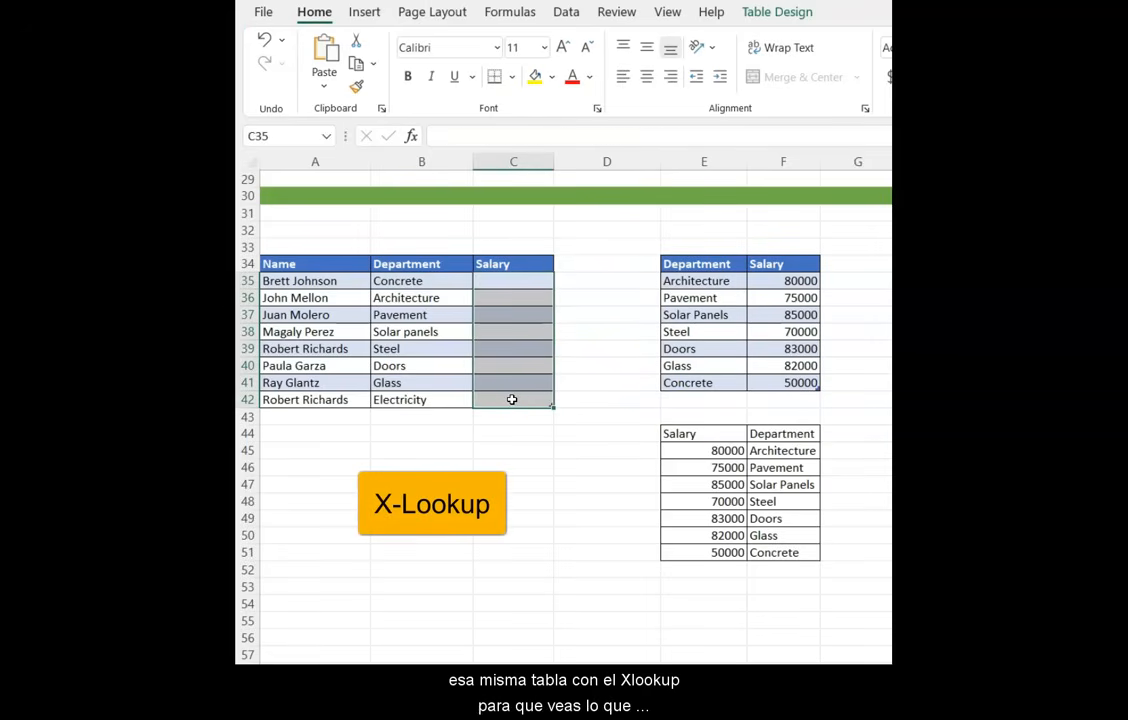
- Start an XLOOKUP formula in the first Salary cell, using the row's Department as the lookup value
click(682, 435)
drag(682, 435, 783, 552)
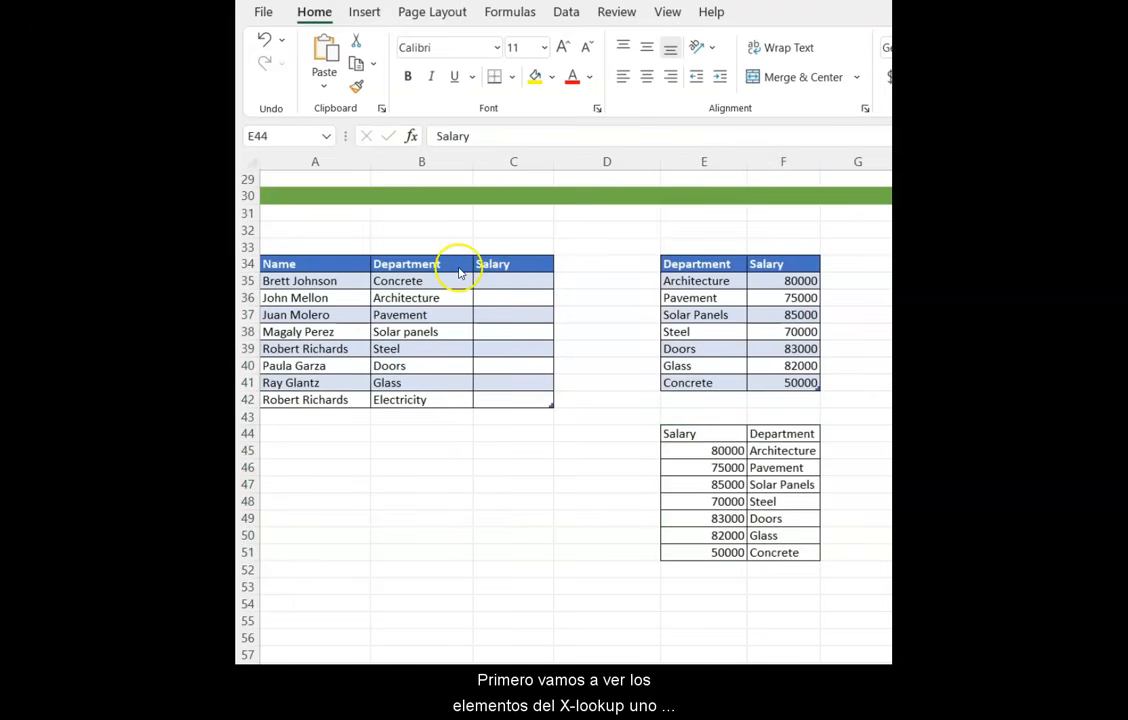
click(492, 279)
click(492, 279)
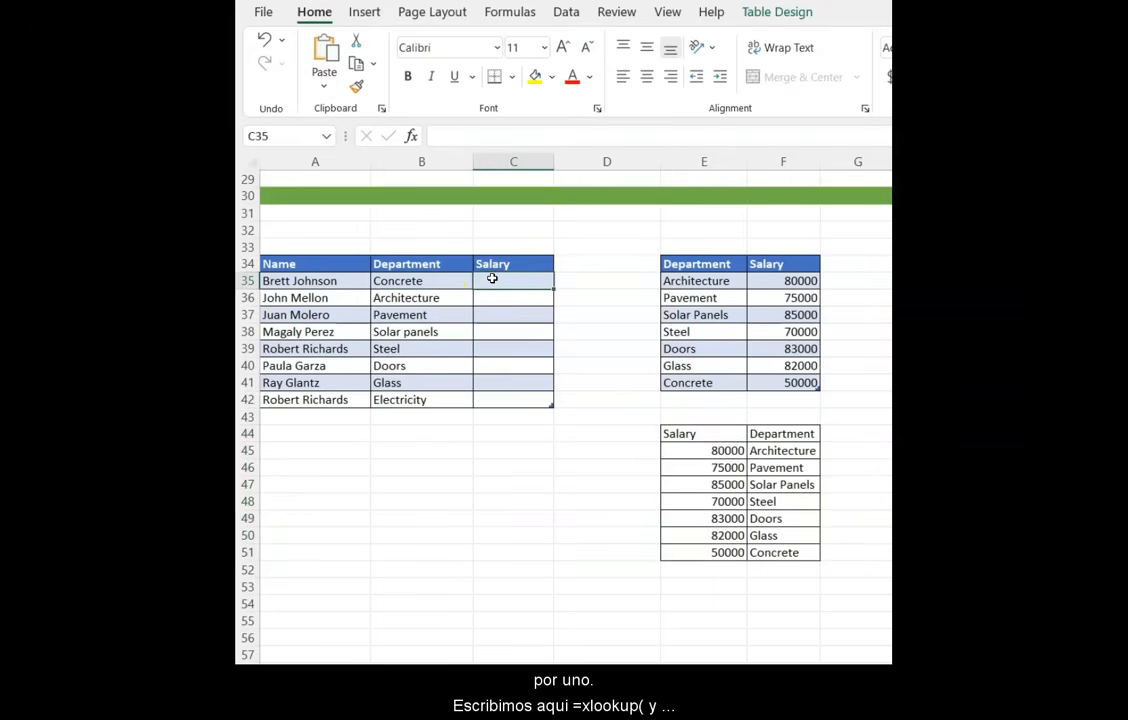
text(=x)
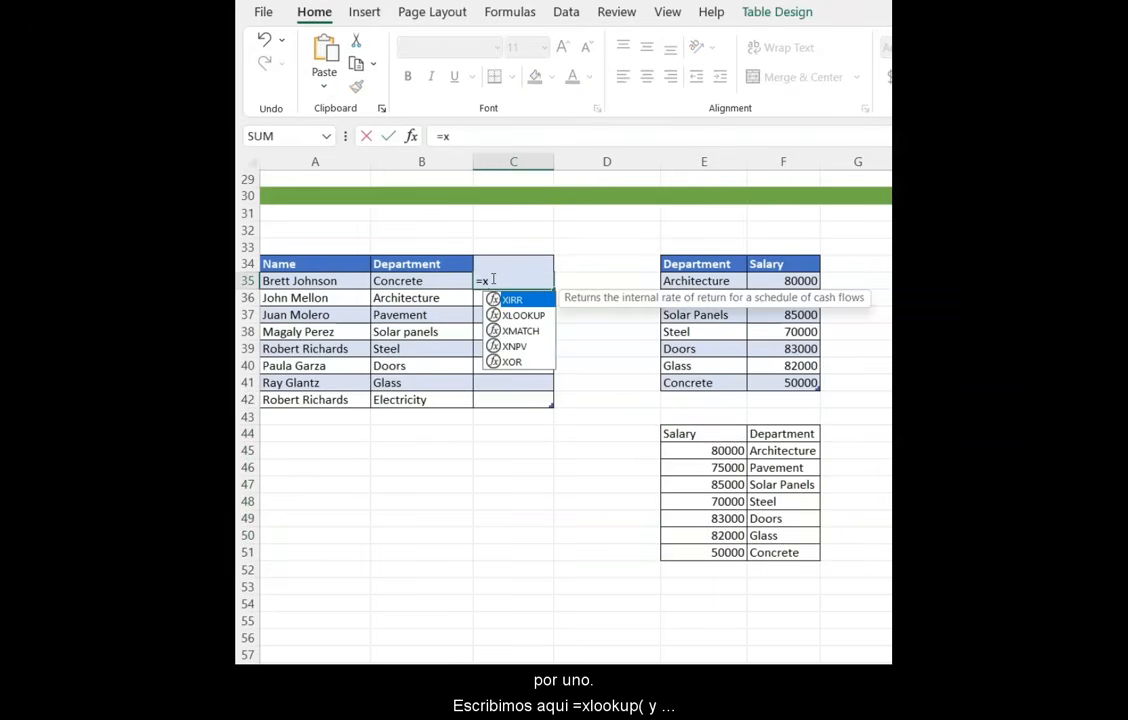
text(l)
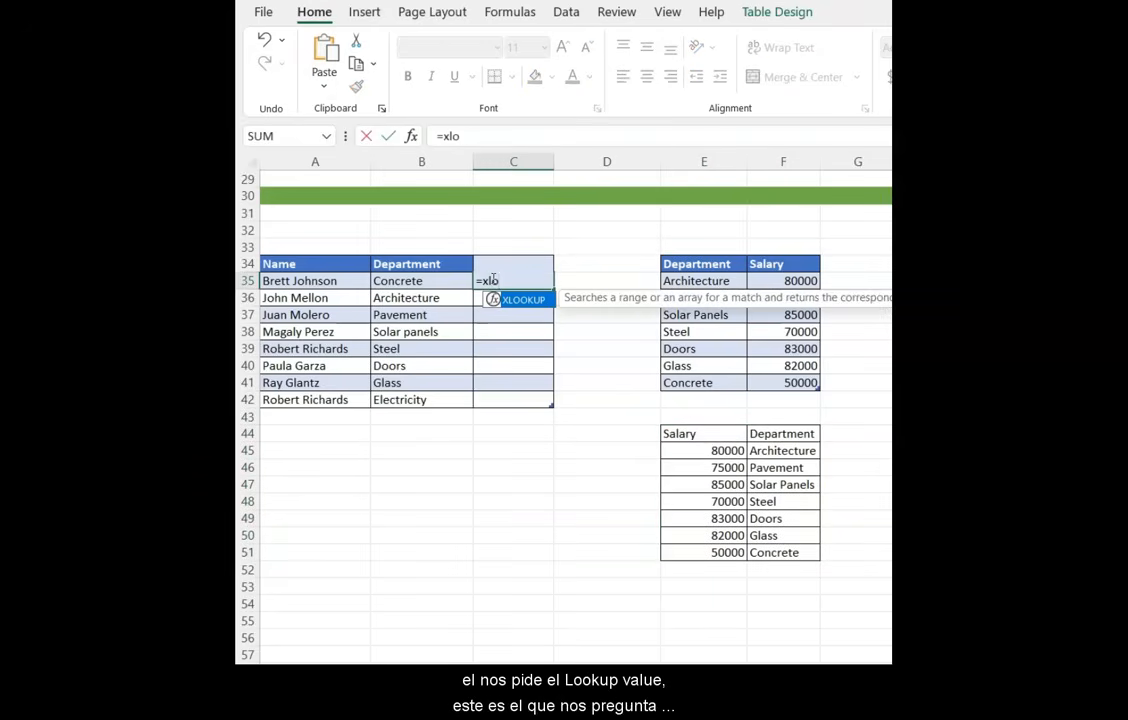
text(o)
key(Tab)
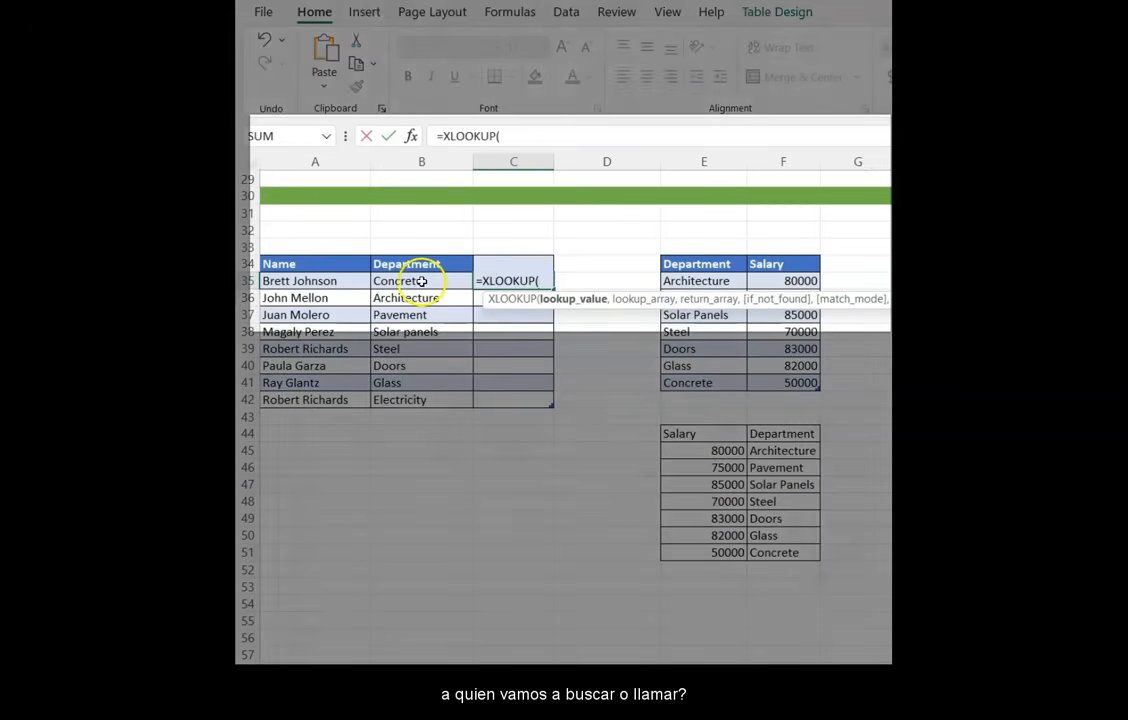
click(421, 281)
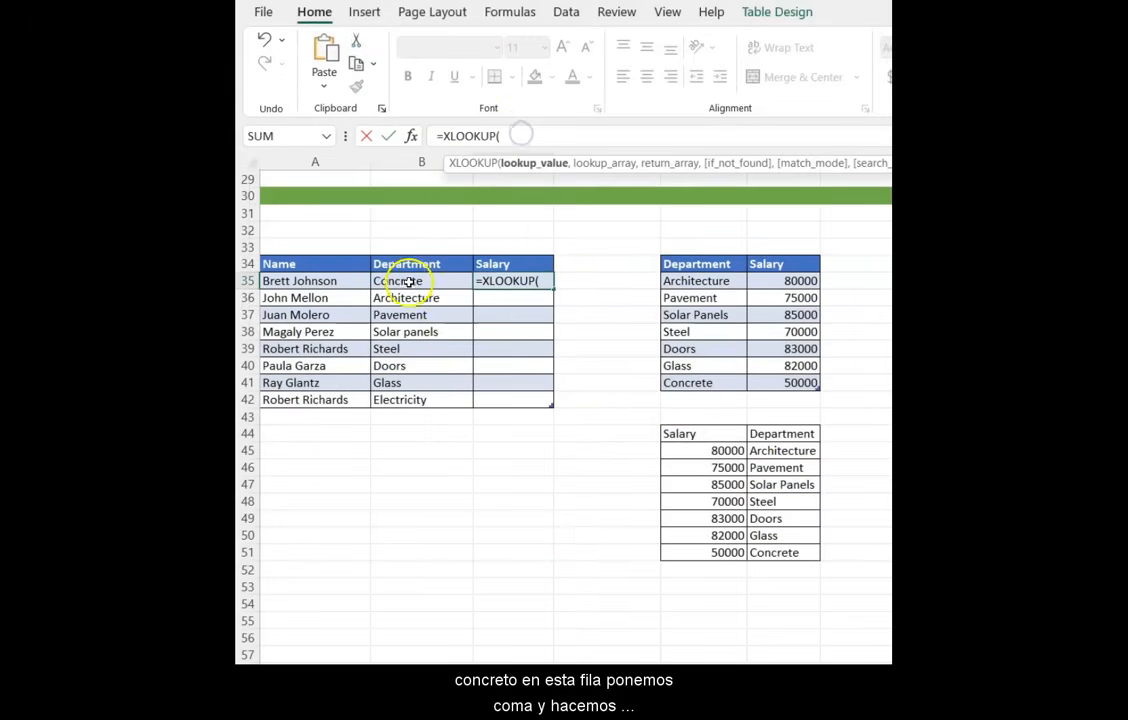
click(407, 285)
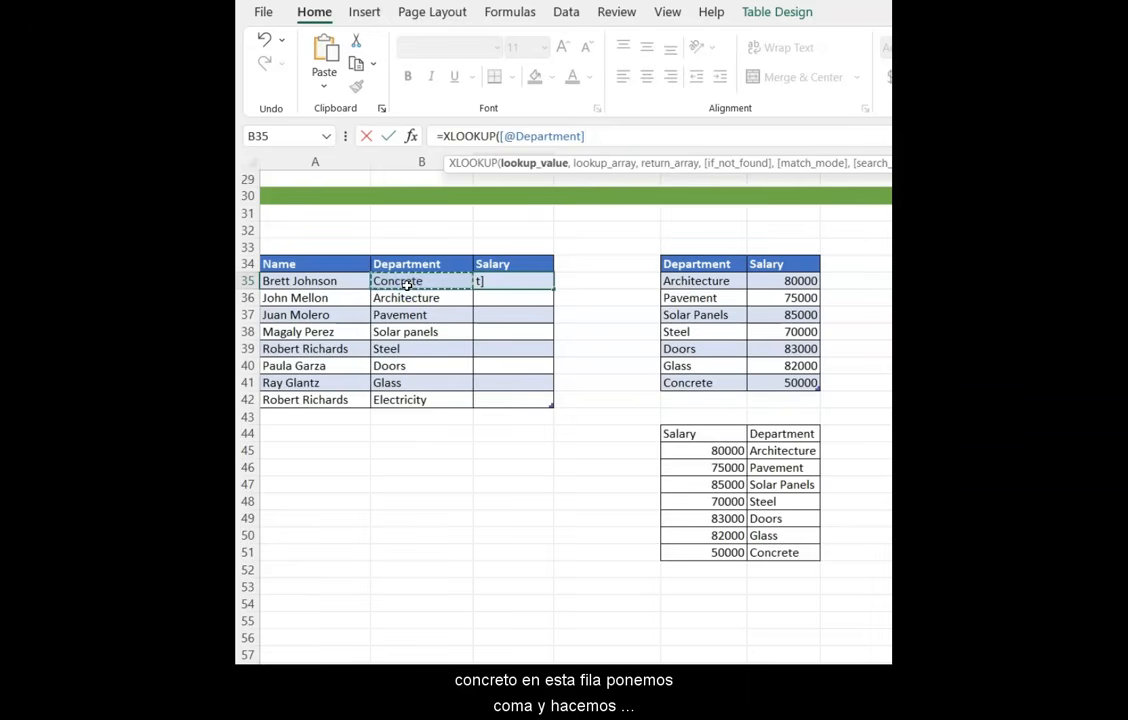
- Complete the XLOOKUP with lookup array F44:F51 and return array E44:E51 from the lower table and confirm it
text(,)
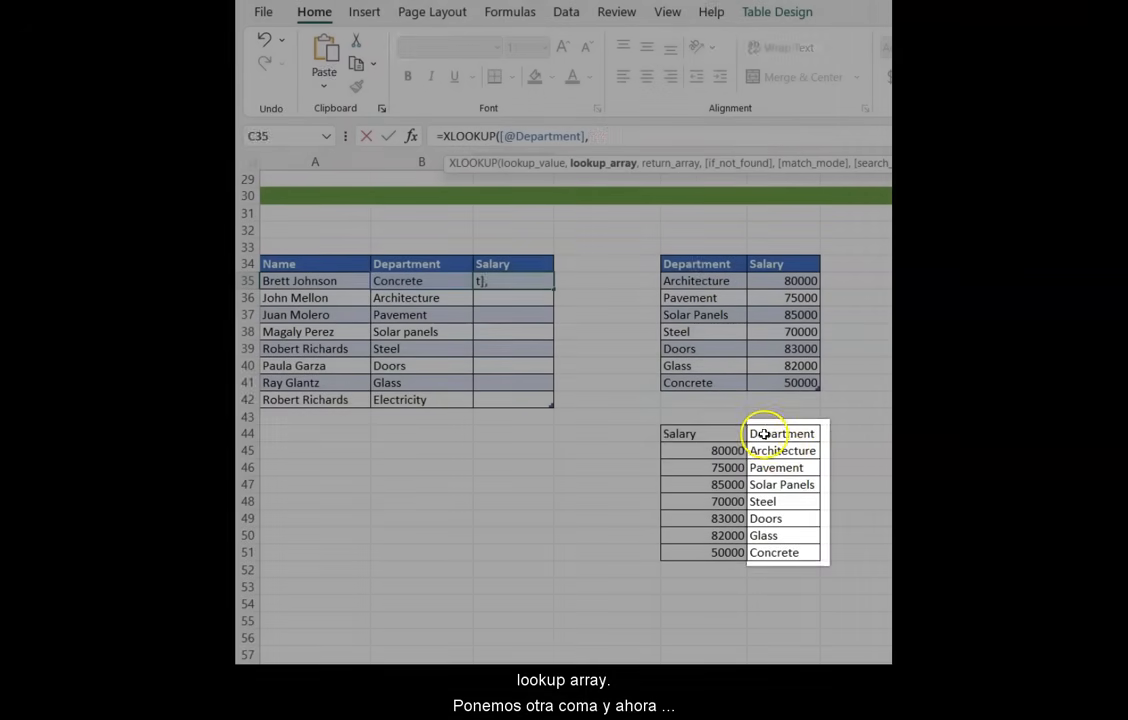
drag(760, 433, 765, 553)
text(,)
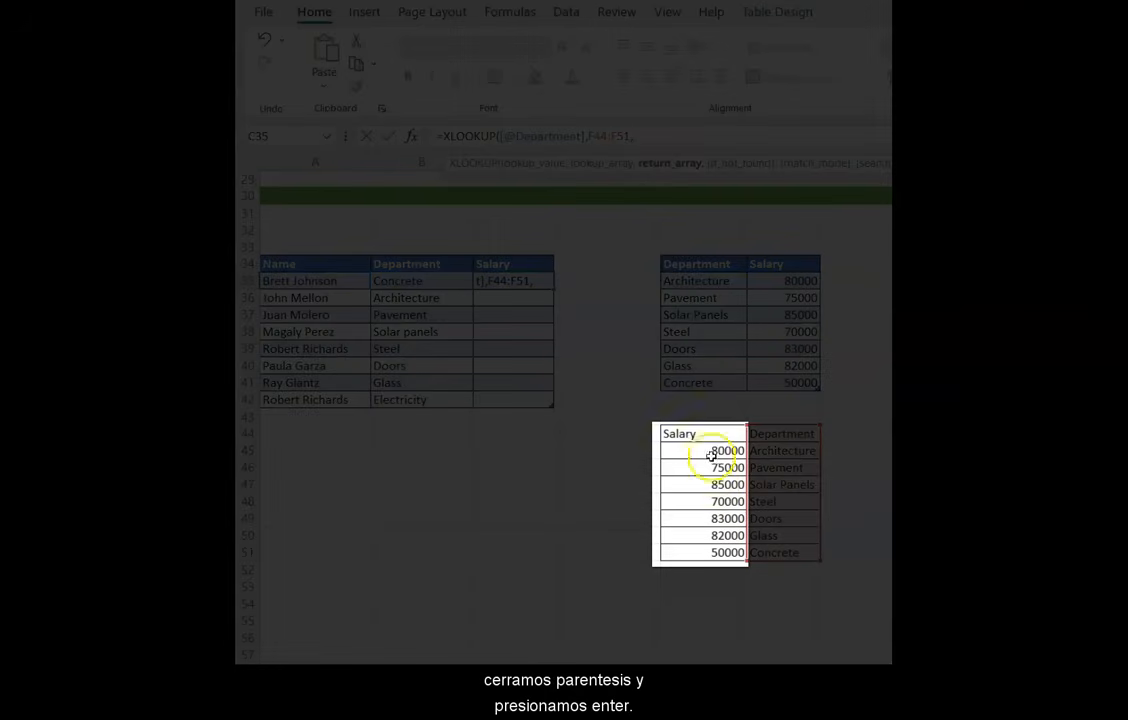
drag(704, 433, 698, 556)
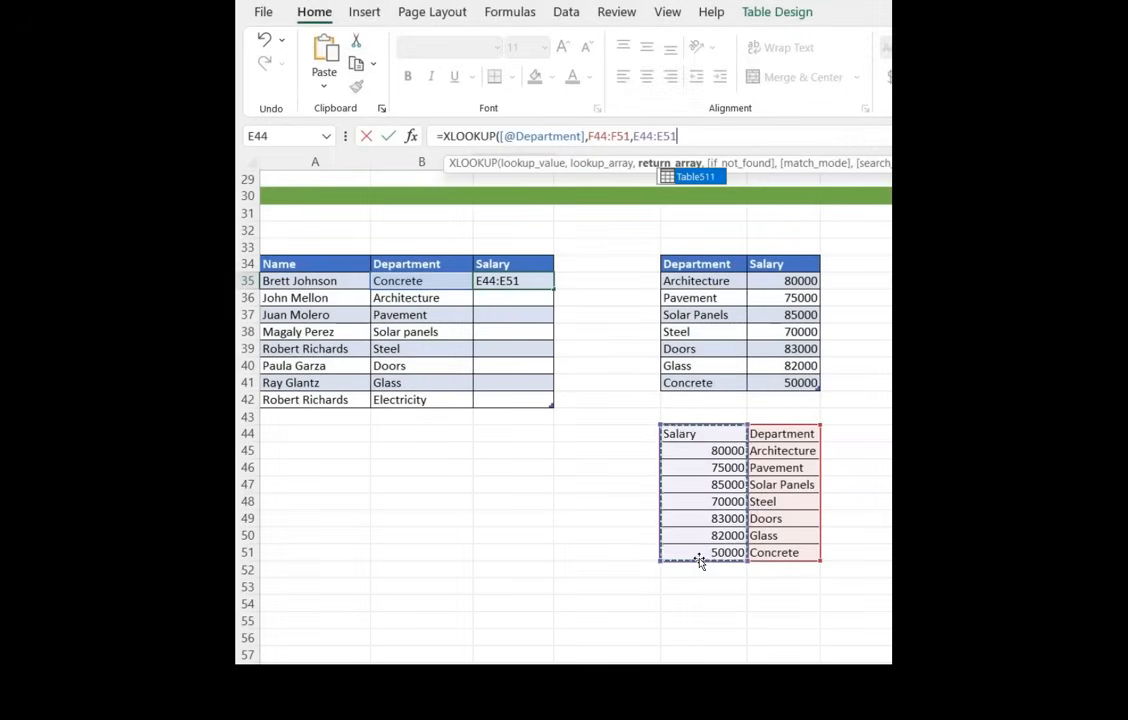
text())
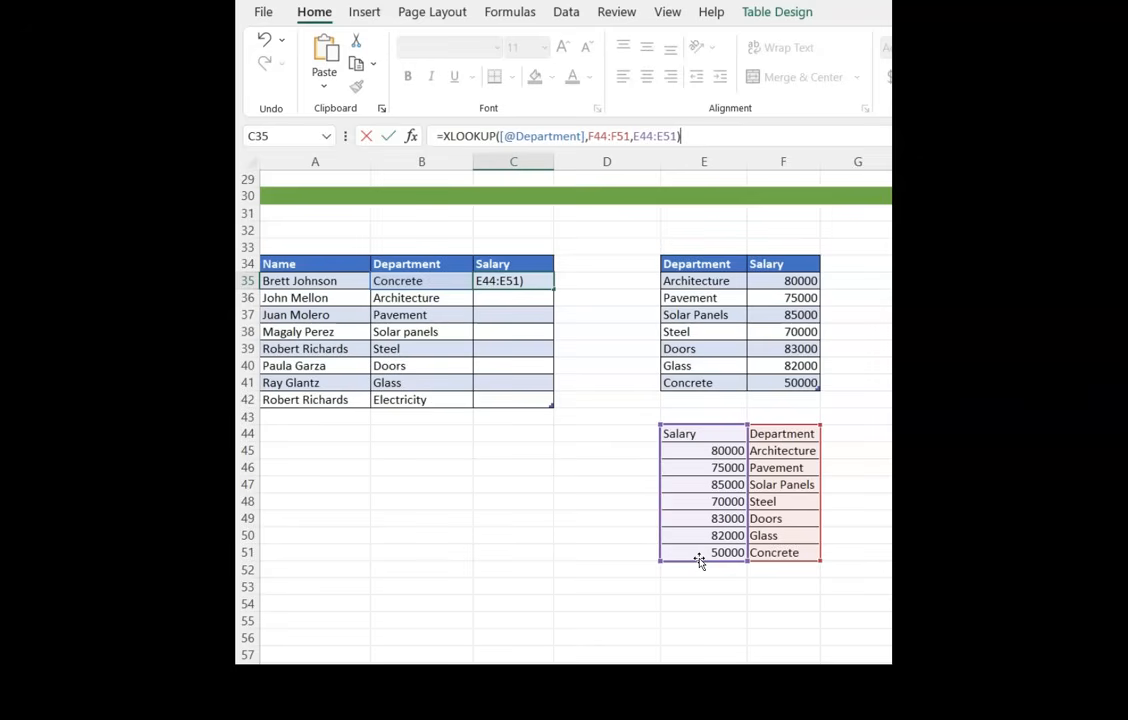
key(Return)
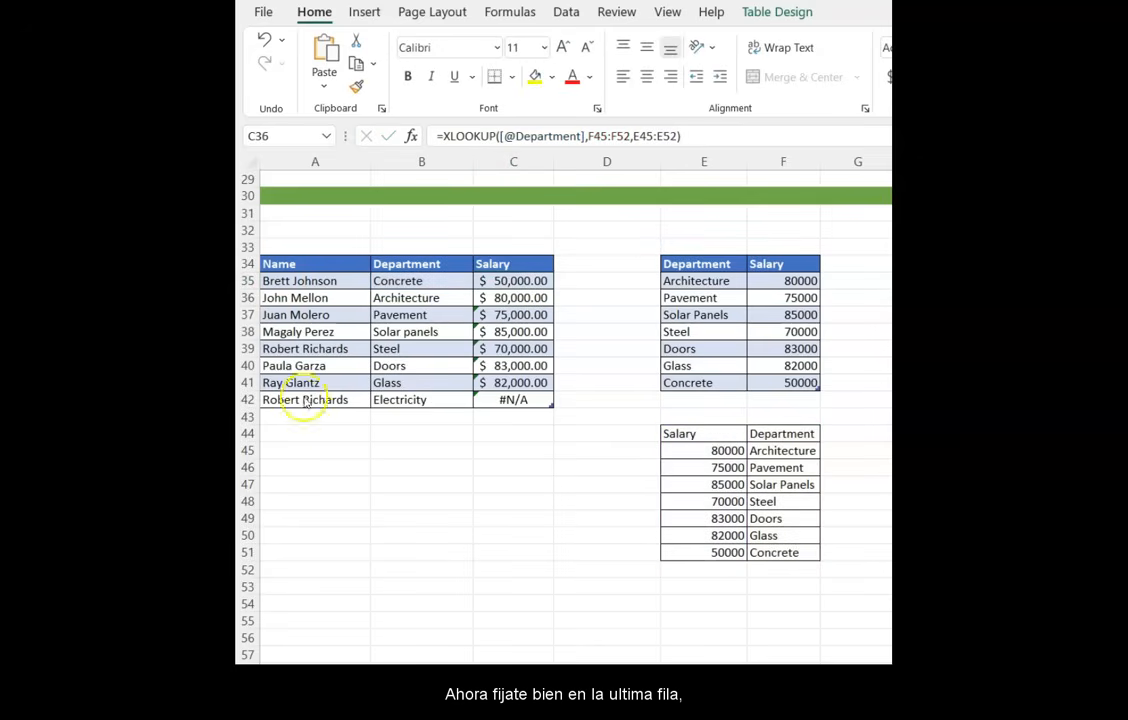
- Add "Closed" as the if-not-found argument to the Salary column's XLOOKUP formula
click(321, 400)
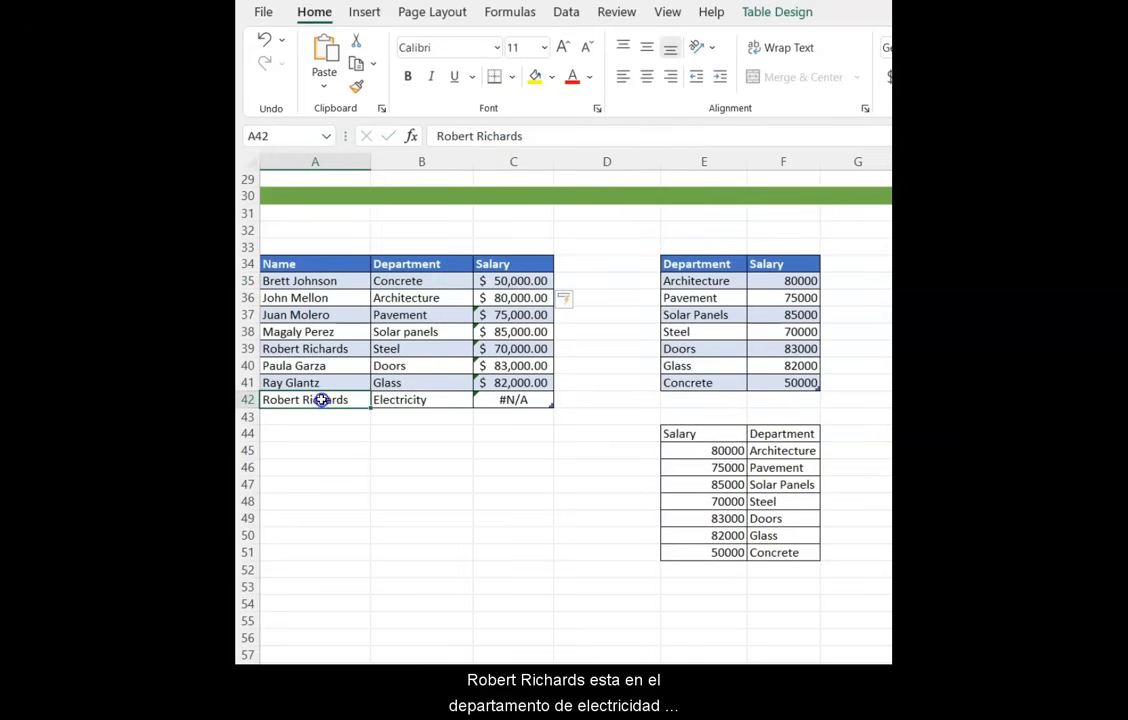
drag(321, 400, 506, 398)
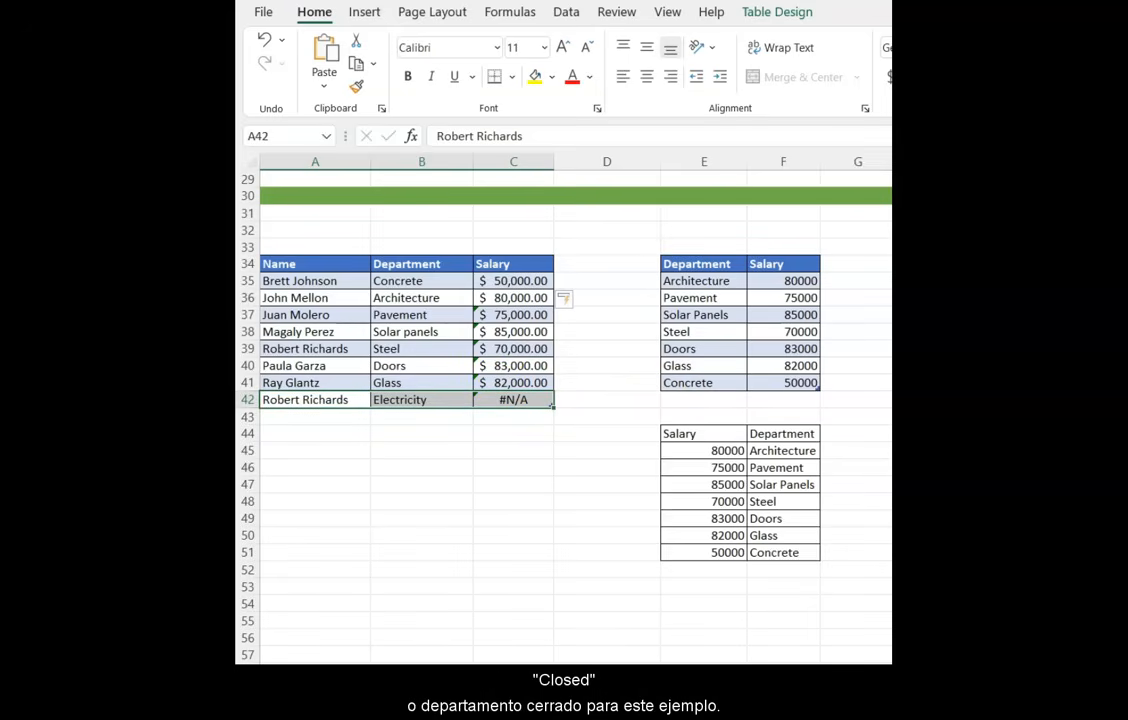
click(513, 298)
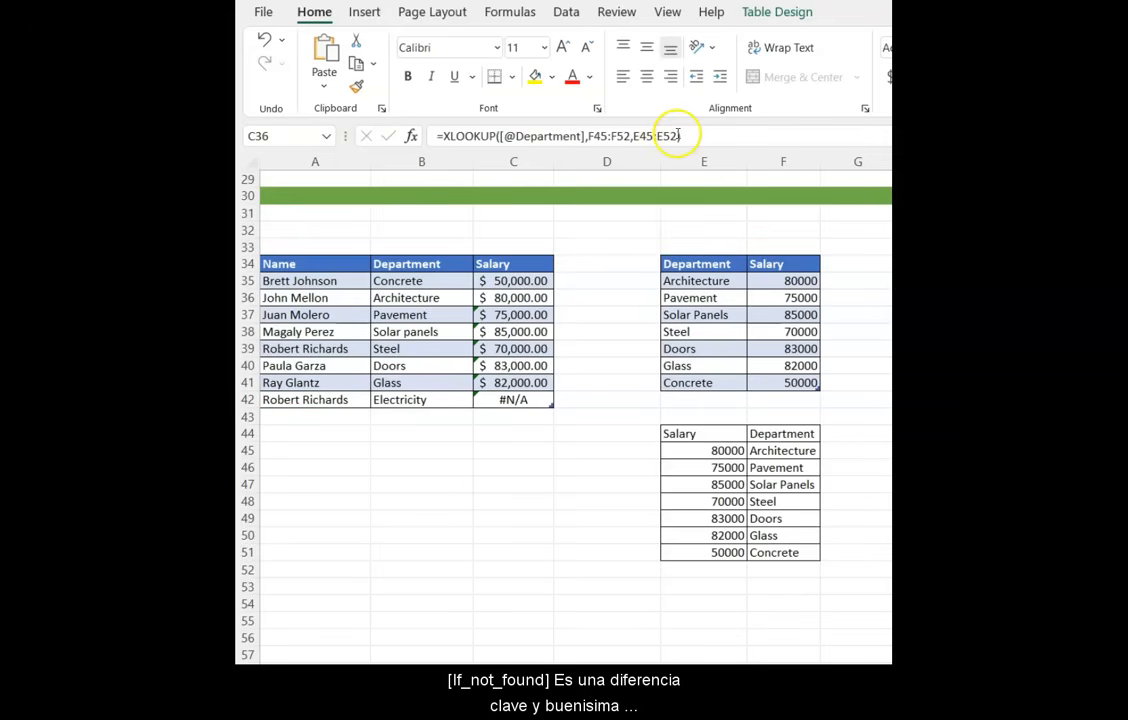
click(676, 135)
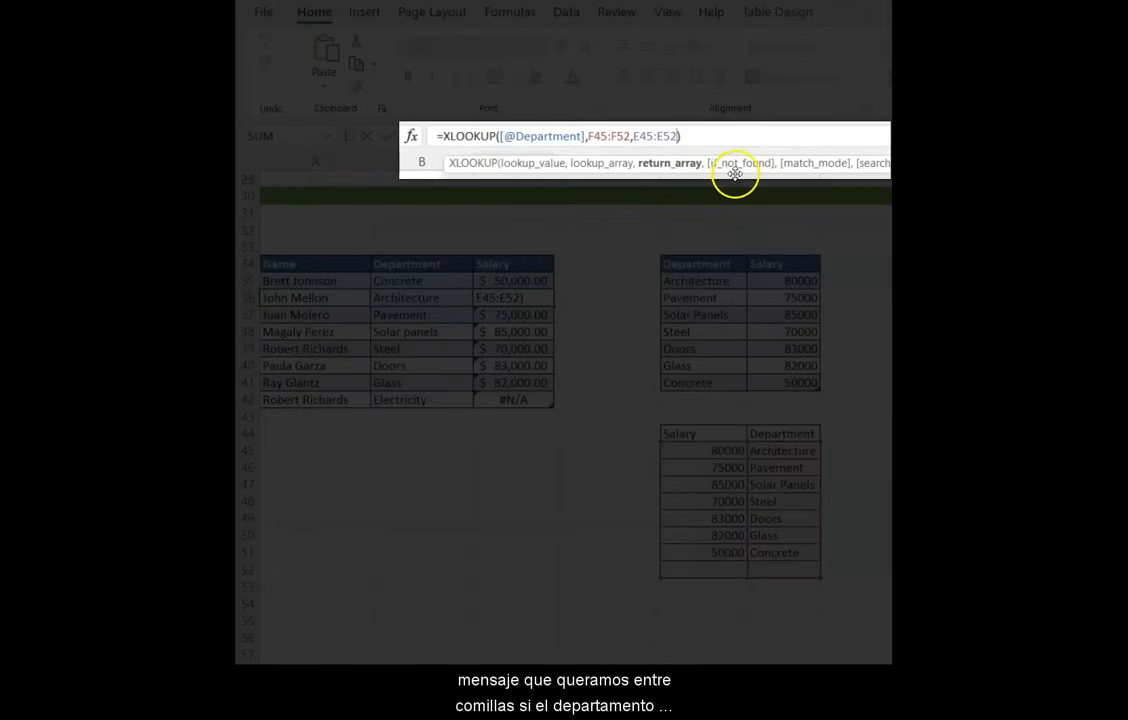
text(,)
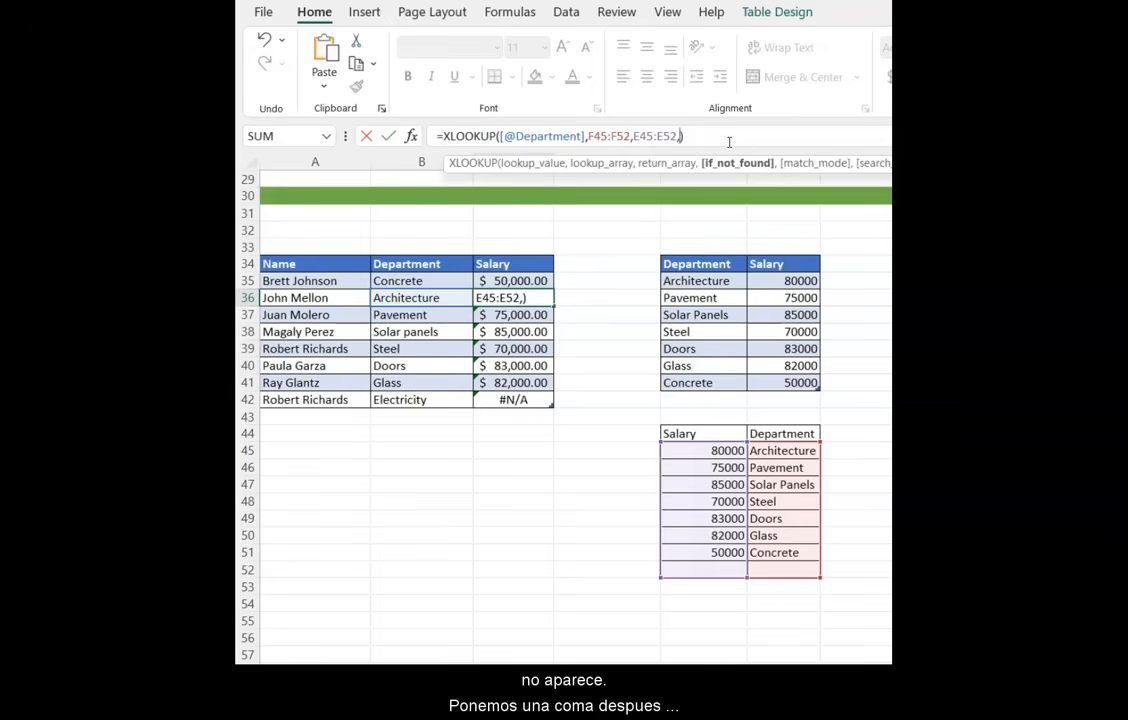
text(")
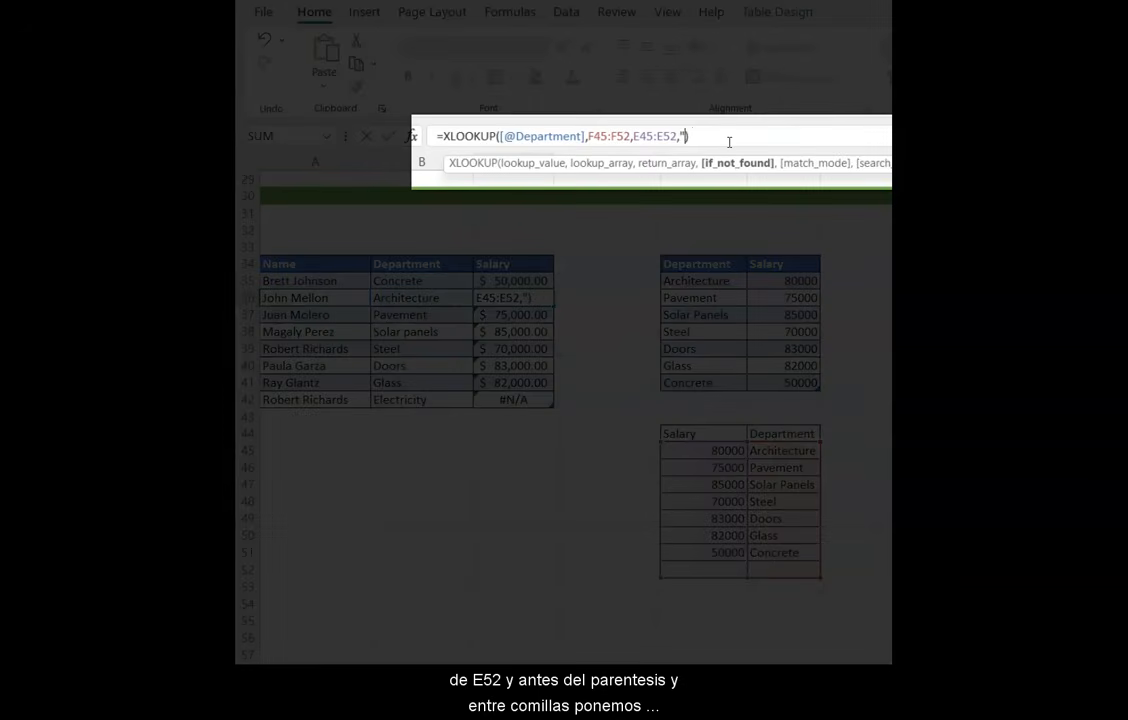
text(Closed")
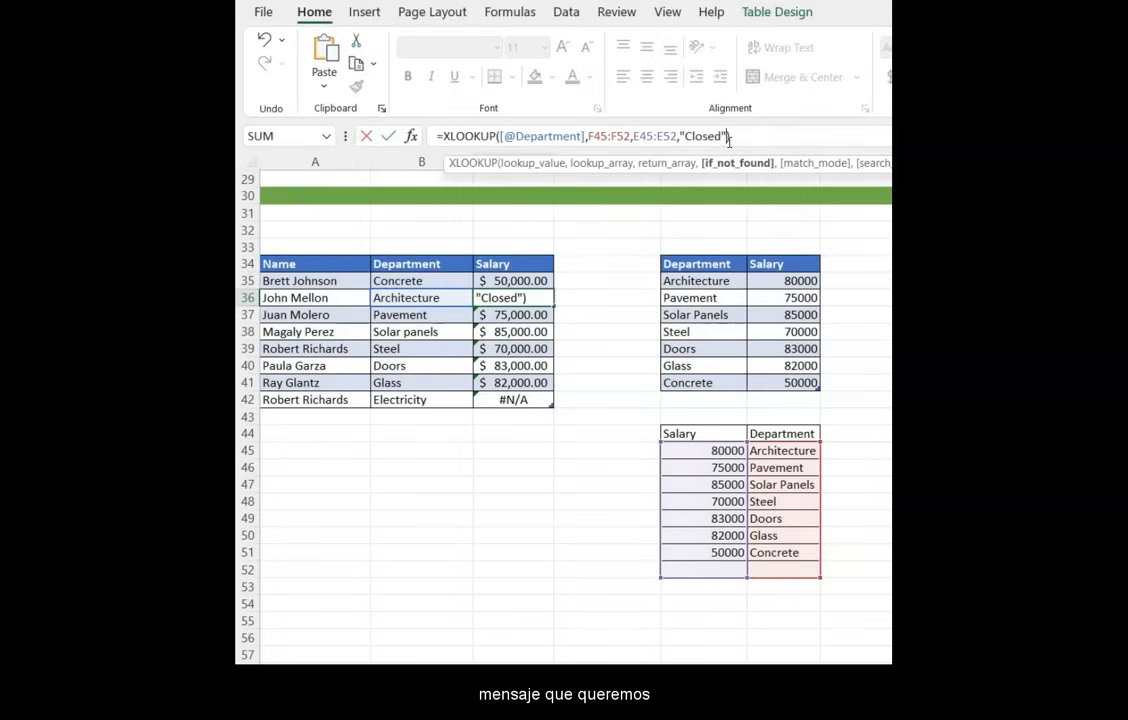
text())
key(Return)
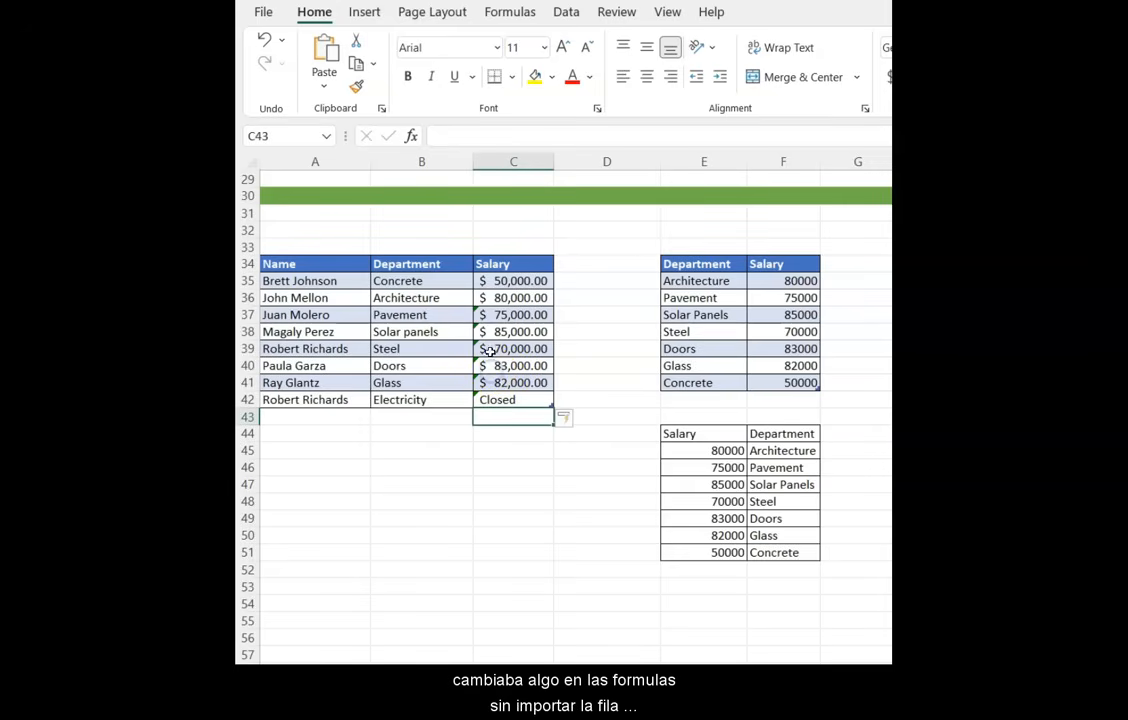
- Remove the "Closed" if-not-found argument from the Salary column's XLOOKUP formula
click(489, 347)
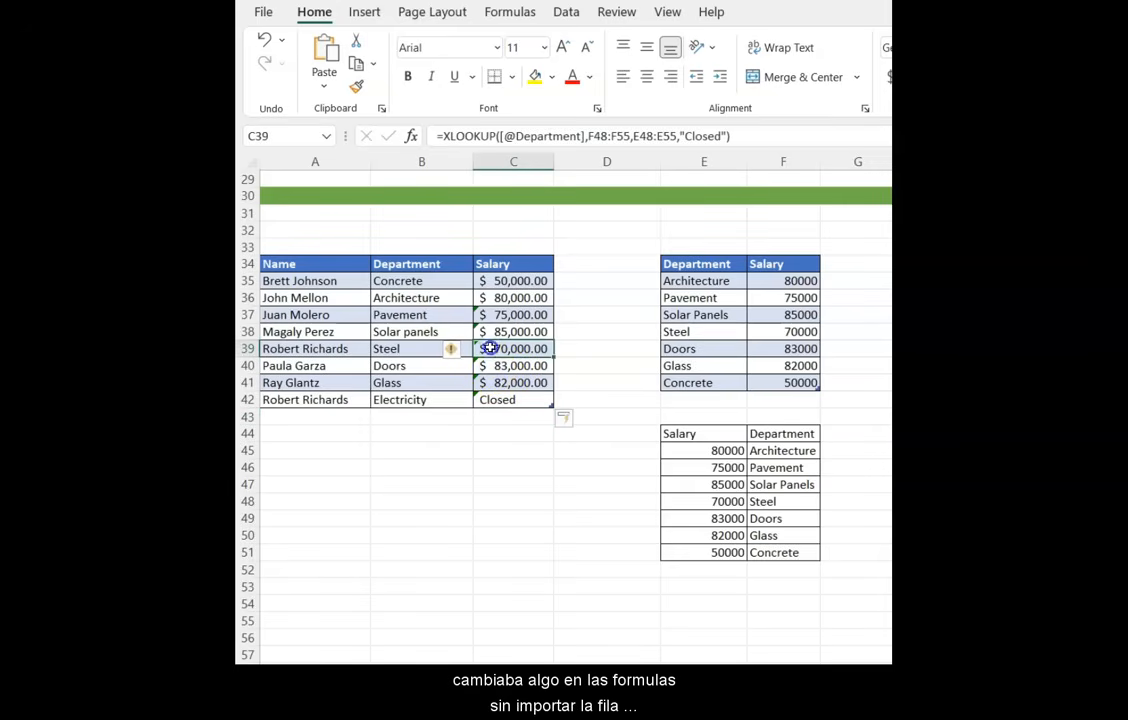
click(724, 135)
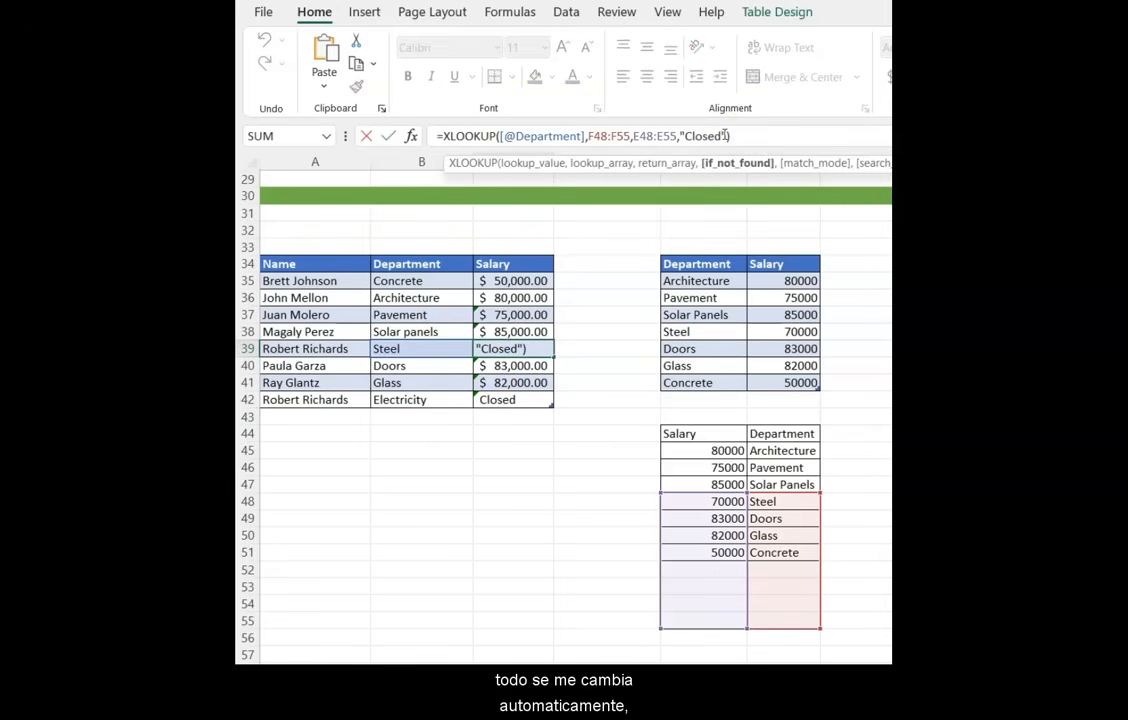
key(BackSpace)
key(BackSpace)
key(BackSpace)
key(BackSpace)
key(BackSpace)
key(BackSpace)
key(BackSpace)
key(BackSpace)
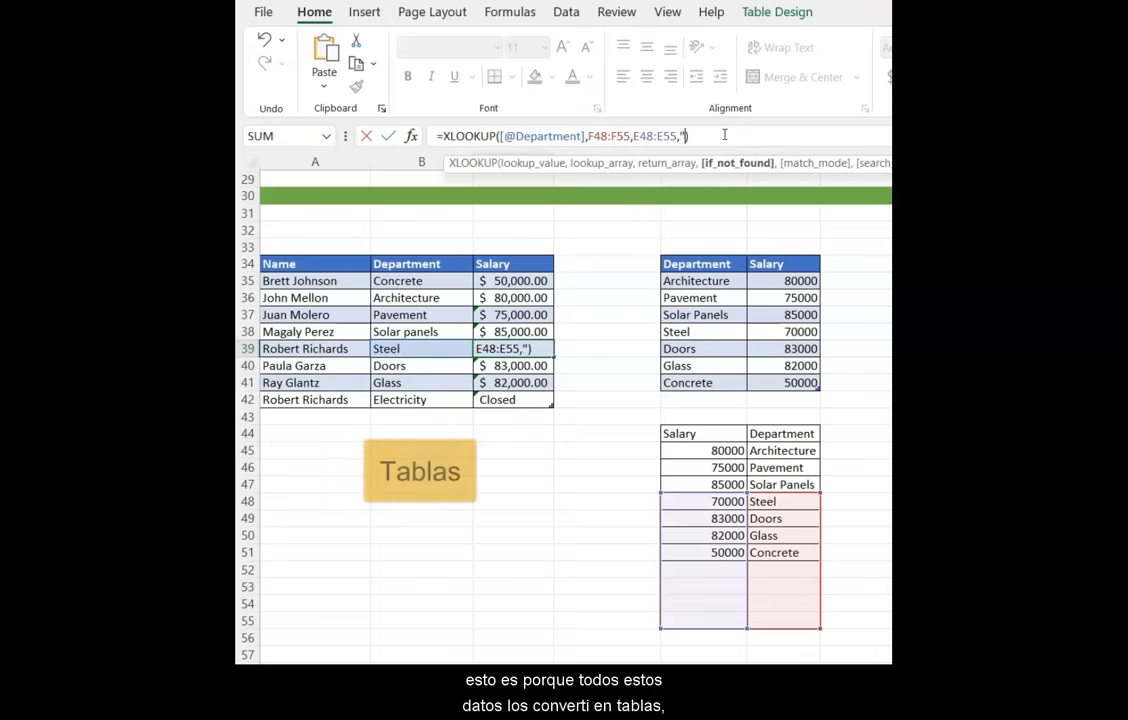
key(Return)
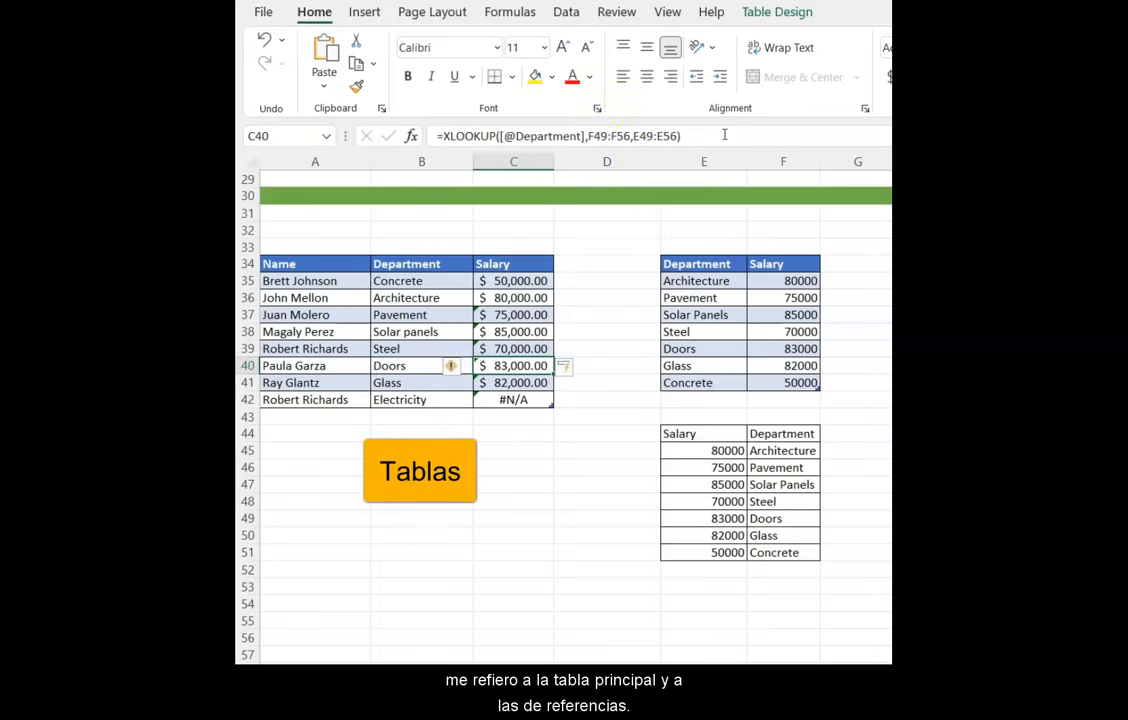
- Convert the lower salary-department range into a table with headers
click(342, 261)
drag(342, 261, 509, 403)
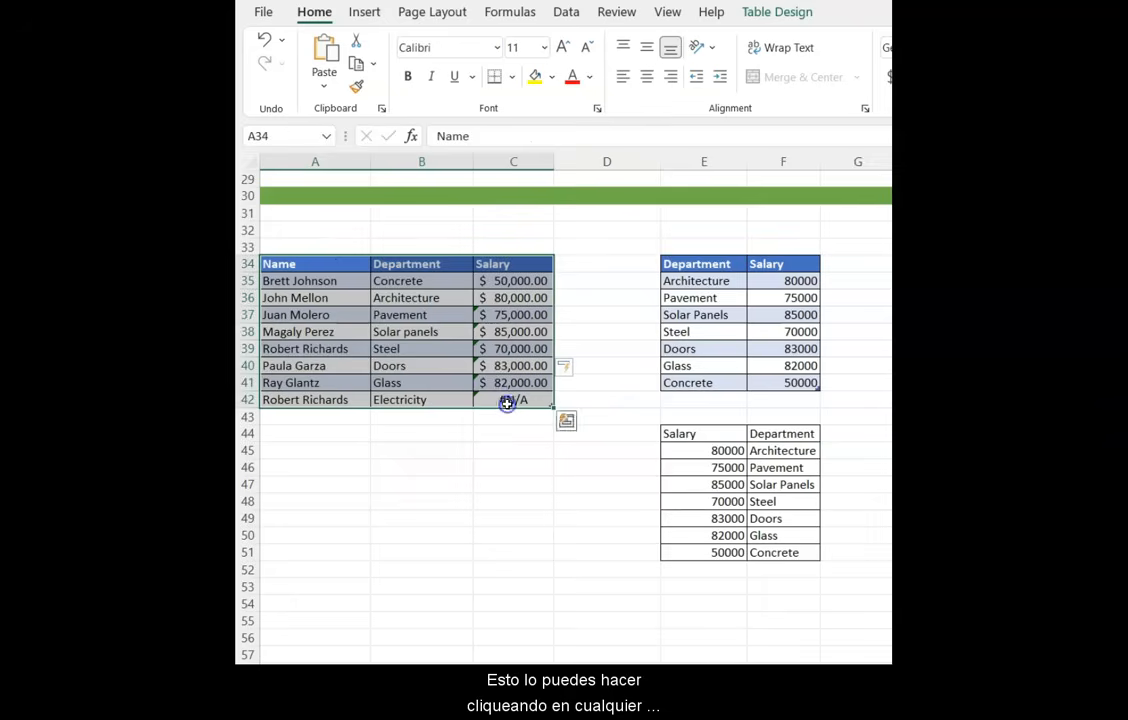
drag(697, 266, 783, 382)
click(712, 437)
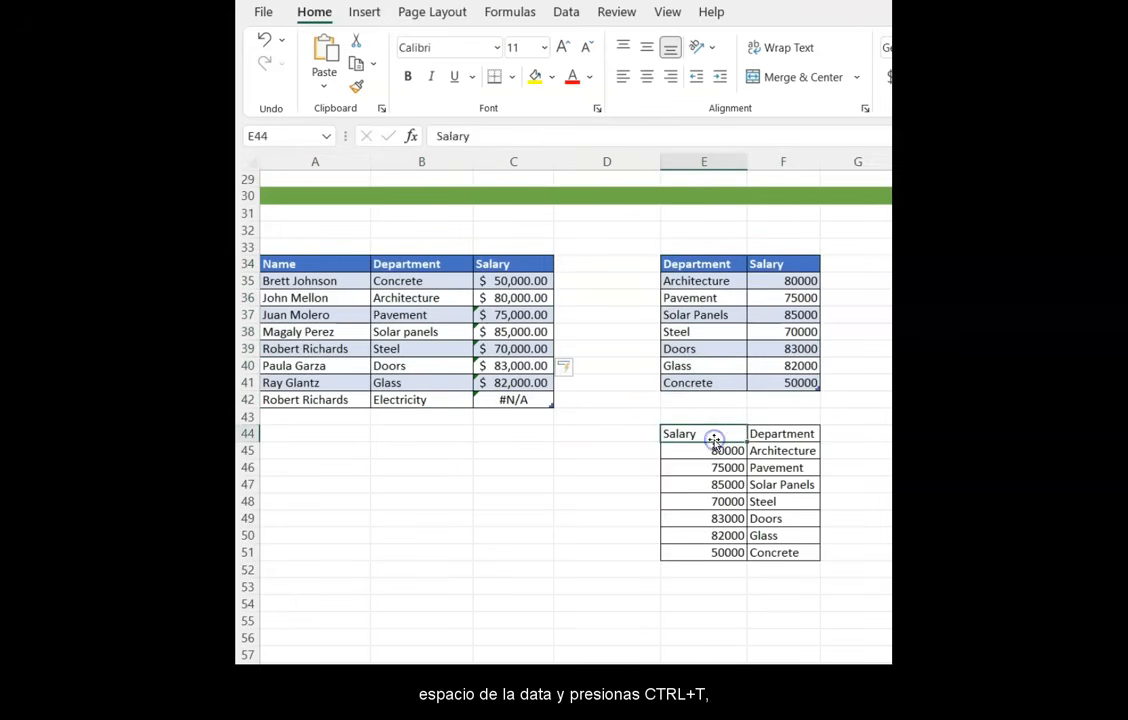
click(711, 452)
click(716, 484)
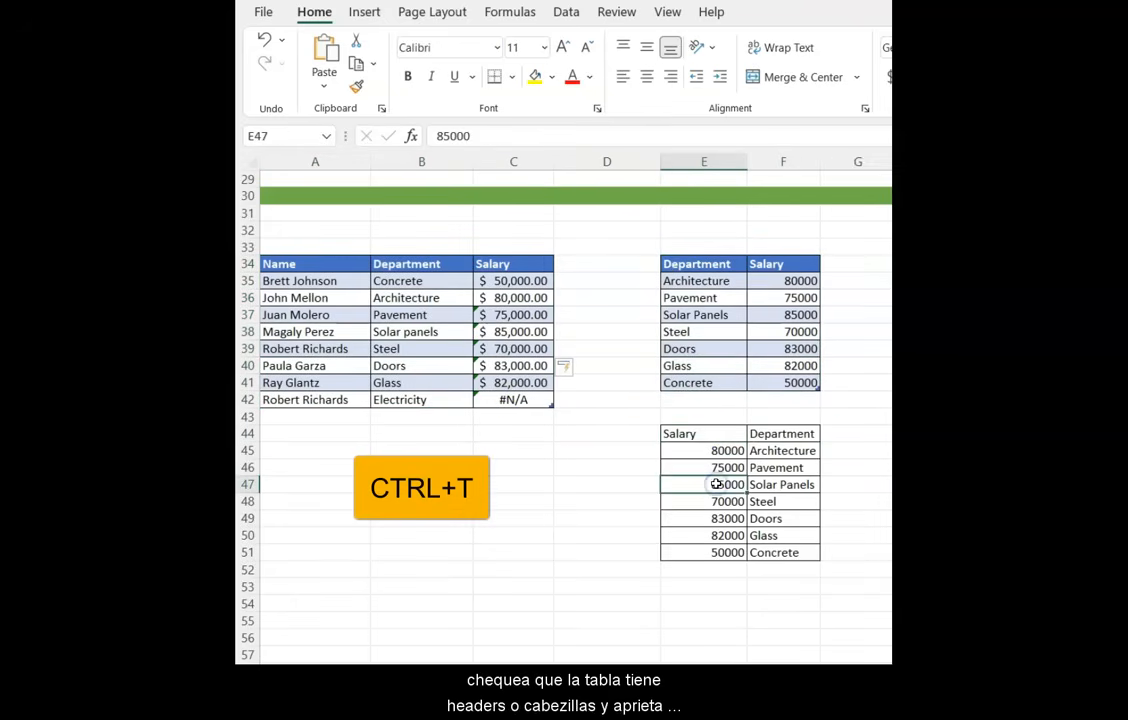
key(ctrl+t)
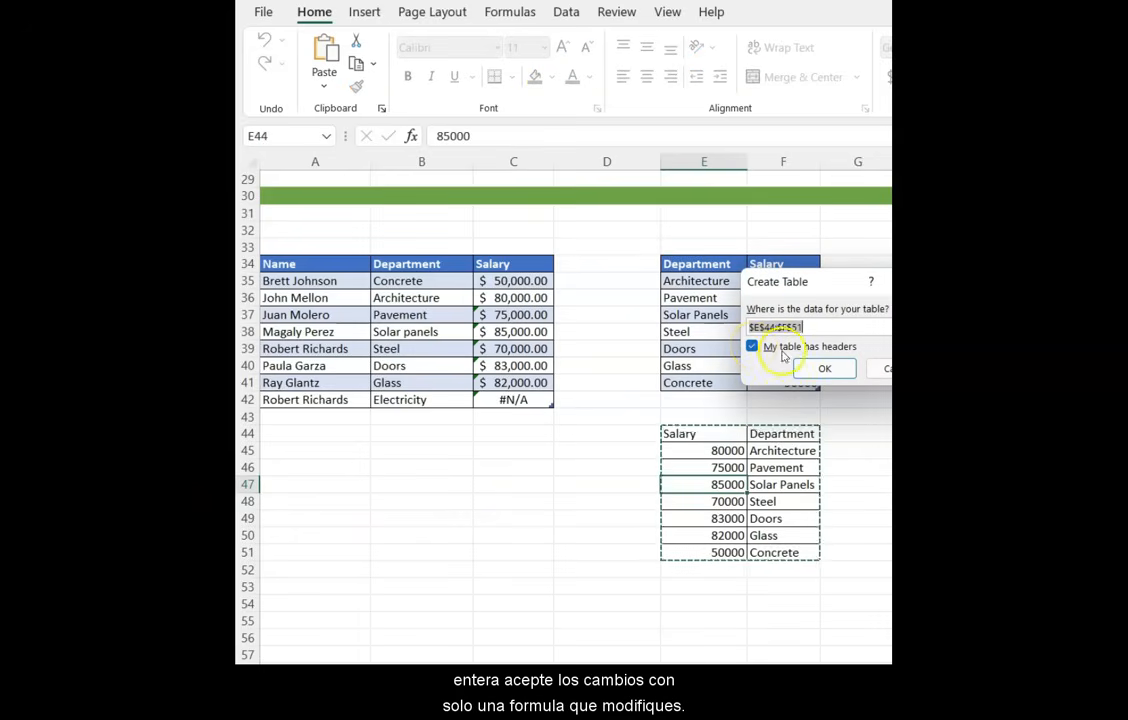
click(820, 368)
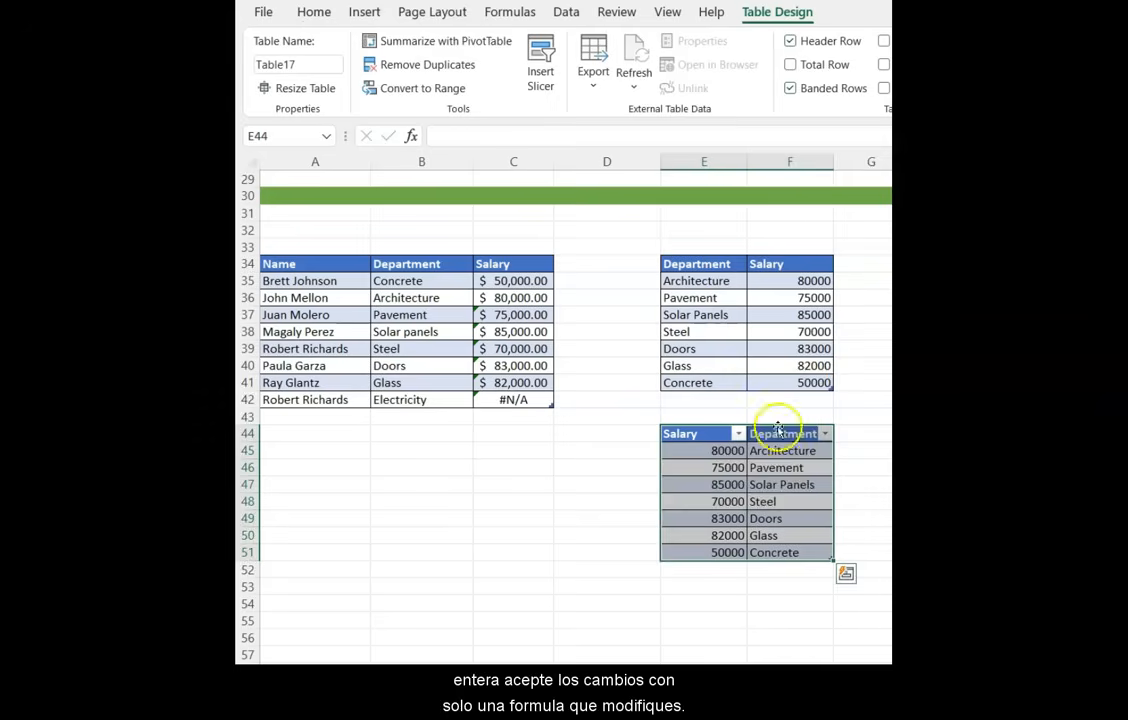
- Add a new row to the lower table with department Electricity and salary 95000
click(704, 501)
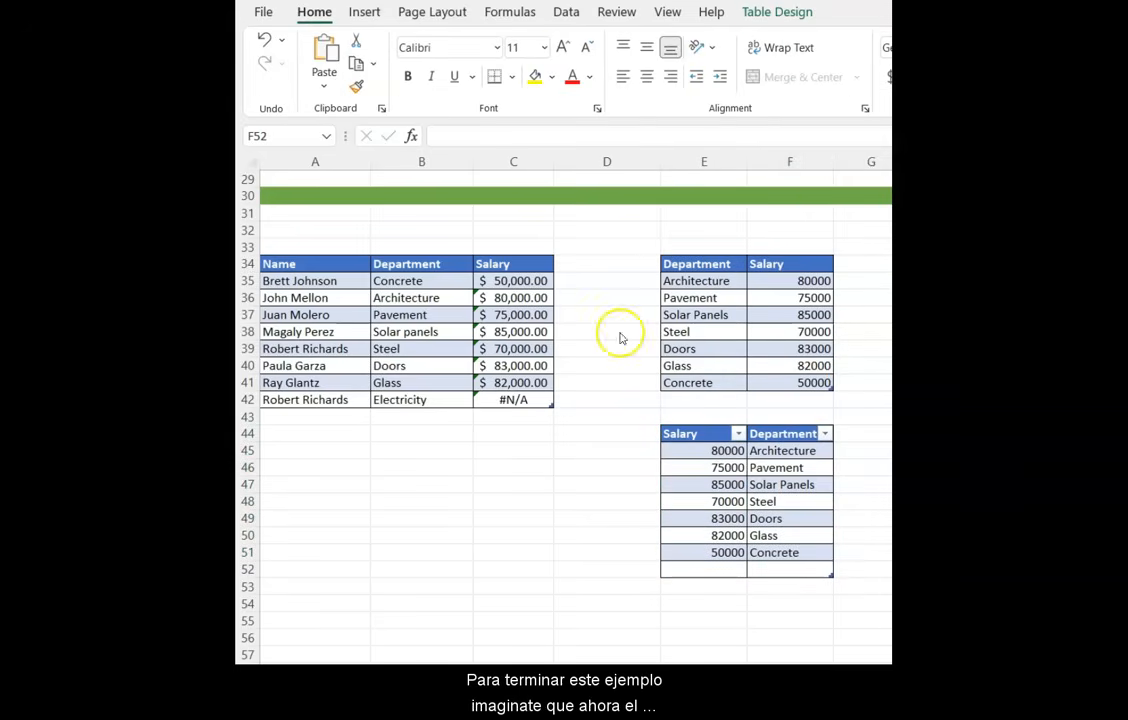
click(780, 570)
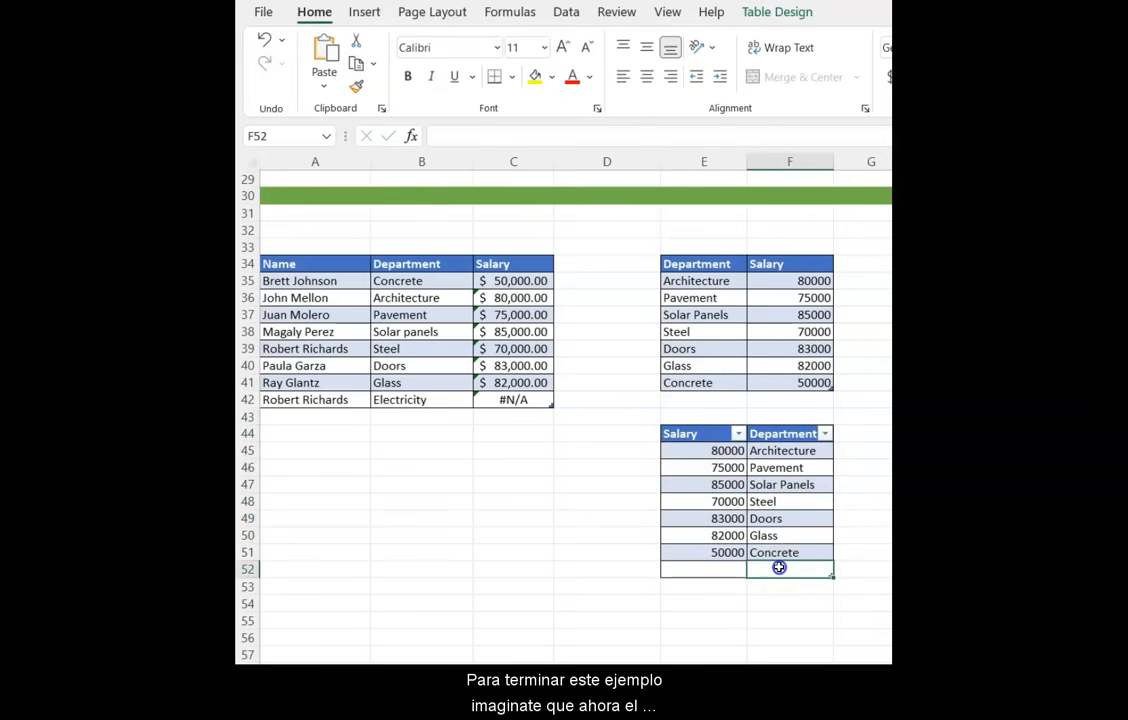
double_click(779, 568)
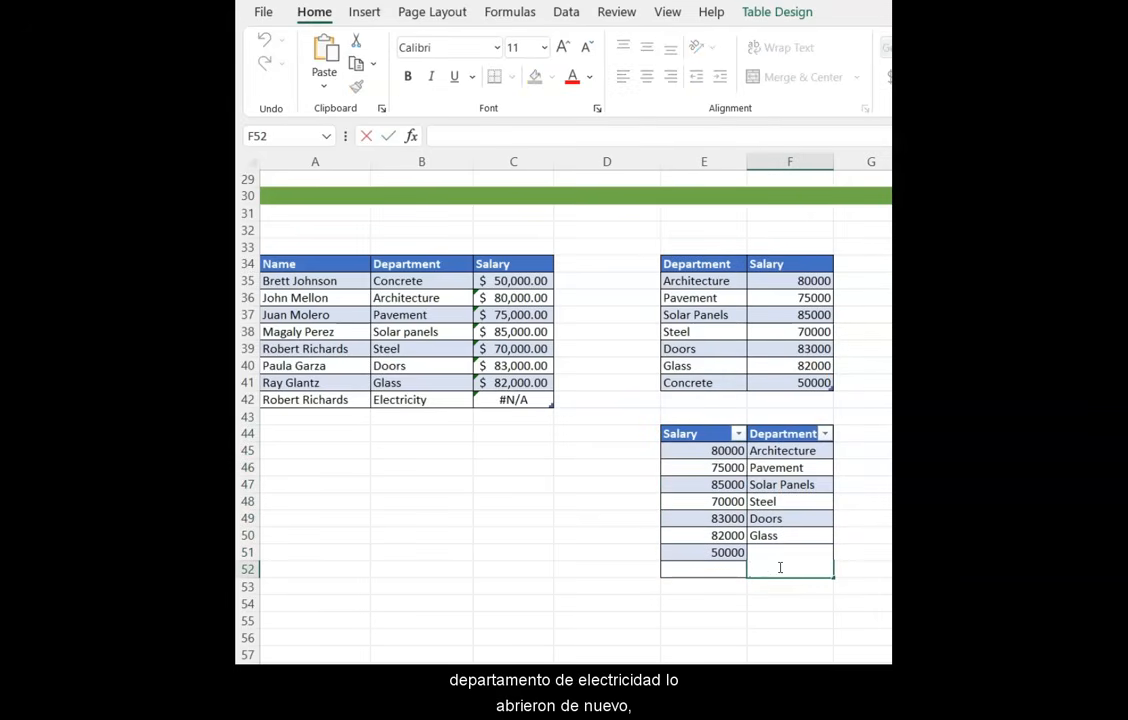
text(Electricity)
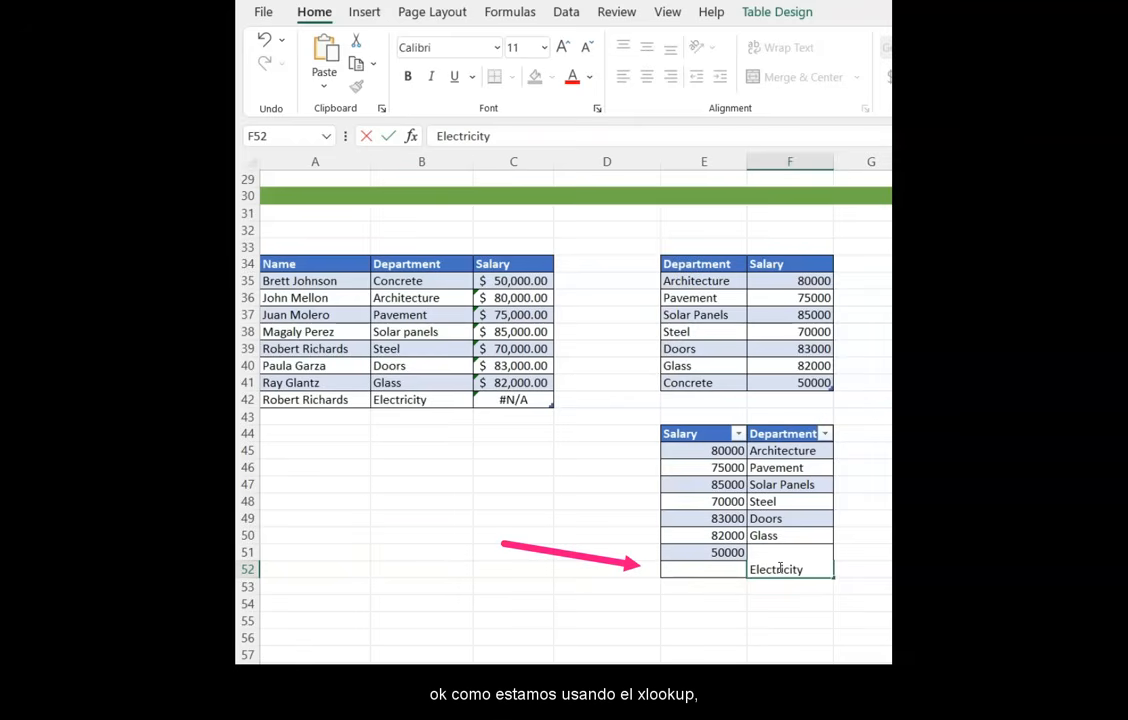
key(shift+Tab)
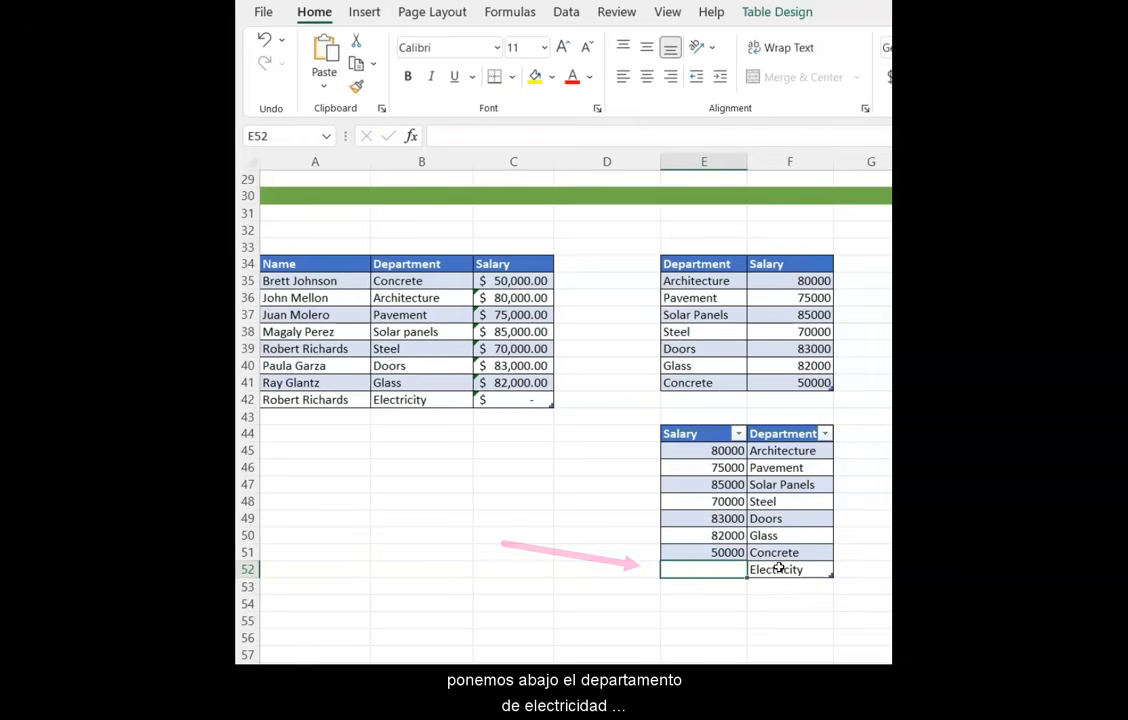
text(95000)
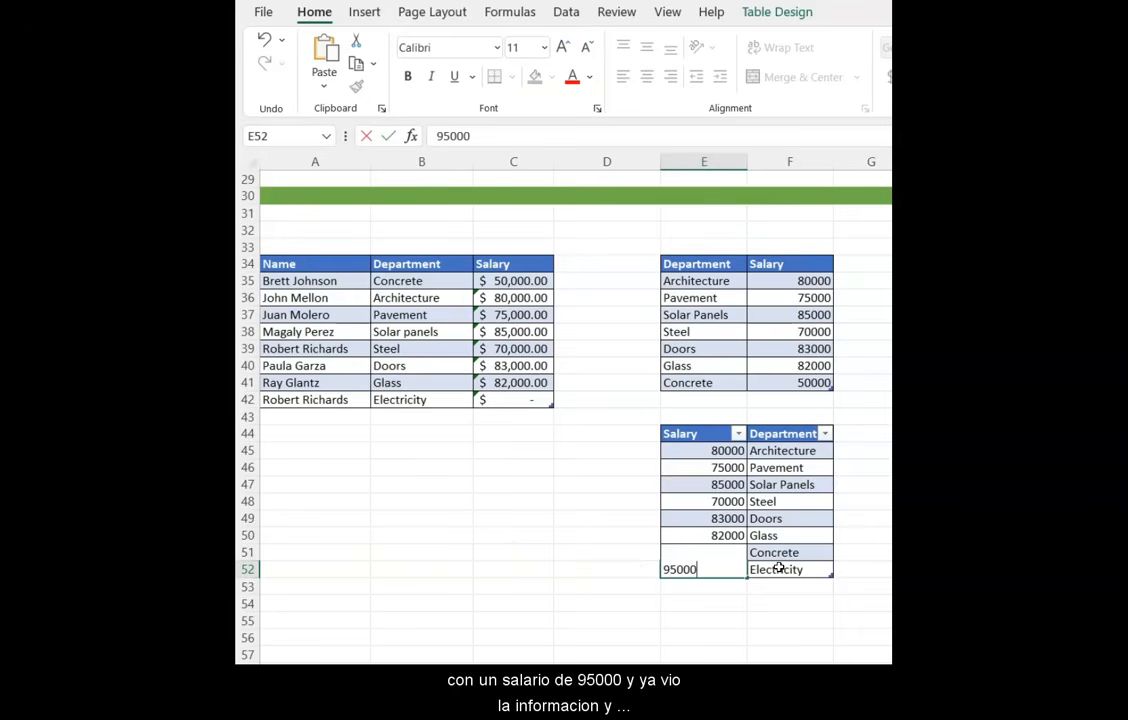
key(Return)
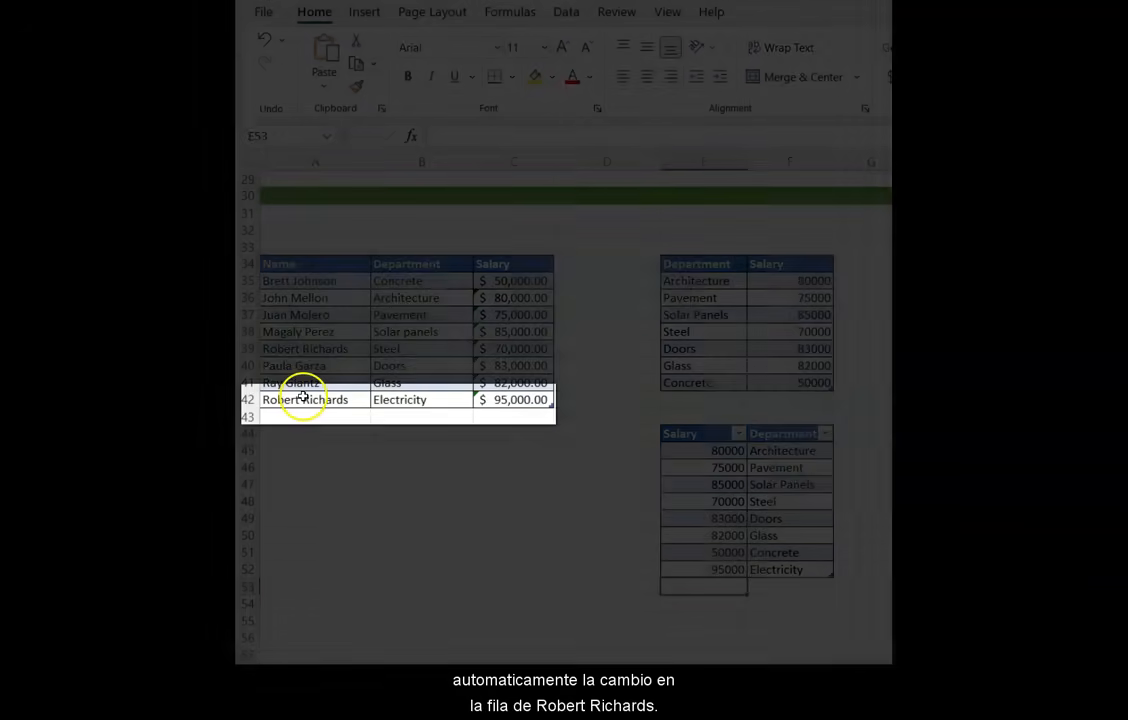
- Examine the product table and the color lookup areas of the multiple-results example
click(303, 398)
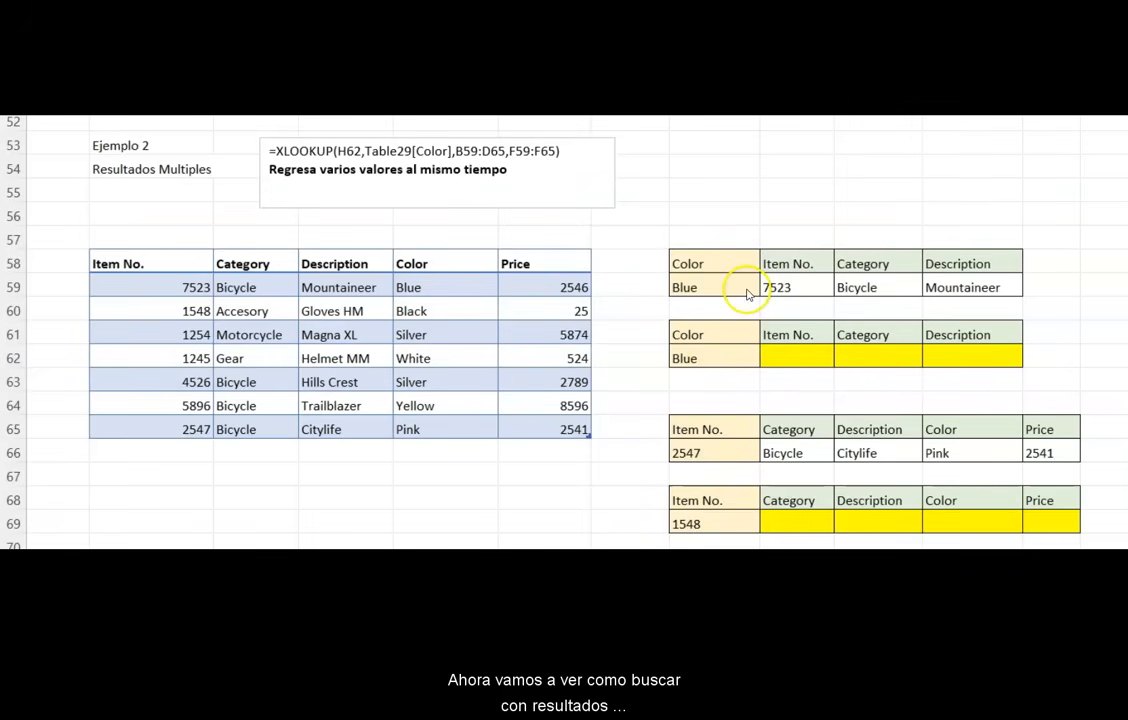
drag(747, 285, 864, 287)
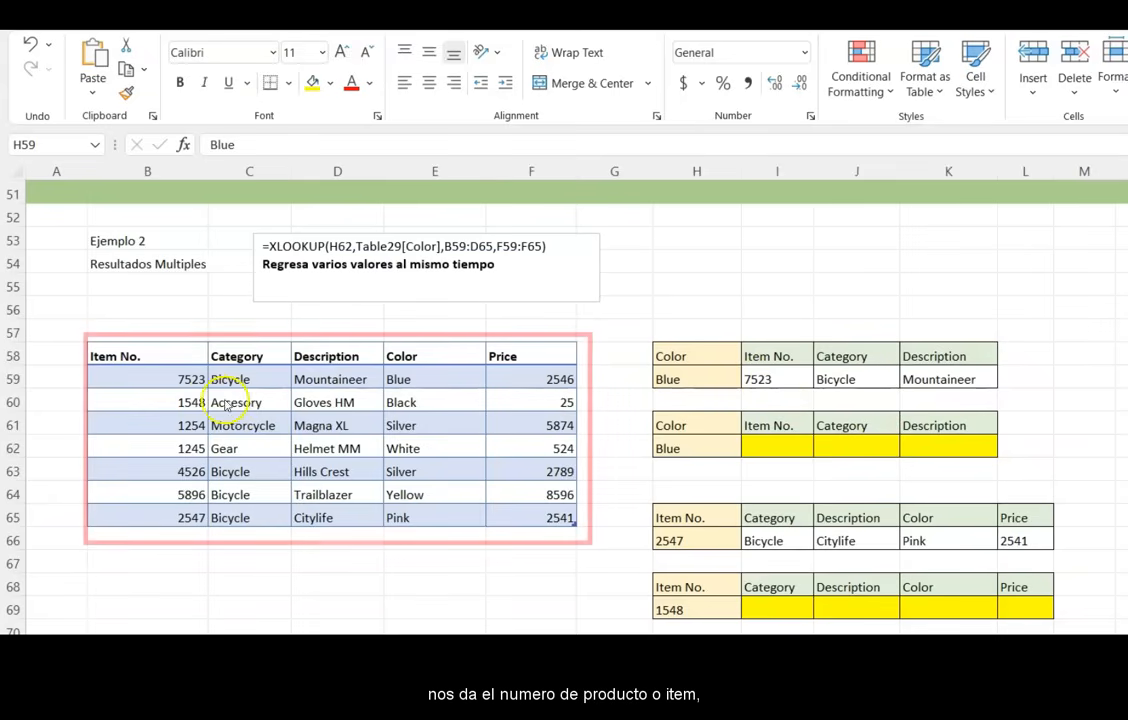
click(181, 355)
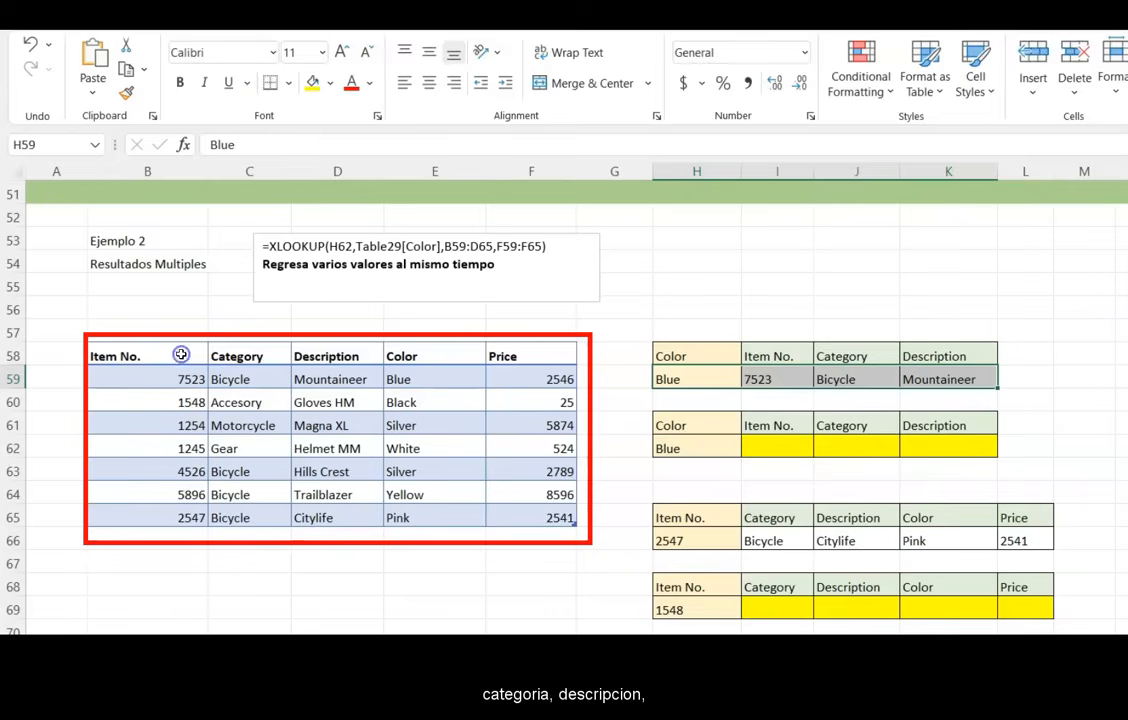
click(181, 355)
key(Right)
key(Right)
key(Right)
key(Right)
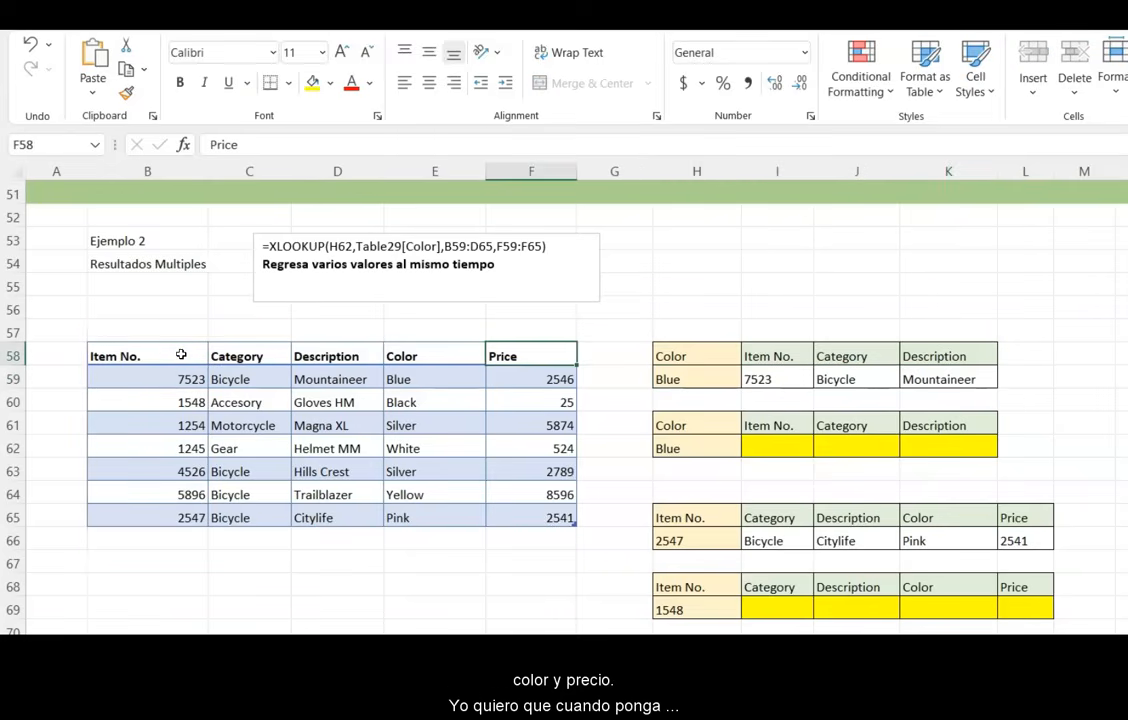
click(696, 451)
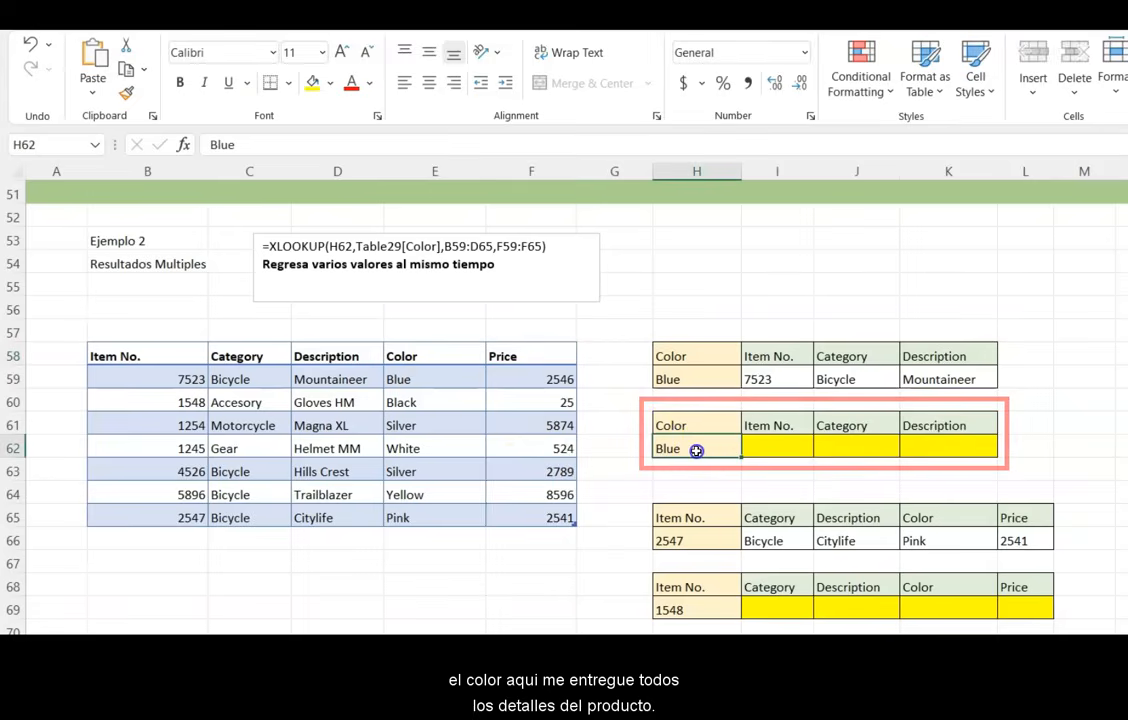
click(762, 450)
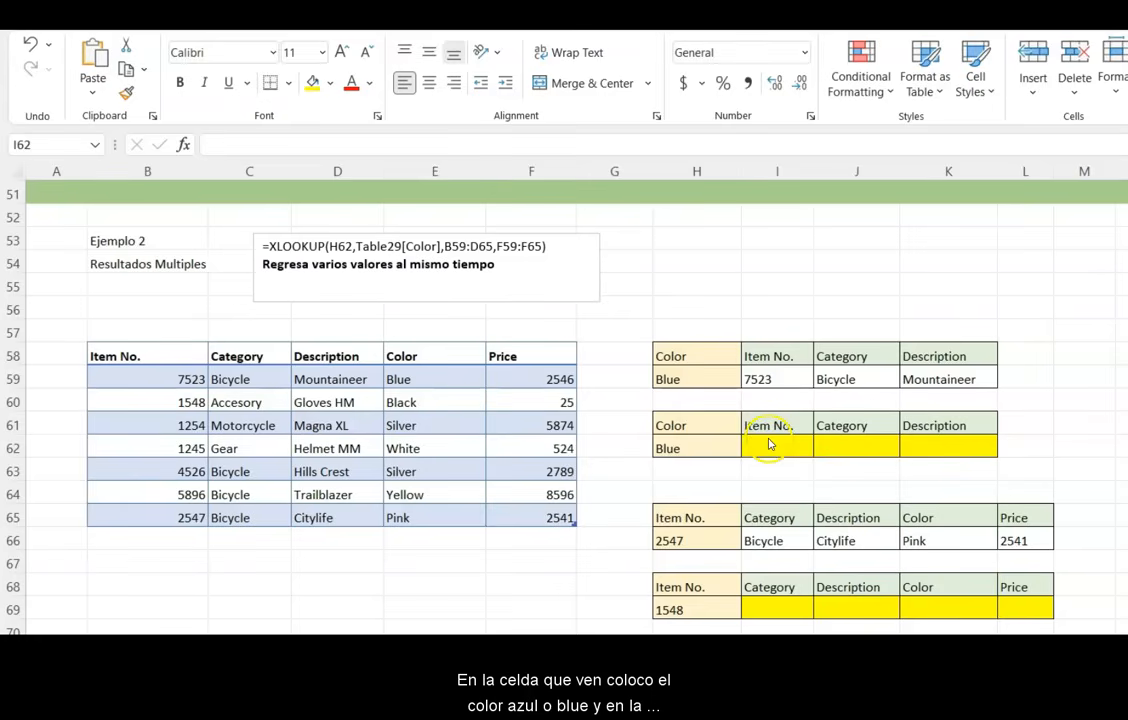
click(710, 449)
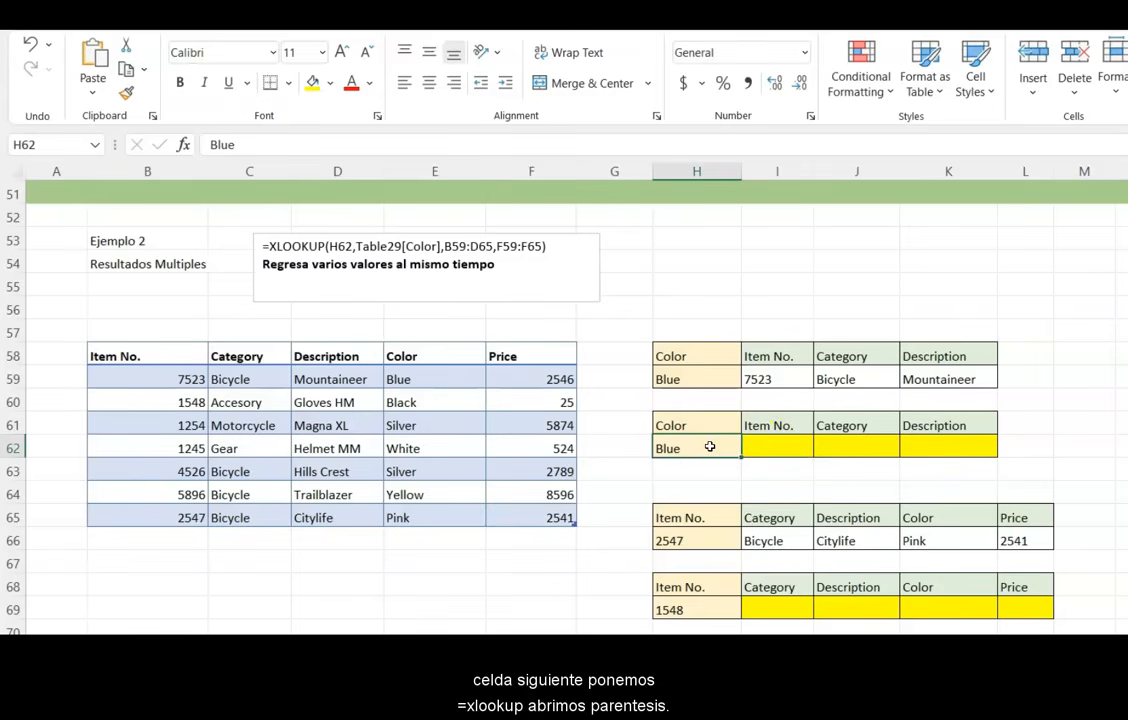
- In the Item No. cell beside Blue, enter an XLOOKUP of H62 in Table29's Color column returning the Item No. through Description columns
key(Right)
text(=x)
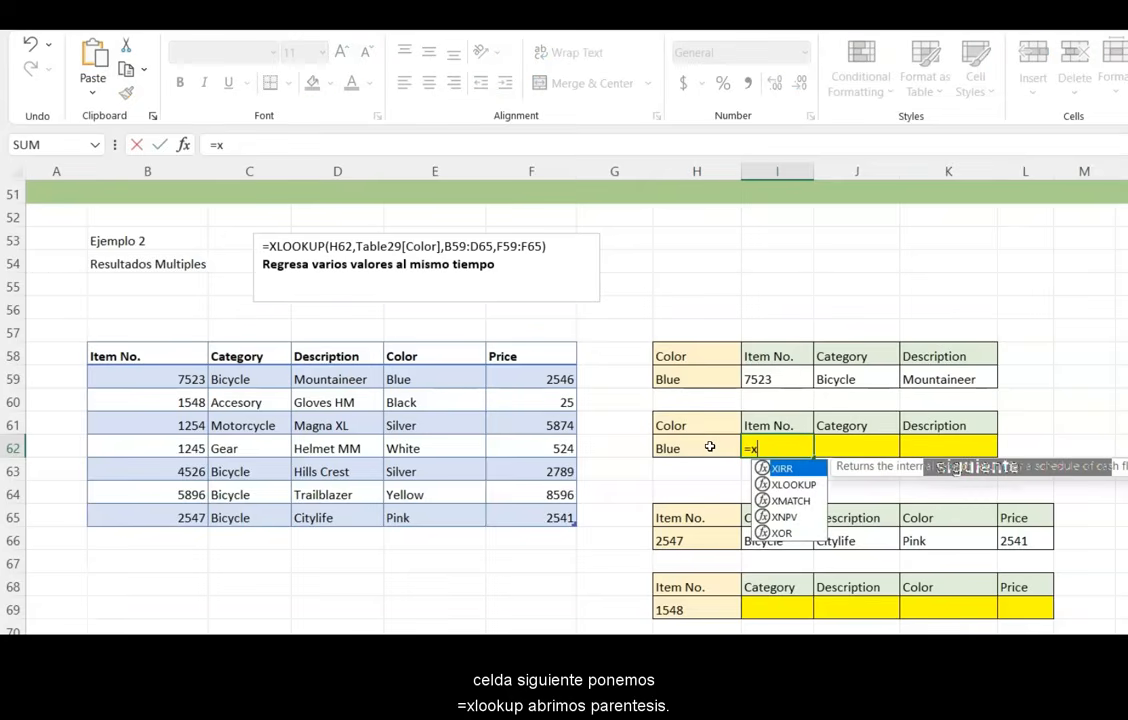
text(lo)
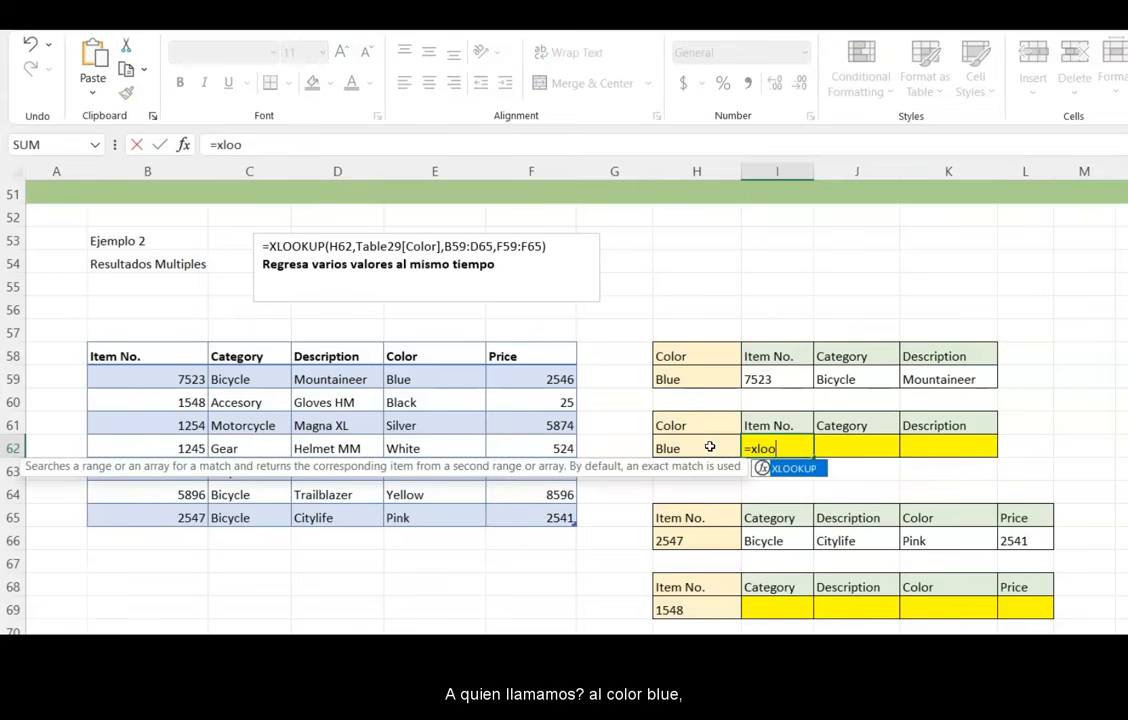
text(o)
key(Tab)
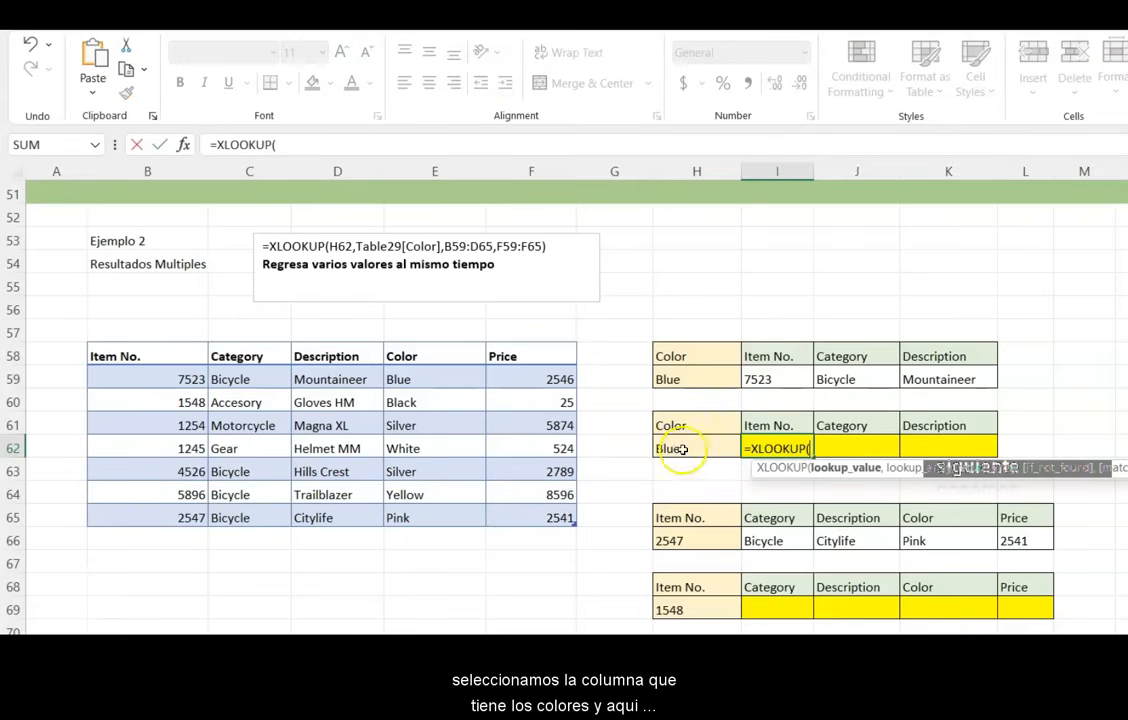
click(680, 449)
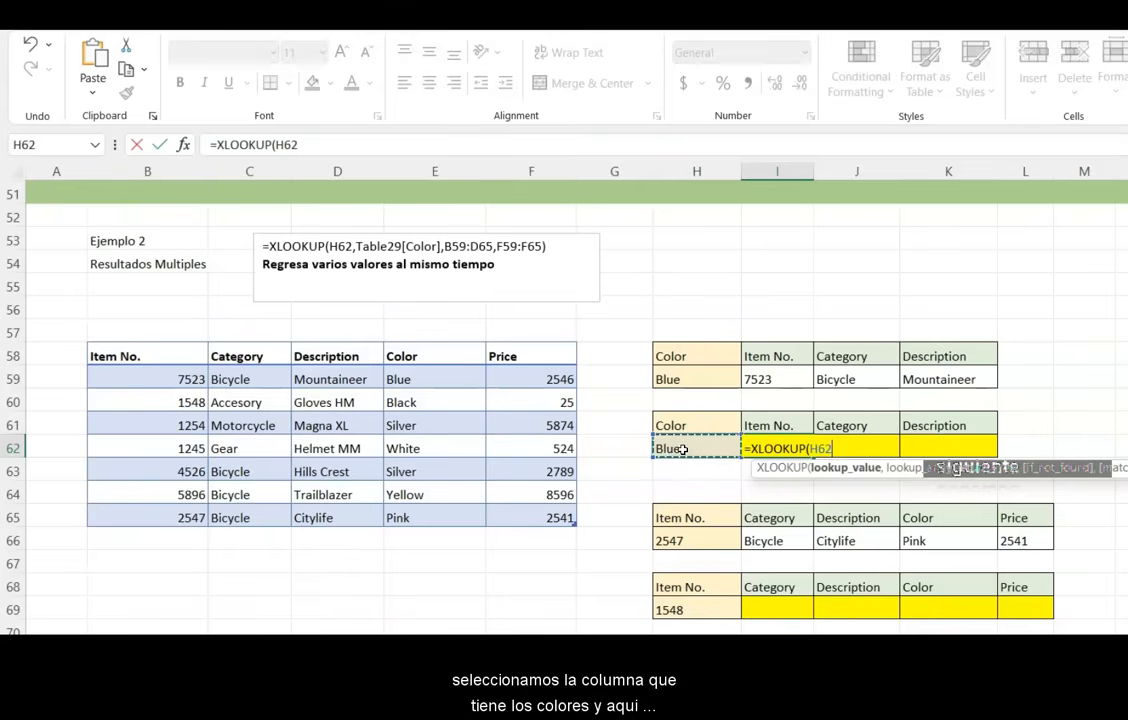
text(,)
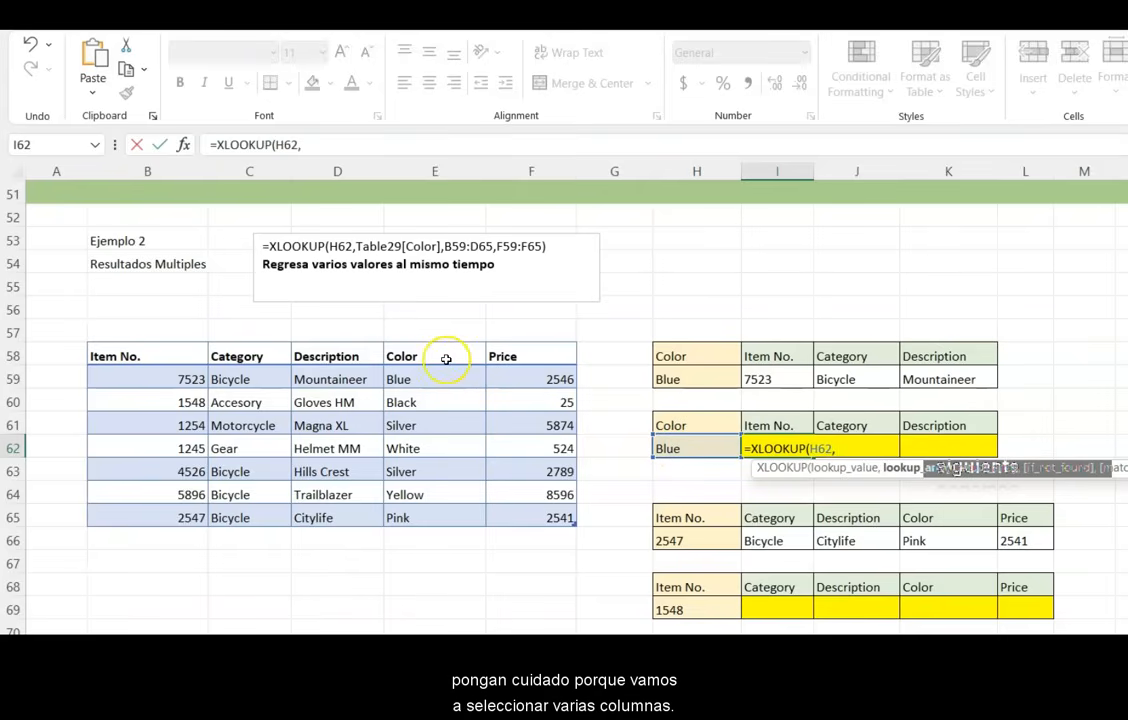
drag(446, 359, 438, 503)
text(,)
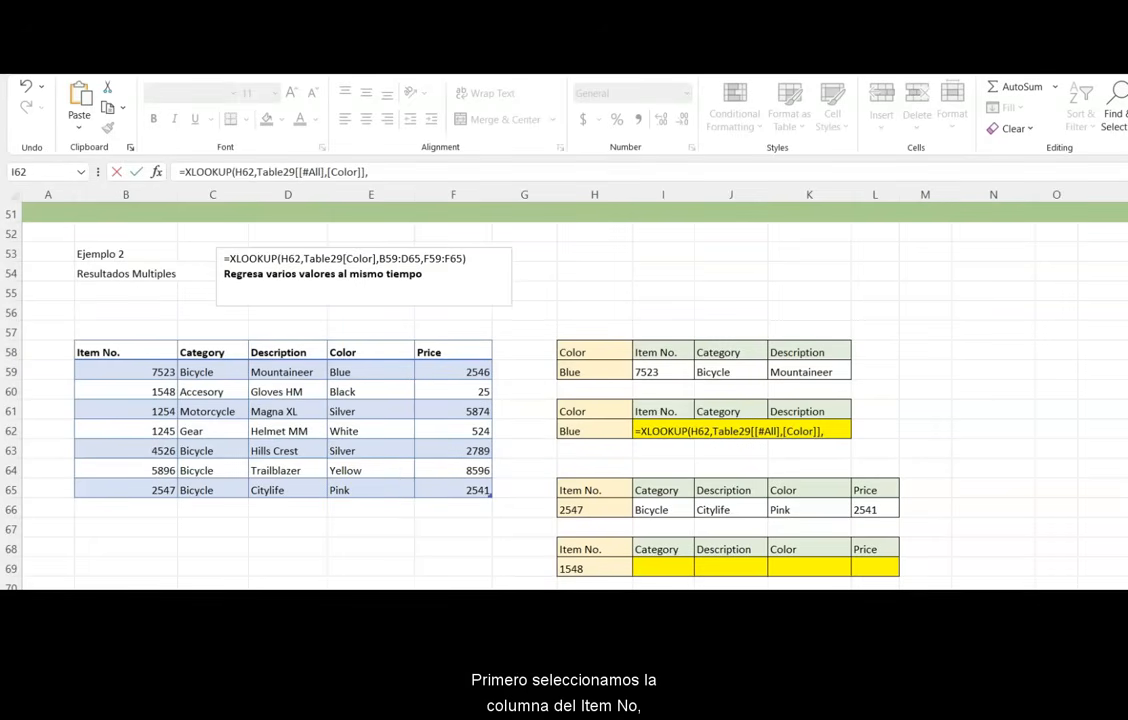
click(122, 352)
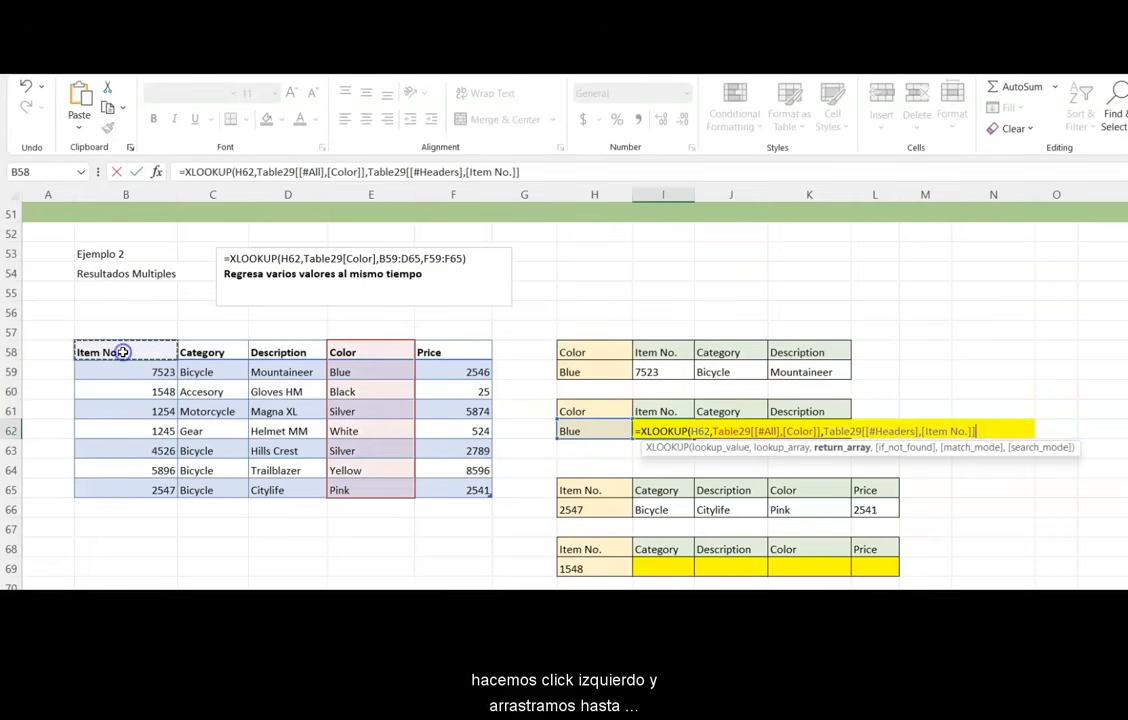
drag(151, 357, 276, 484)
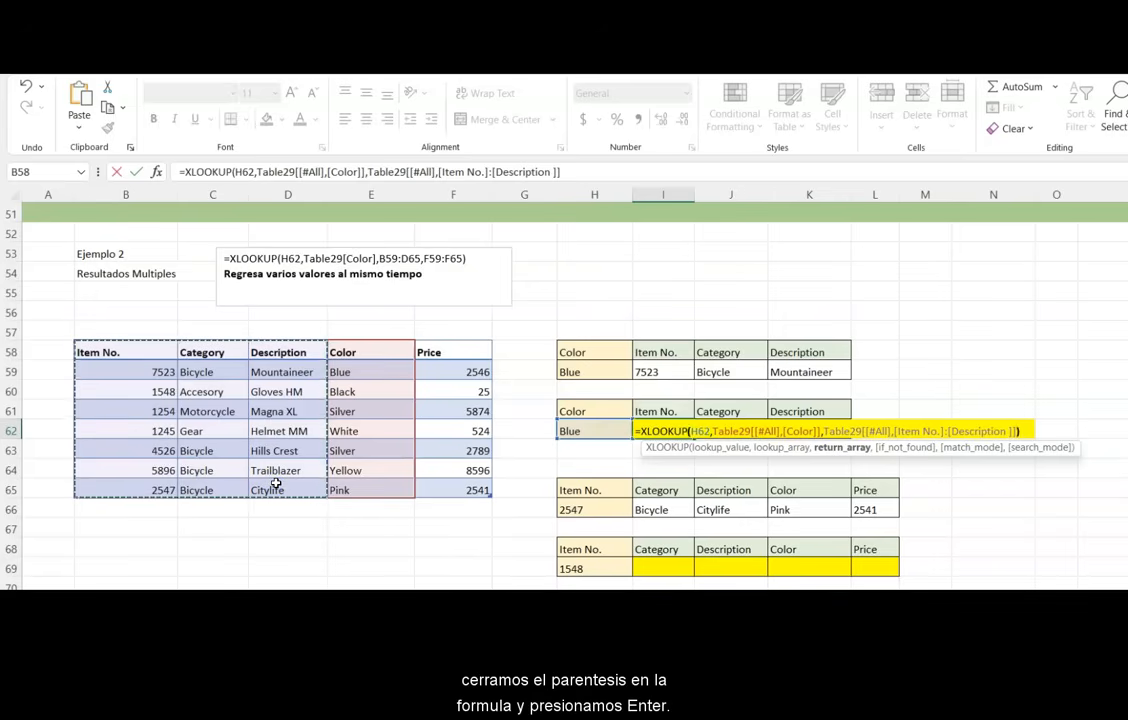
text())
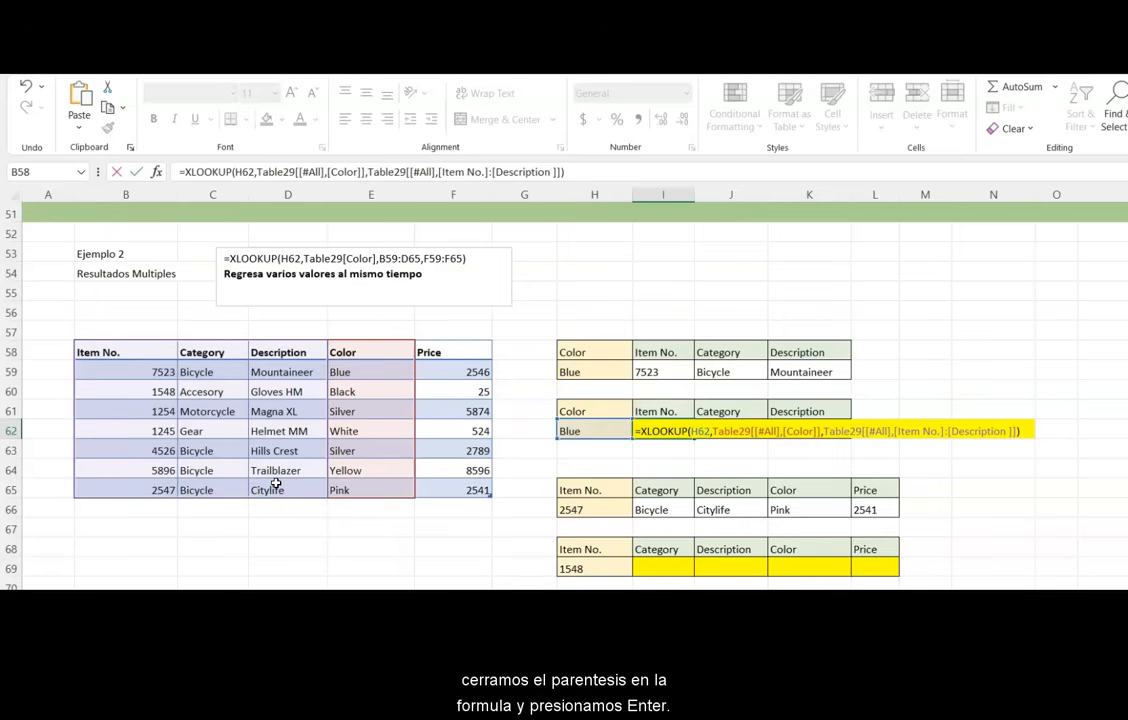
key(Return)
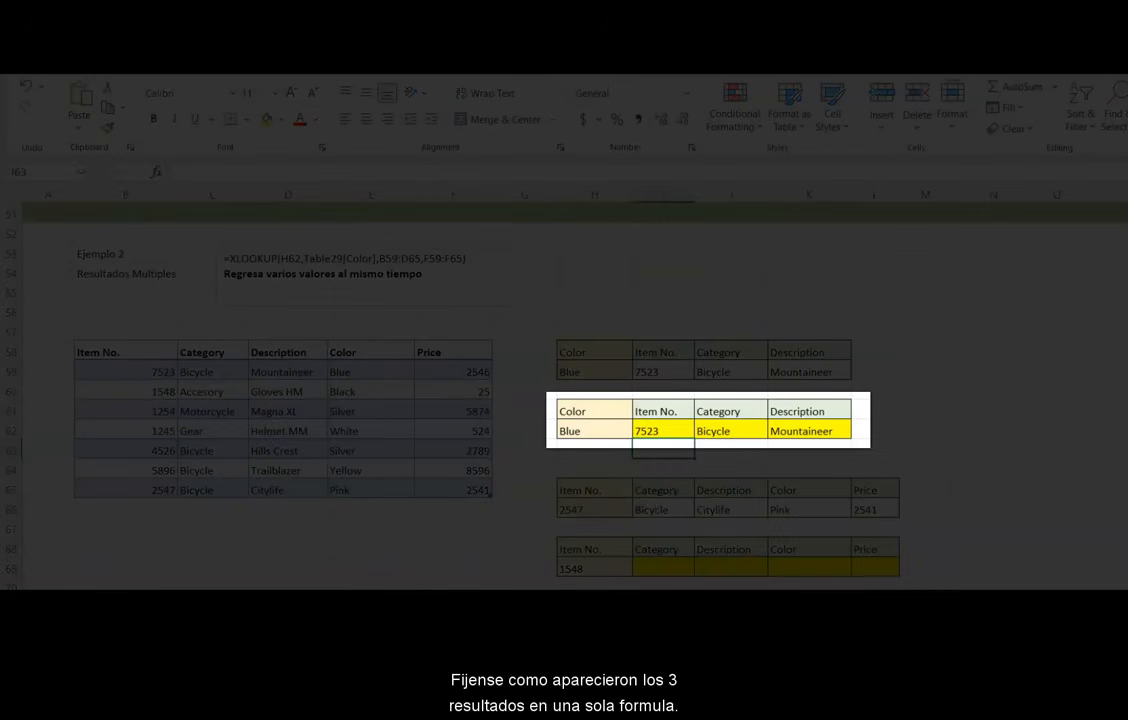
drag(650, 435, 775, 435)
click(752, 450)
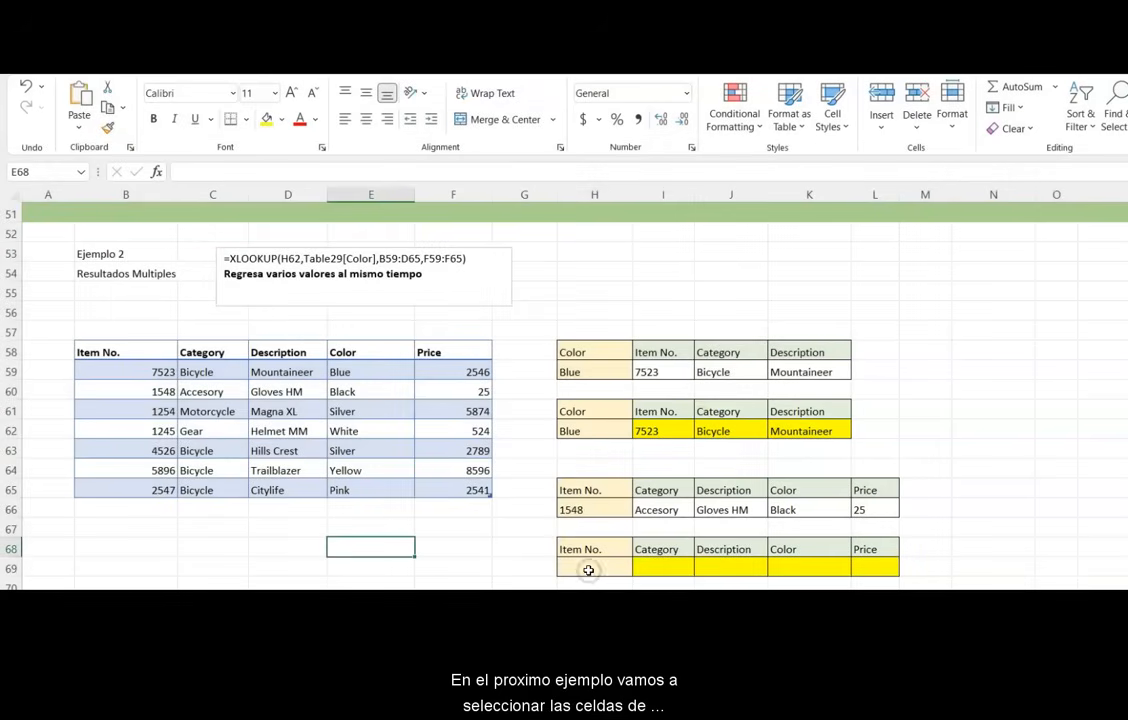
- Enter item number 1548 in the lower lookup table's Item No. cell
click(588, 570)
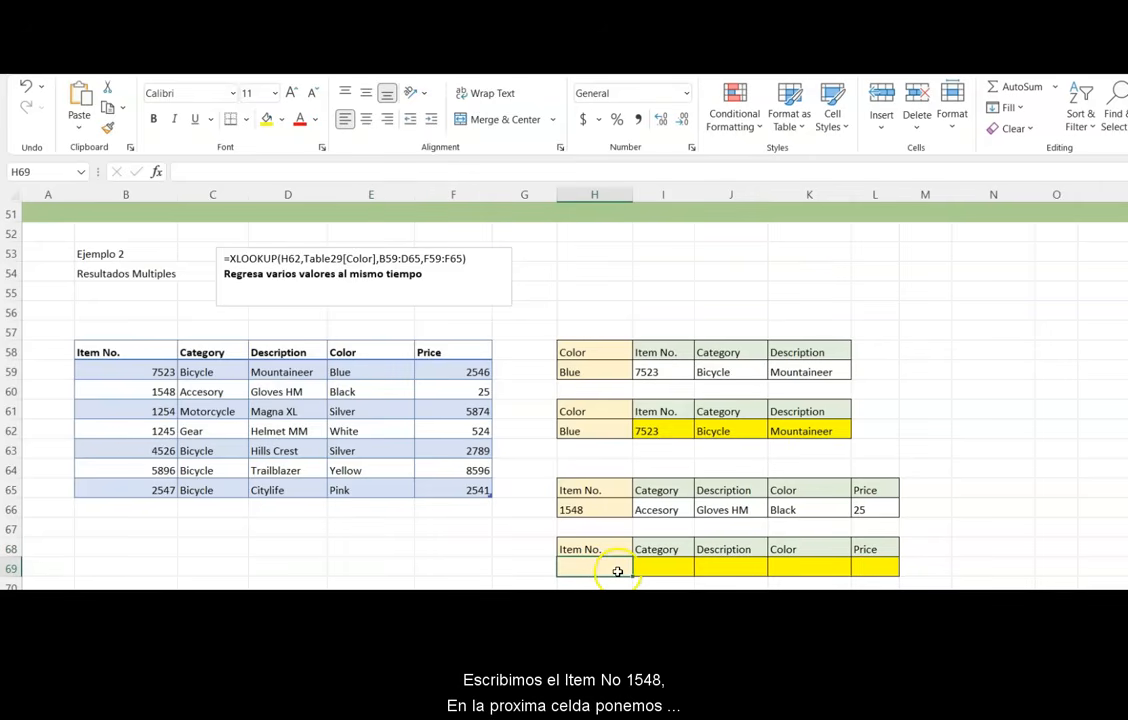
text(154)
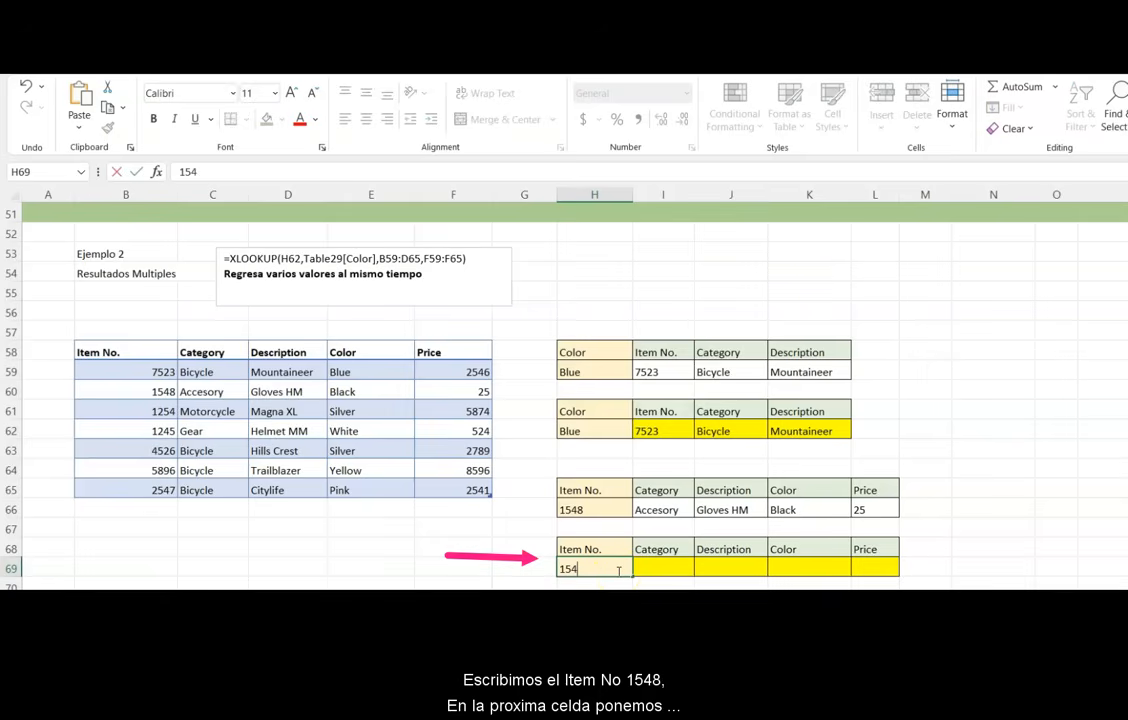
text(8)
- Enter an XLOOKUP of H69 in Table29's Item No. column returning Category through Price, with "Not here" if not found
key(Tab)
text(=x)
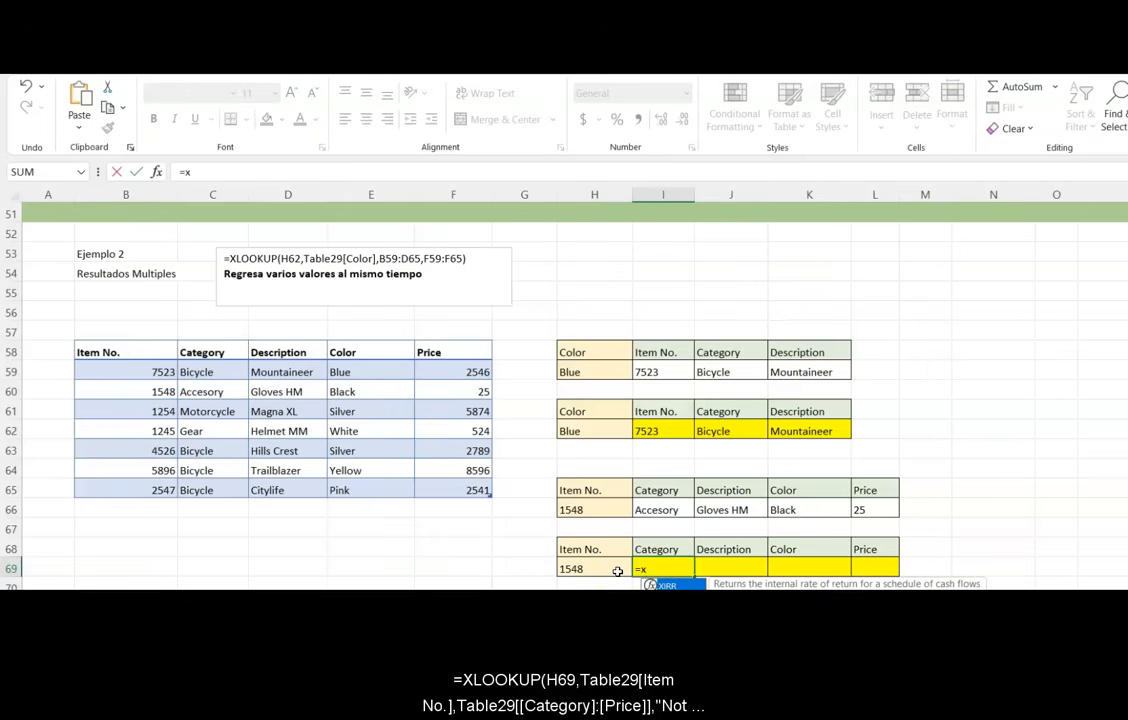
key(Tab)
click(618, 571)
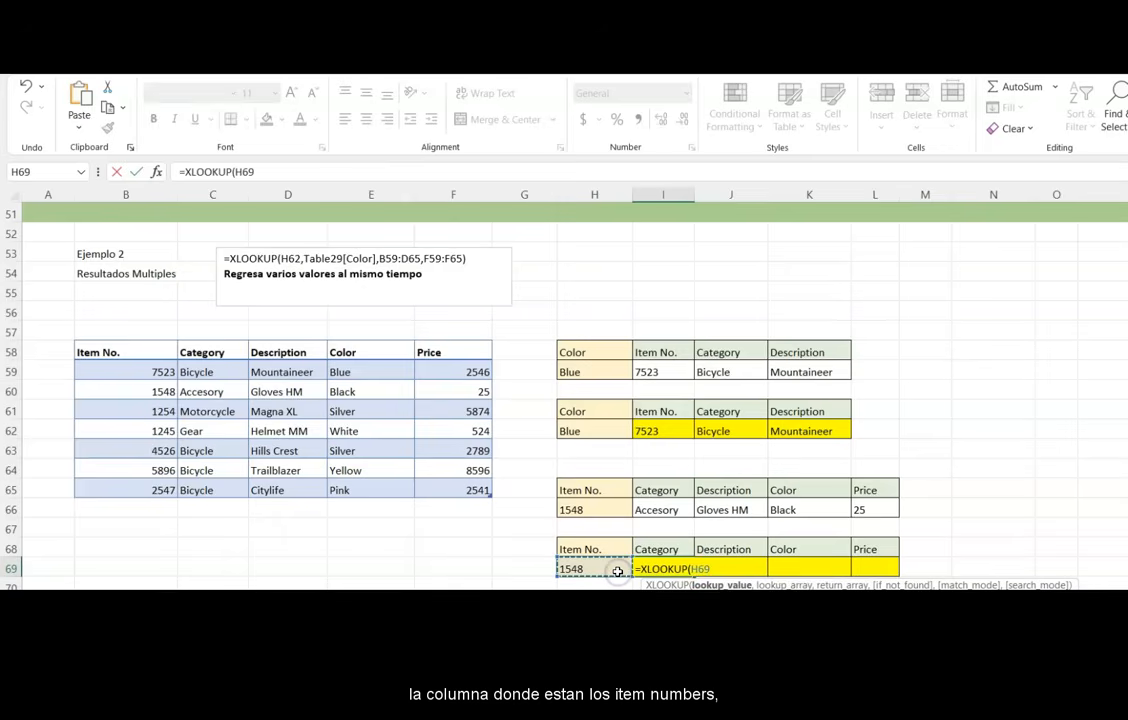
text(,)
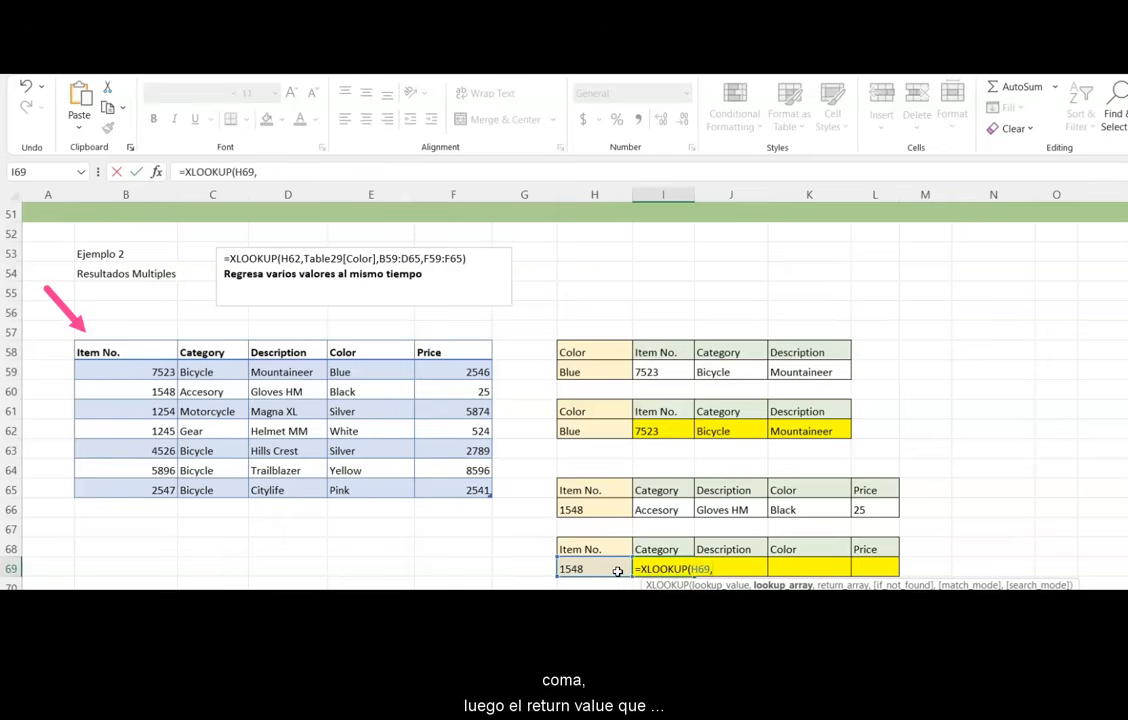
click(117, 351)
drag(117, 351, 117, 483)
text(,)
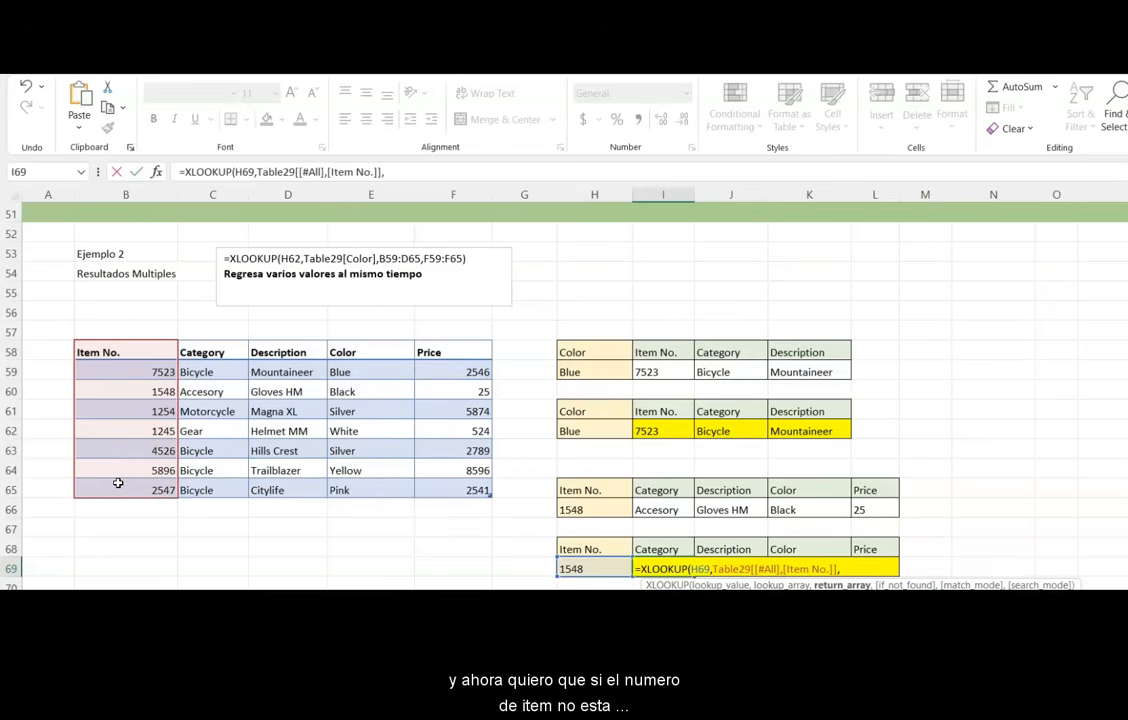
drag(201, 353, 438, 482)
text(,)
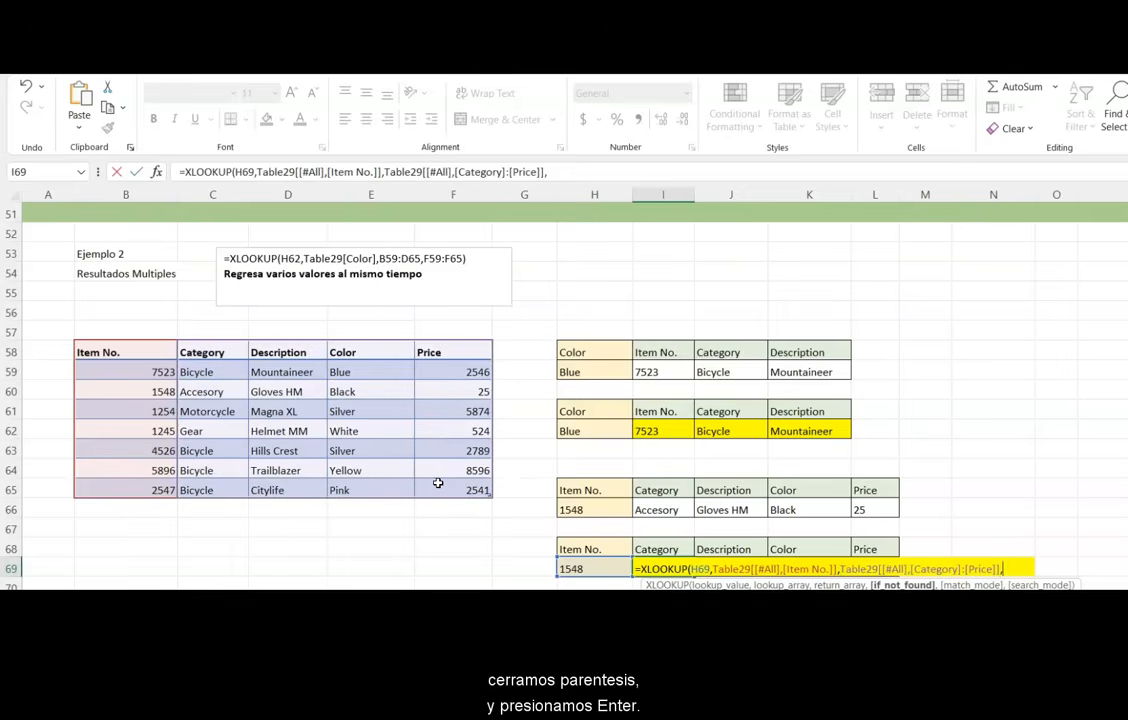
text( "Not here")
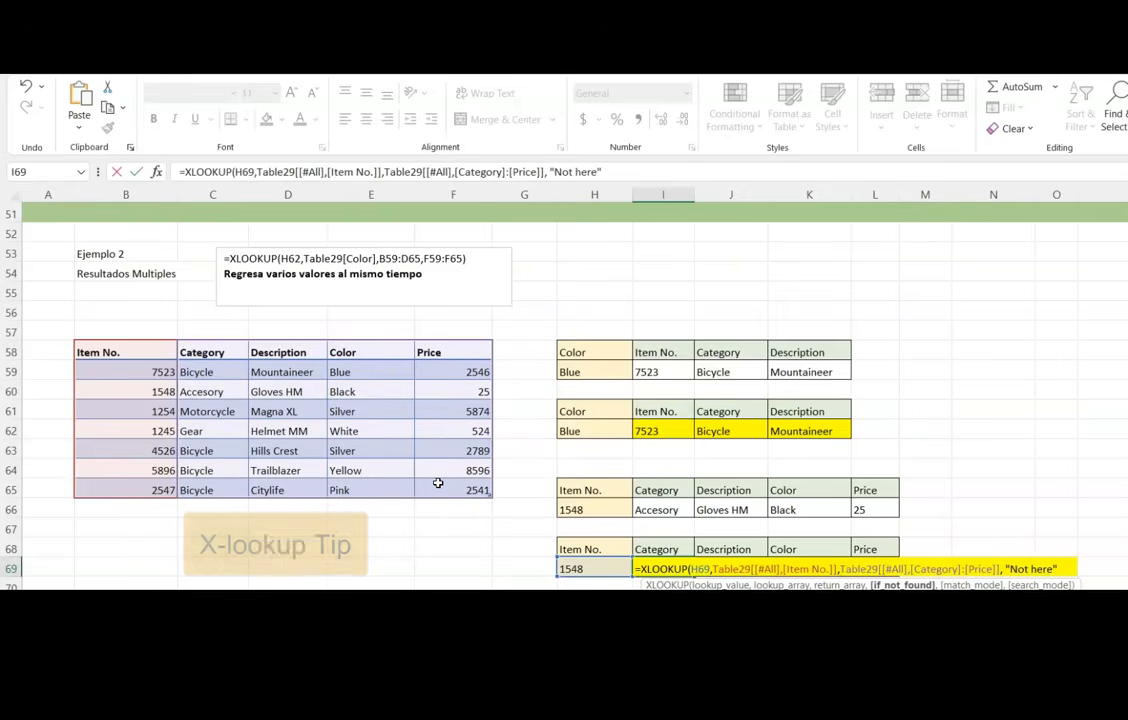
text())
key(Return)
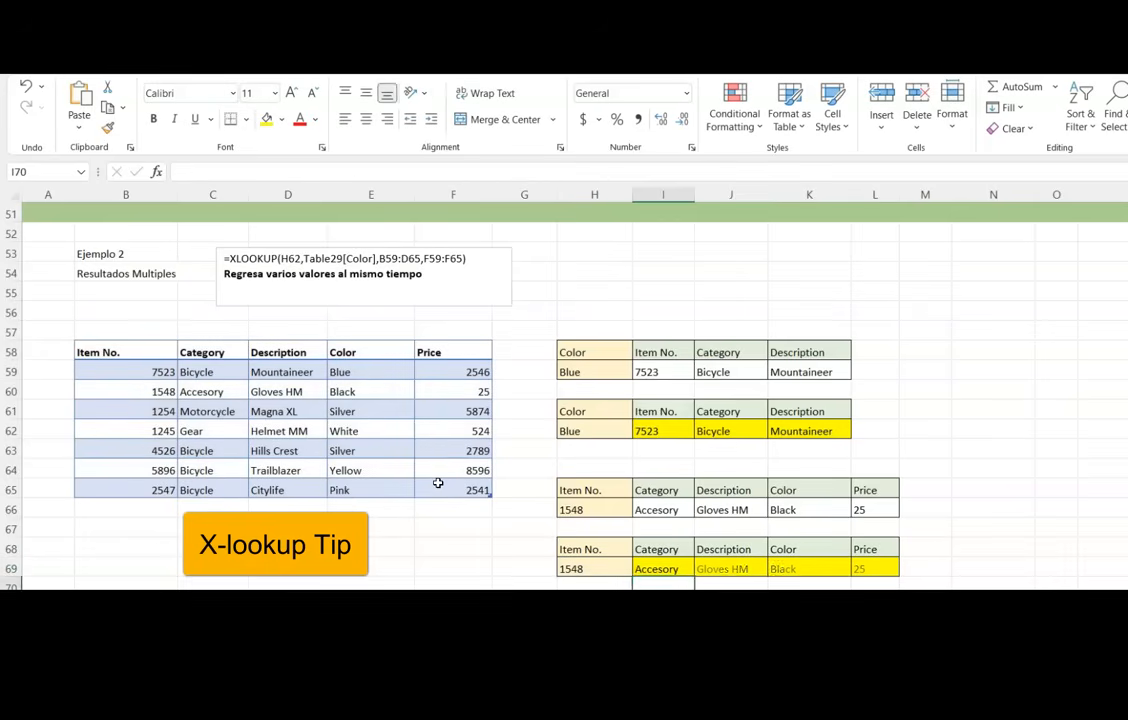
click(578, 569)
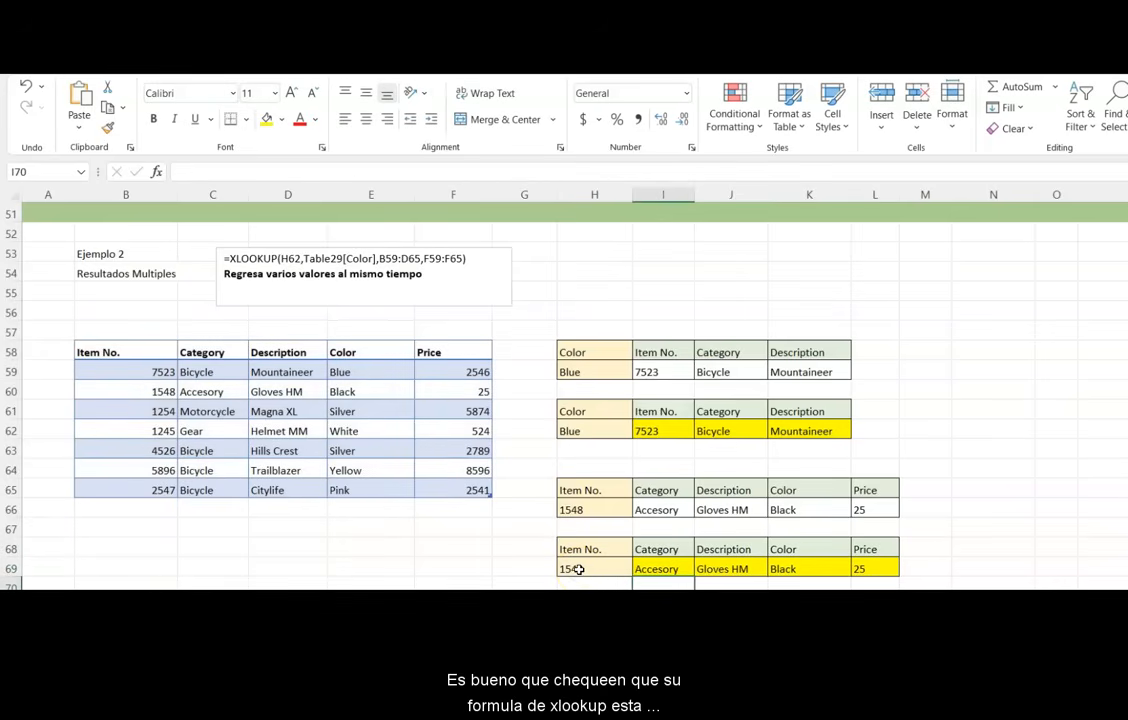
- Enter item number 7523 in the lower lookup table's Item No. cell
click(578, 569)
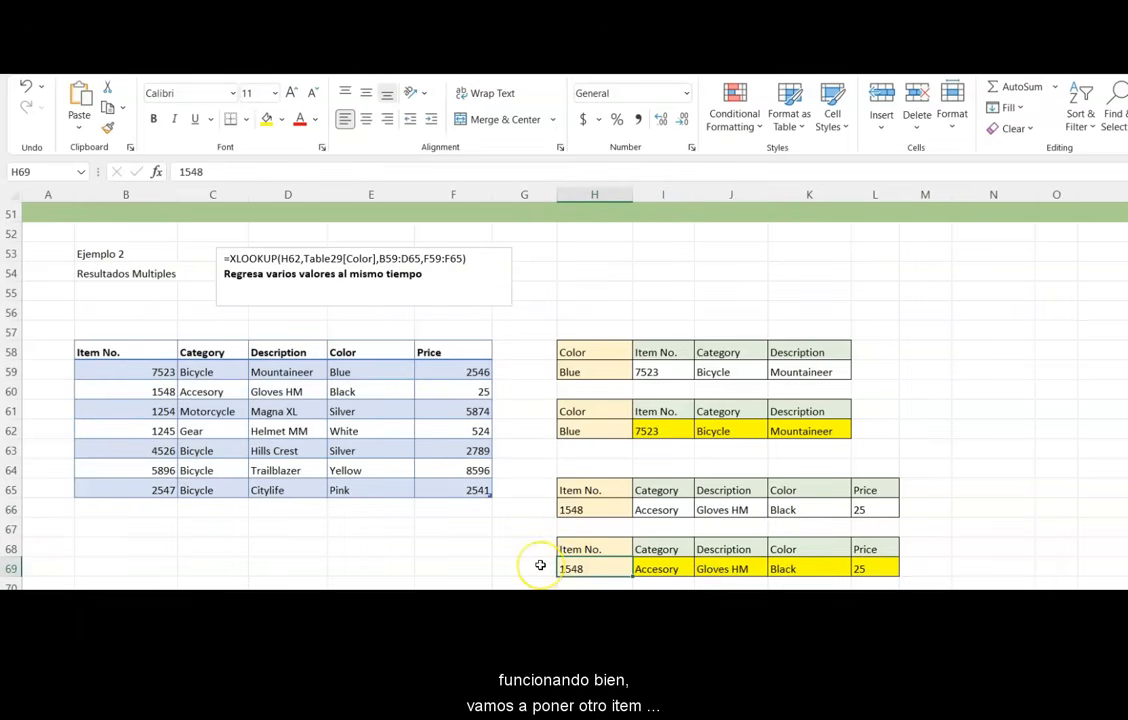
text(7)
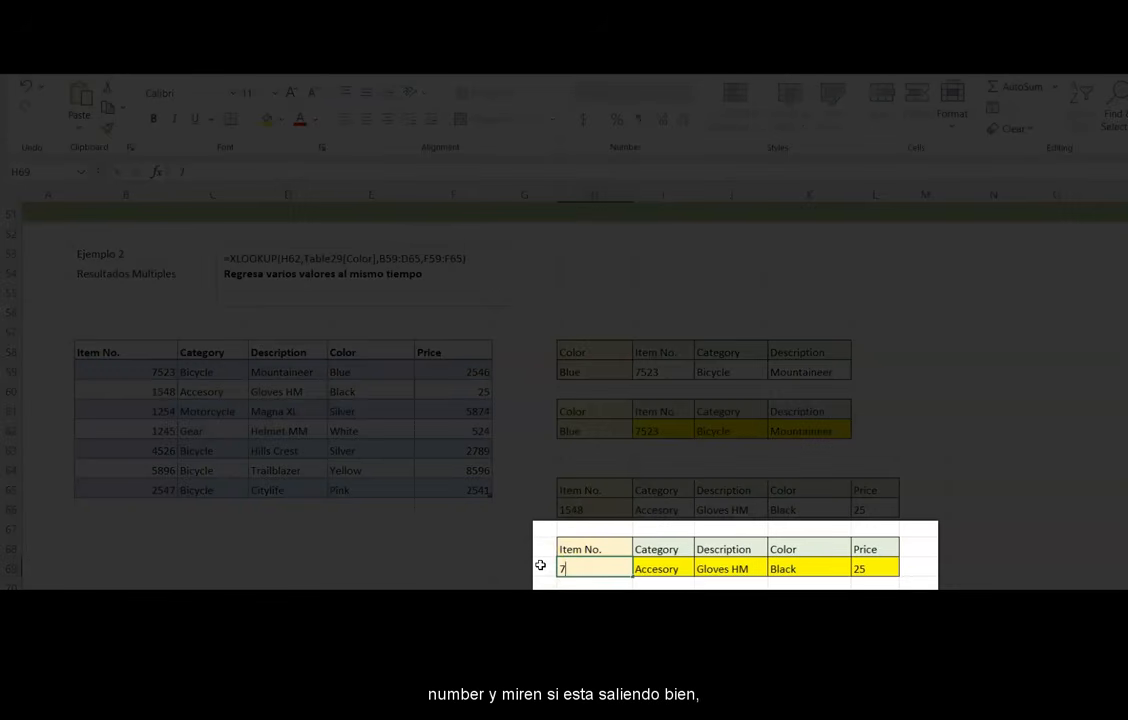
text(523)
key(Return)
click(652, 569)
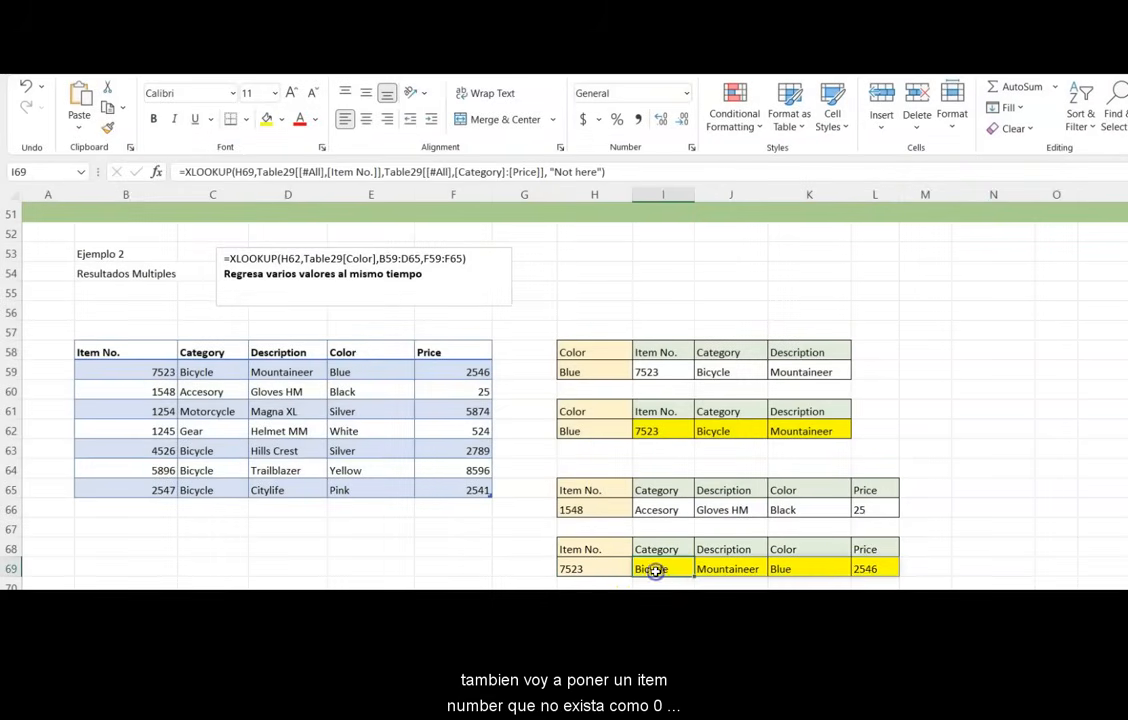
- Enter 0 as the item number in the lower lookup table to test the not-found result
click(590, 568)
text(0)
key(Return)
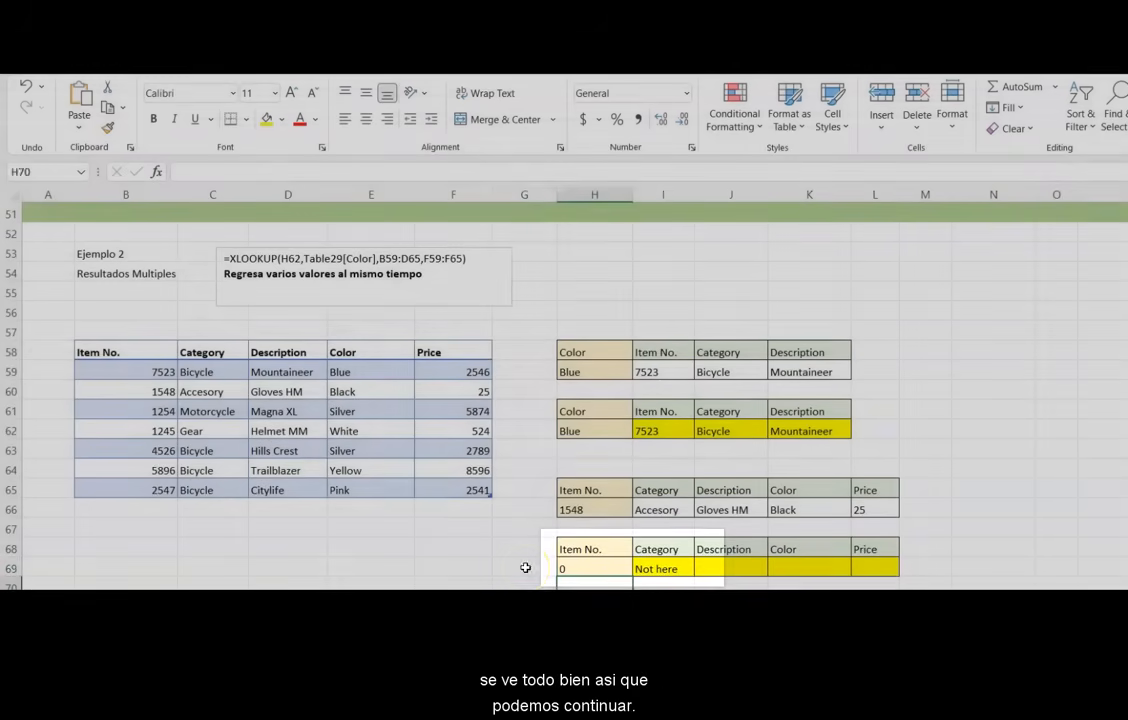
click(525, 567)
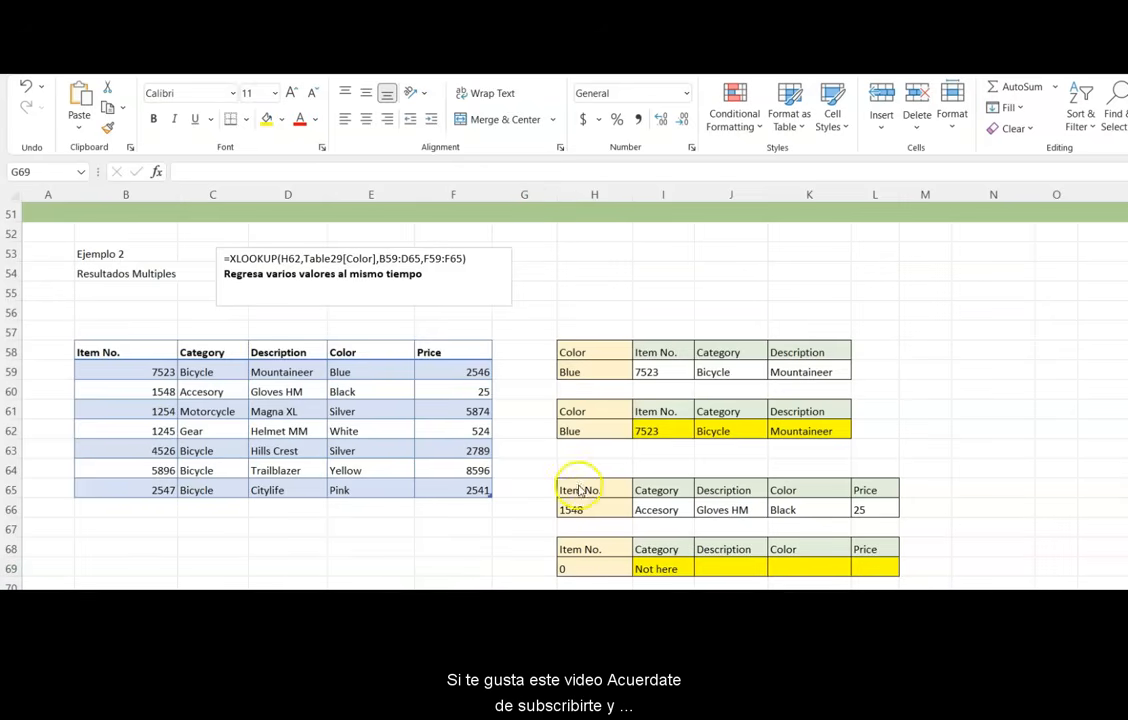
- Re-enter item number 7523 in the lower lookup table's Item No. cell
click(576, 568)
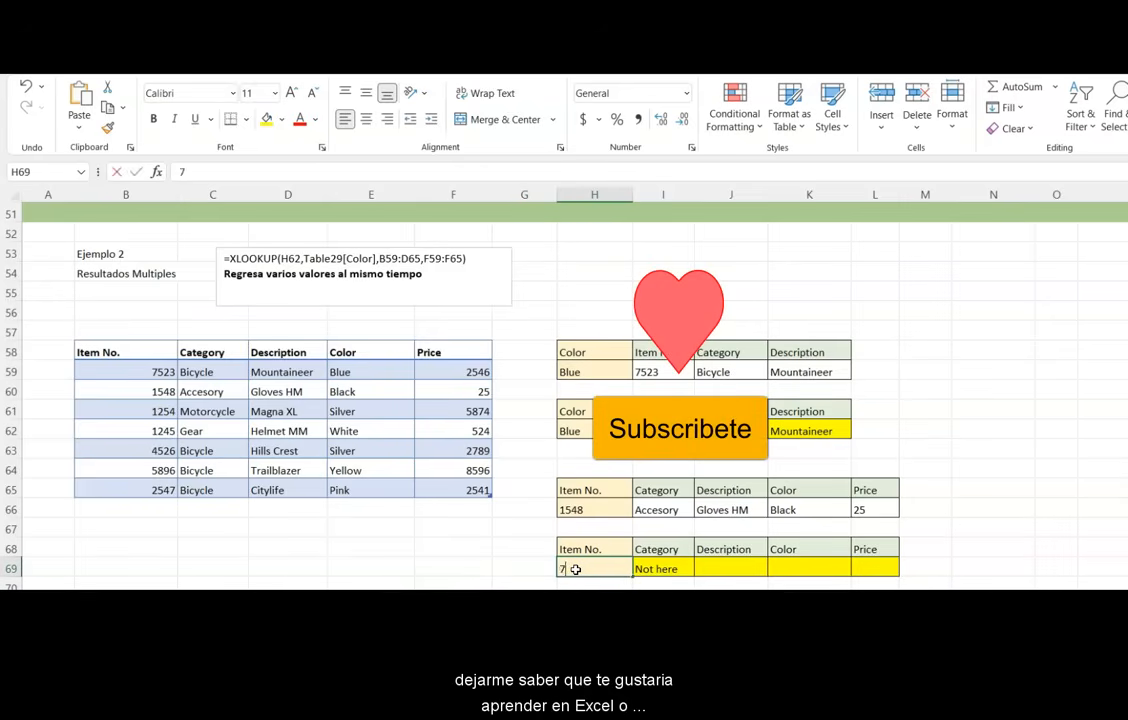
text(7523)
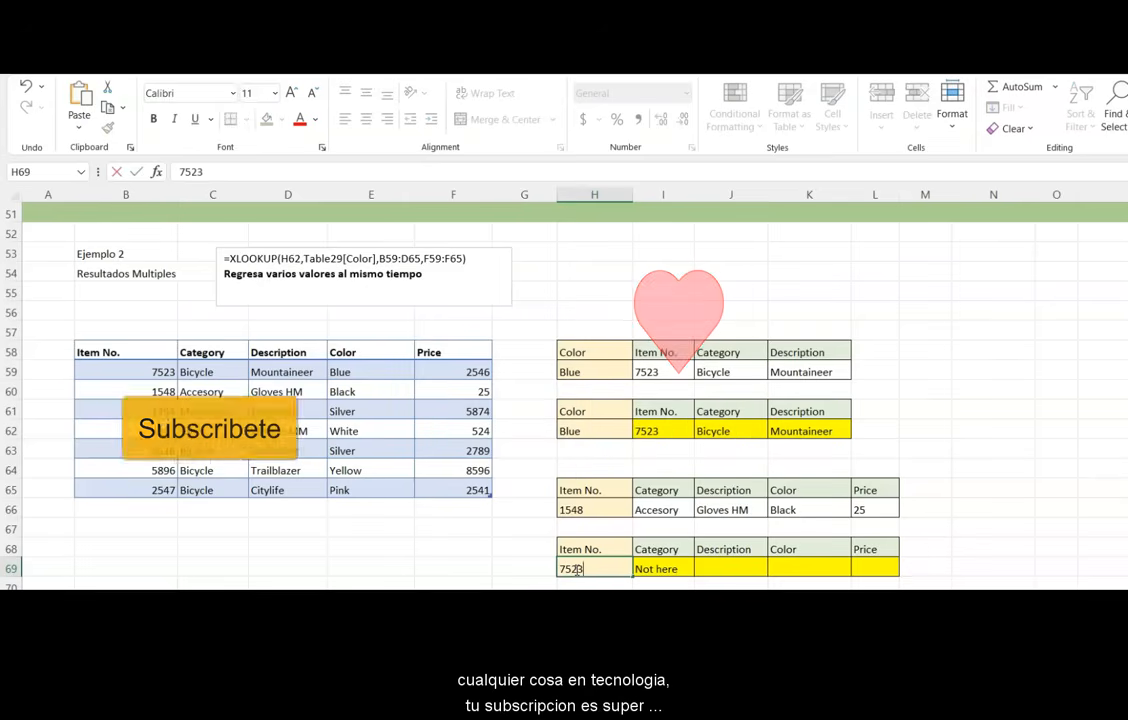
key(Return)
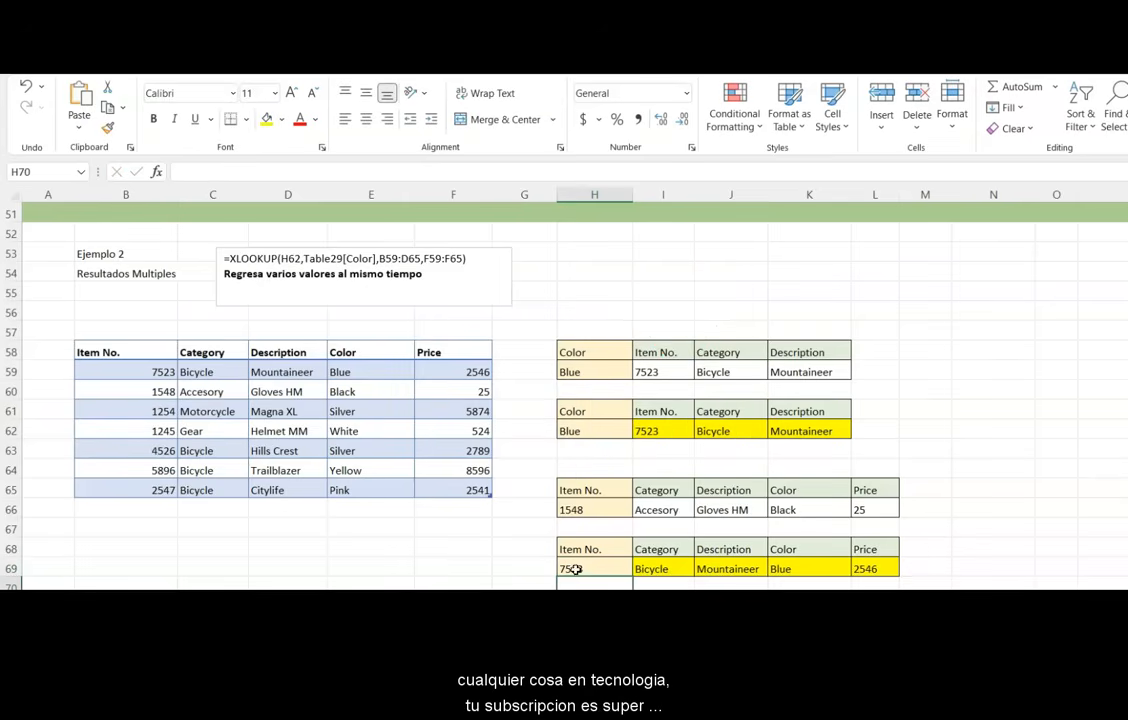
click(475, 563)
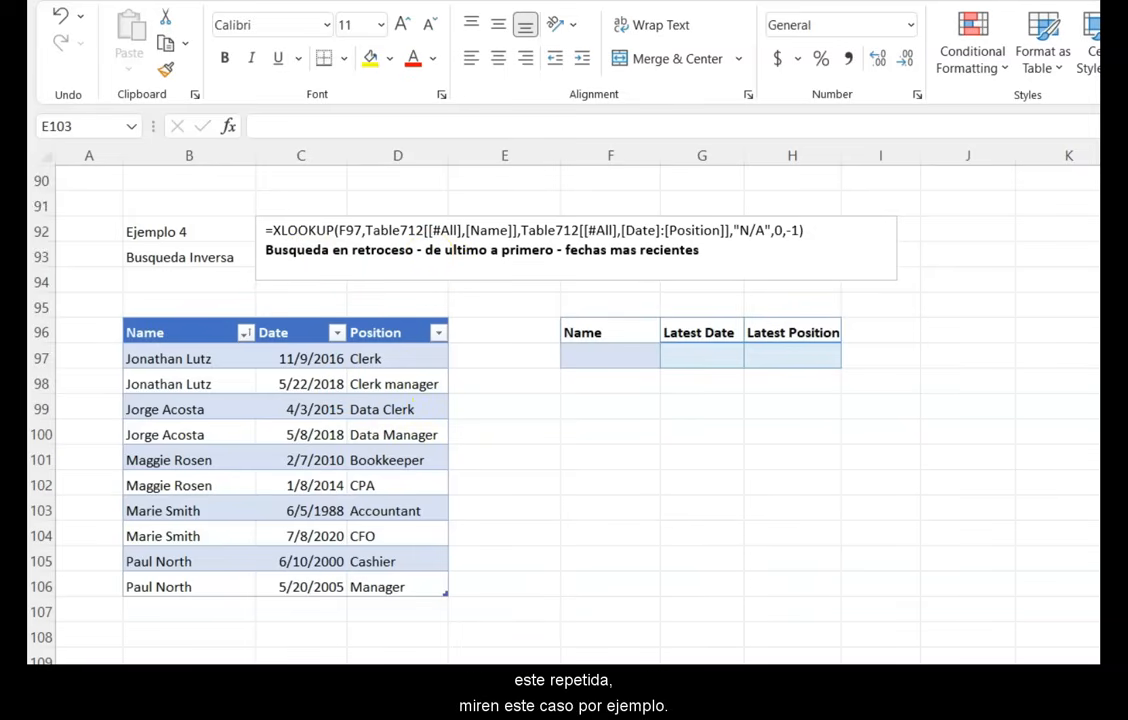
- Examine the employee names, dates and positions in the reverse-search example table
click(180, 333)
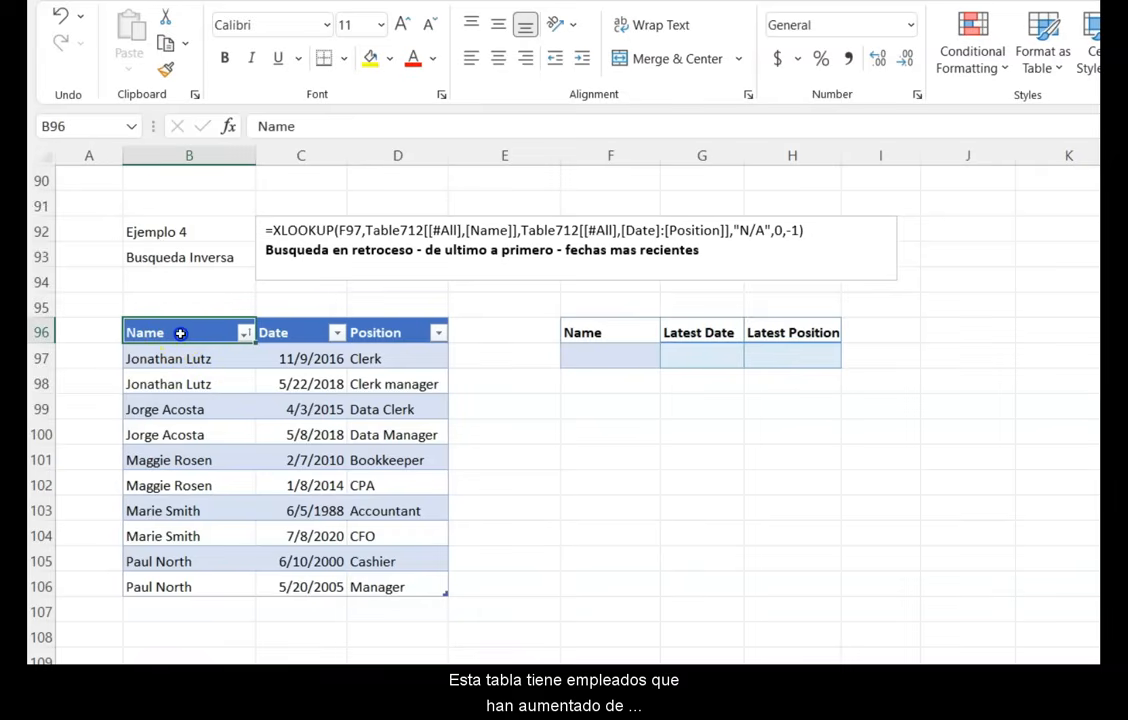
drag(143, 356, 384, 375)
click(184, 409)
drag(228, 425, 357, 438)
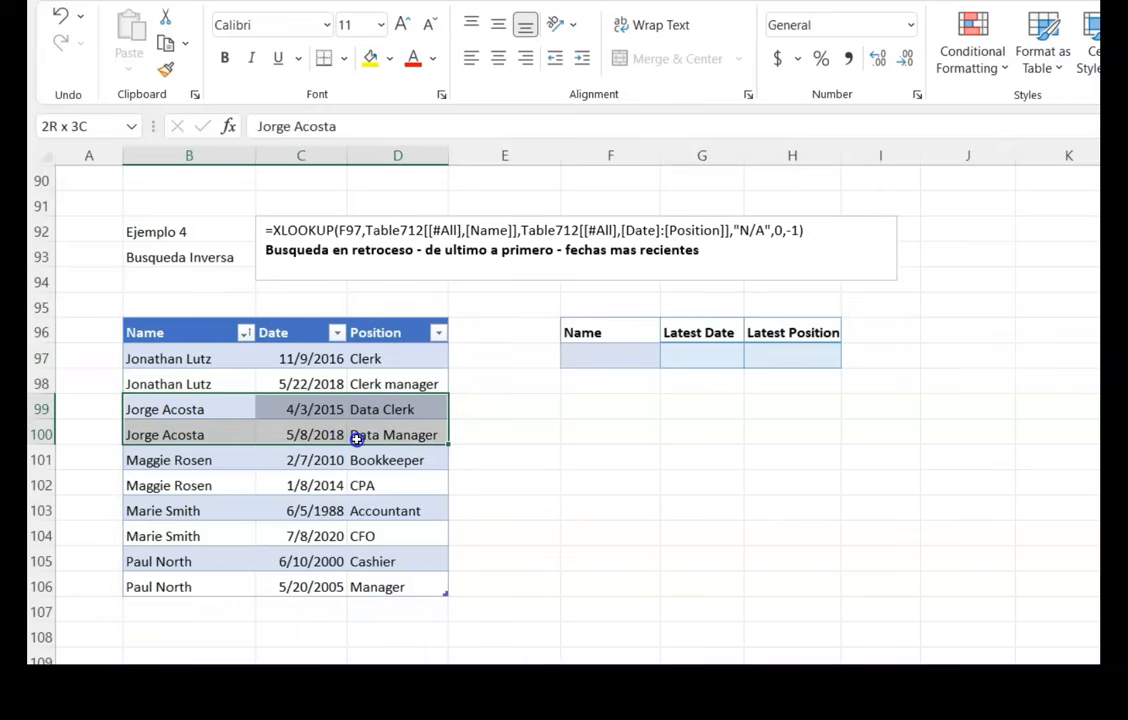
click(203, 357)
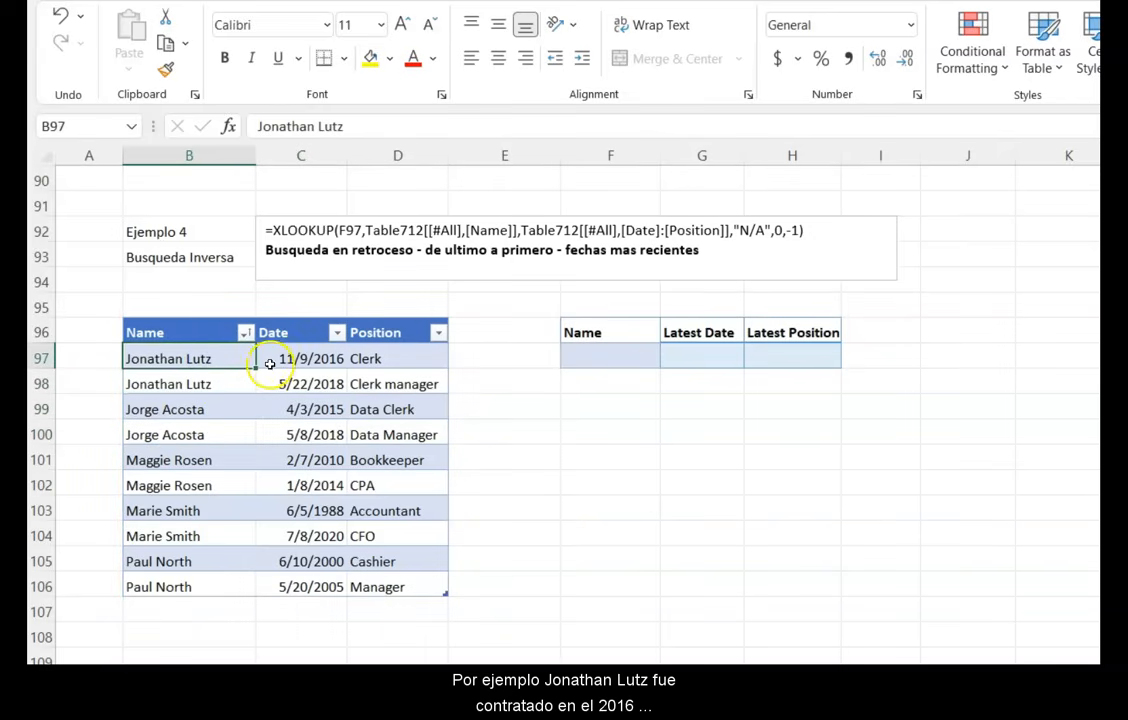
click(293, 362)
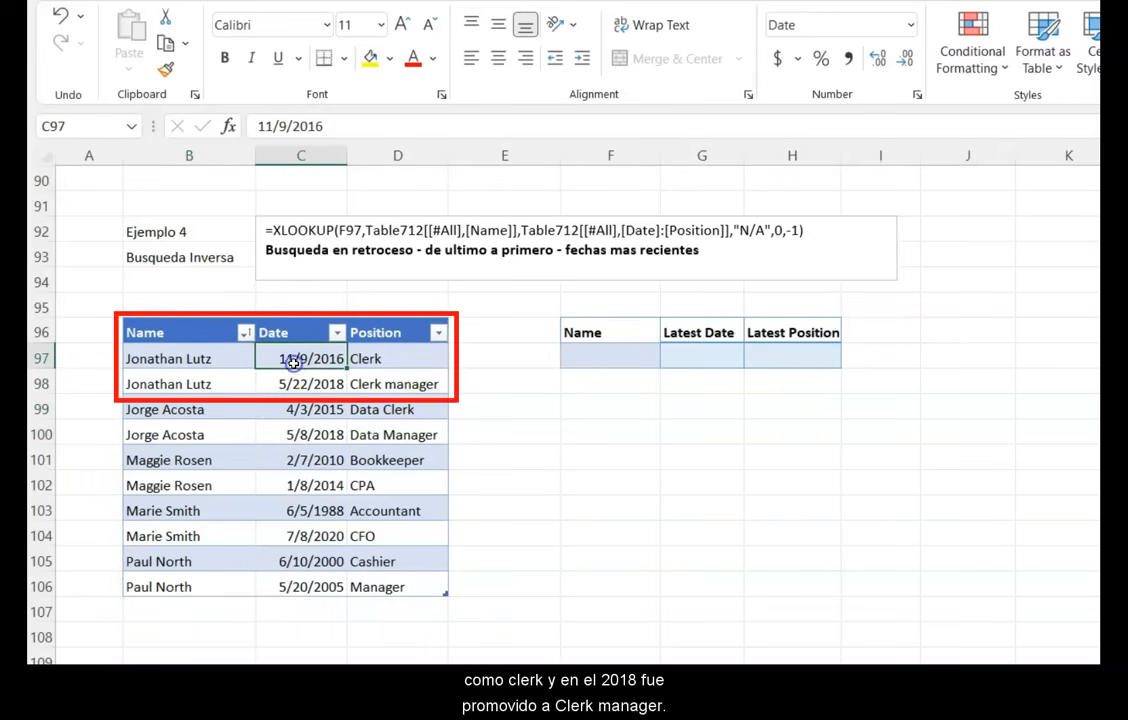
click(428, 361)
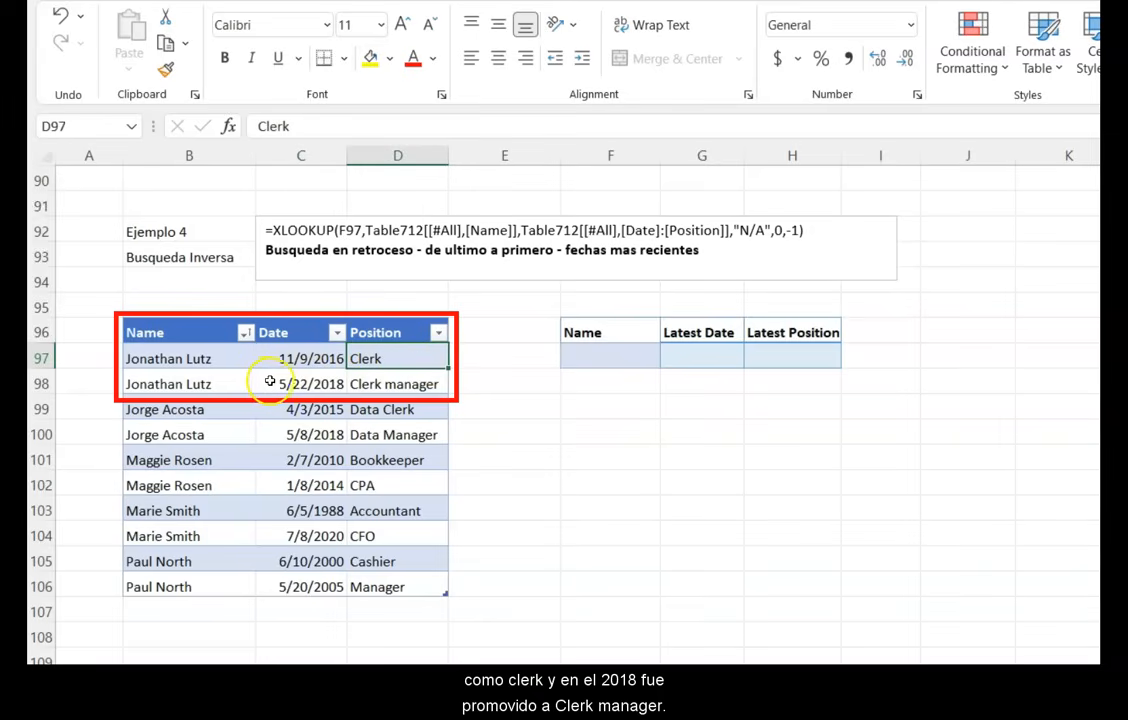
click(302, 382)
click(422, 382)
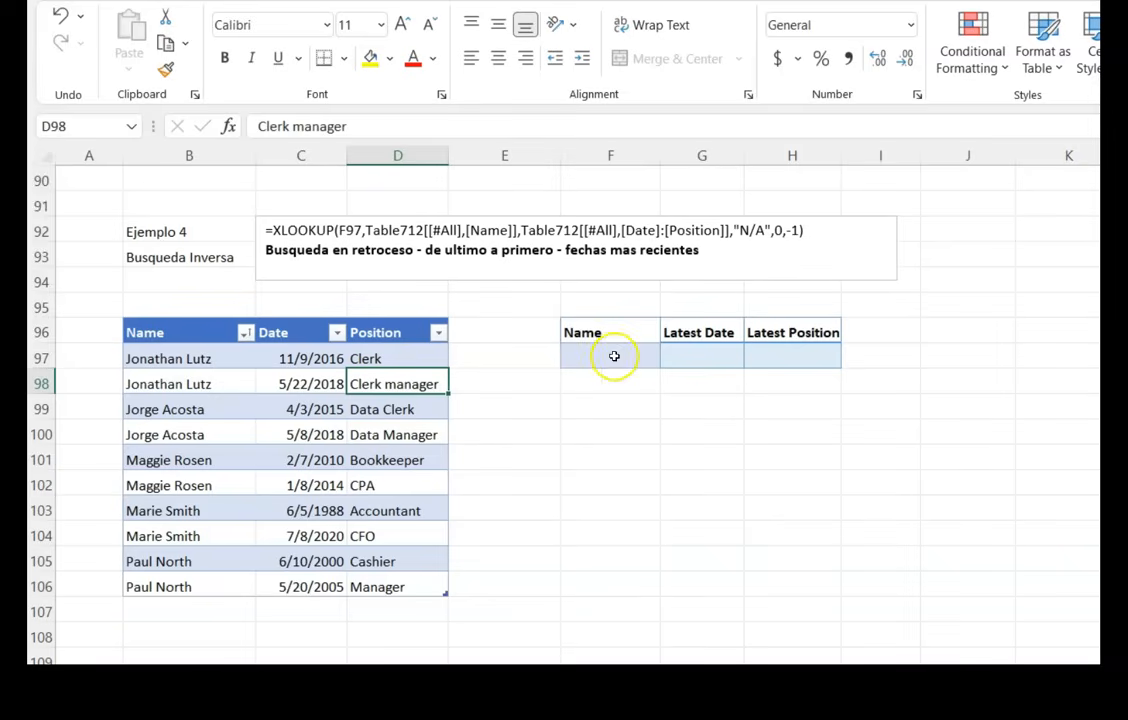
click(668, 357)
right_click(748, 357)
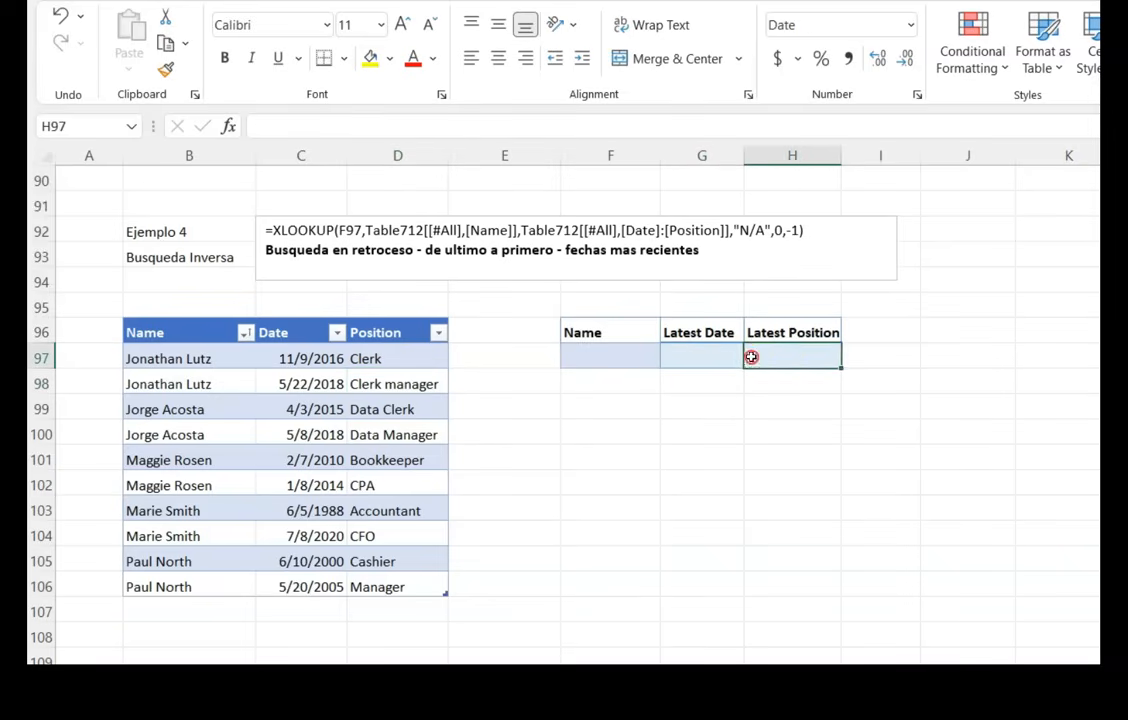
- Enter the first employee's name from the table in the Name lookup cell
click(608, 358)
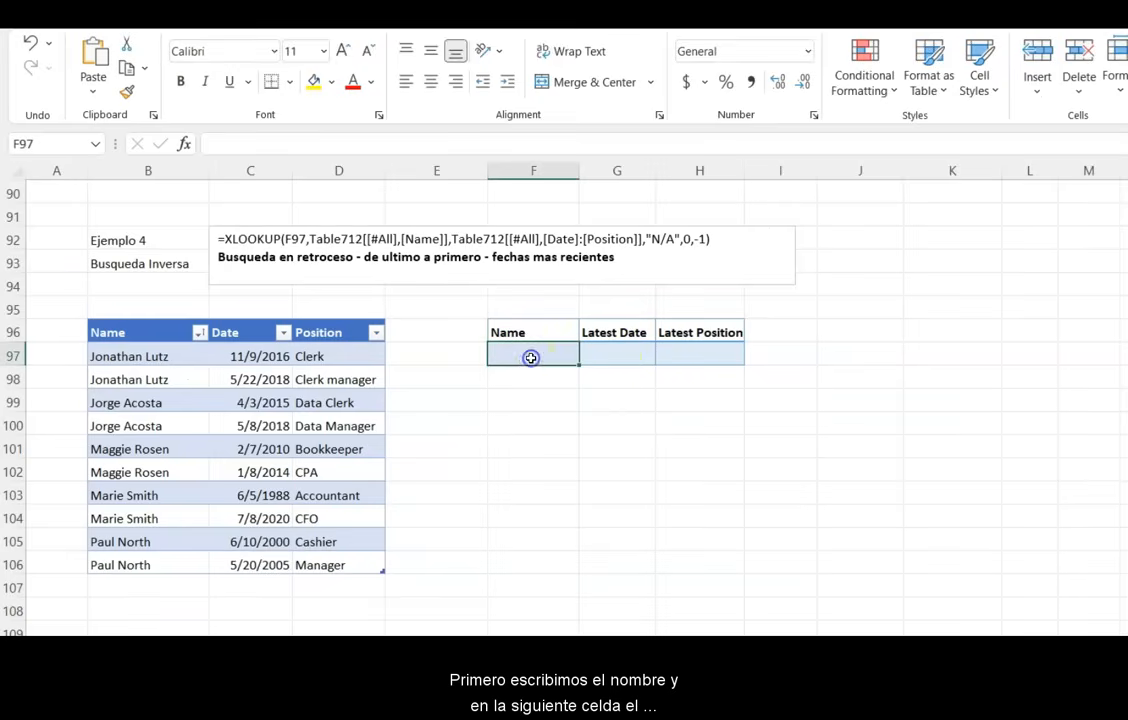
text(Jonat)
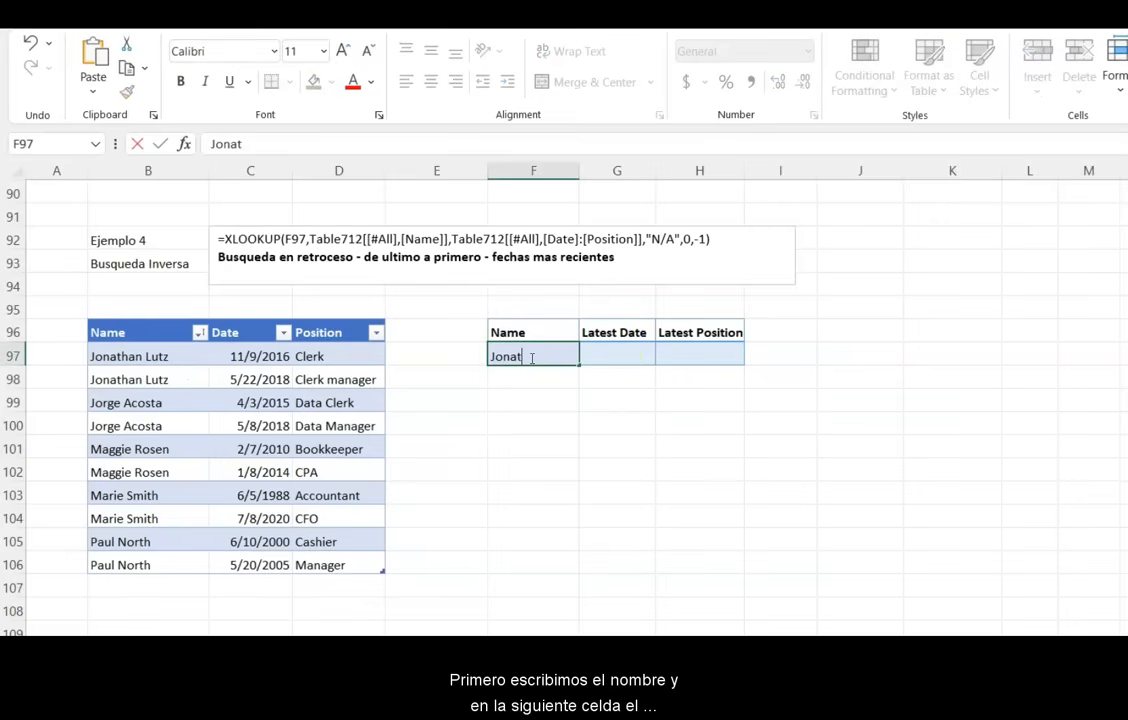
text(han Lutz)
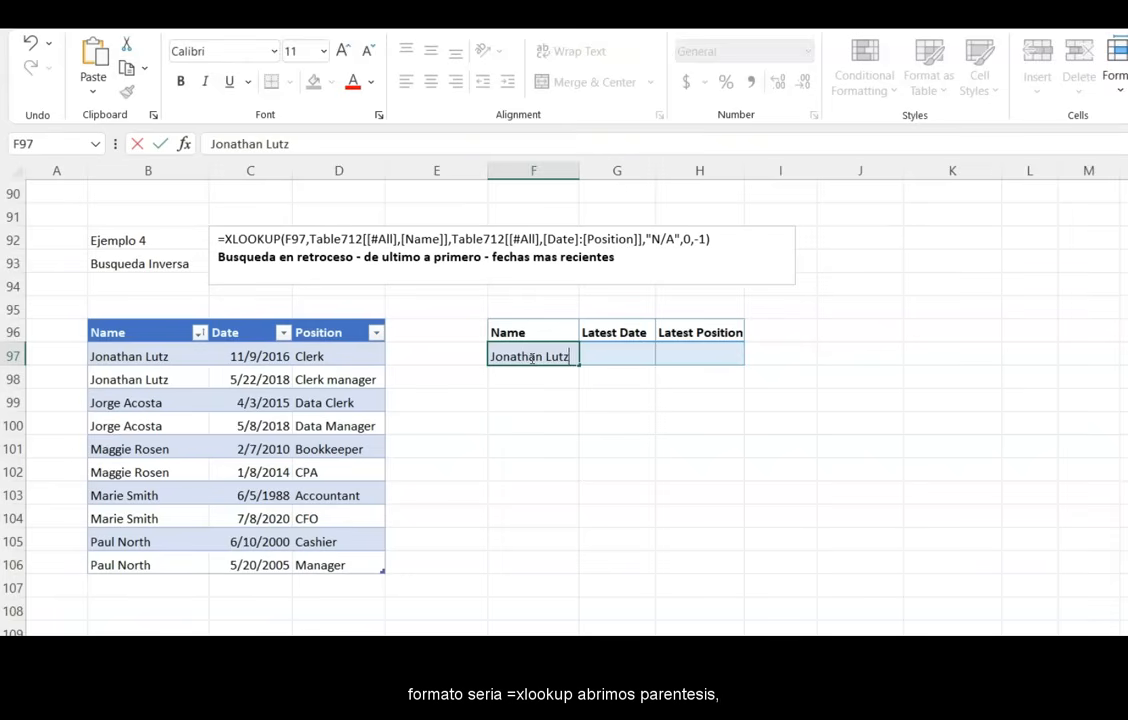
- In the Latest Date cell, enter an XLOOKUP of F97 in Table712's Name column returning Date through Position, with "N/A", 0, -1
click(631, 354)
text(=)
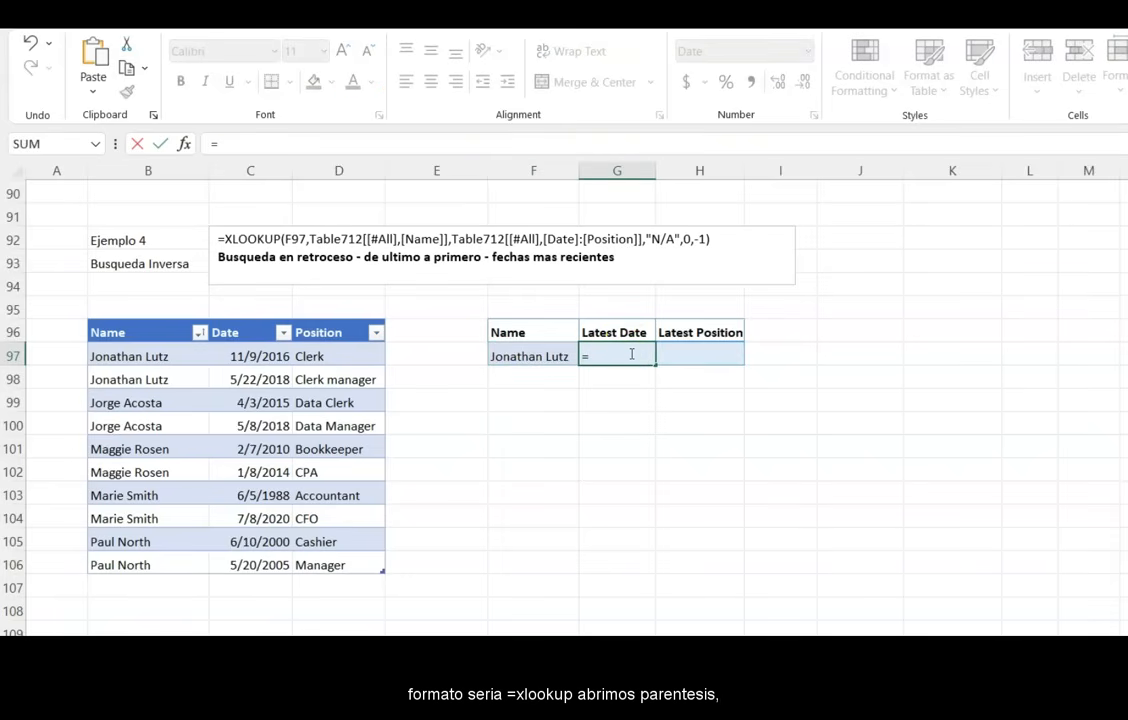
text(Xlookup()
click(545, 357)
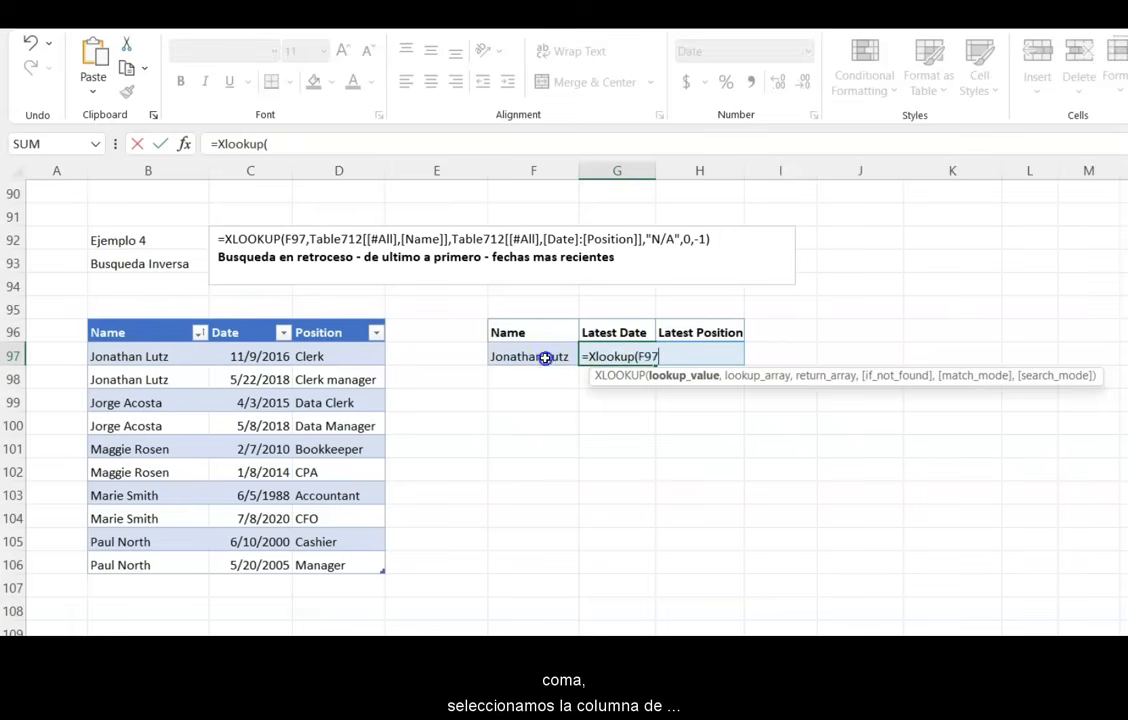
text(,)
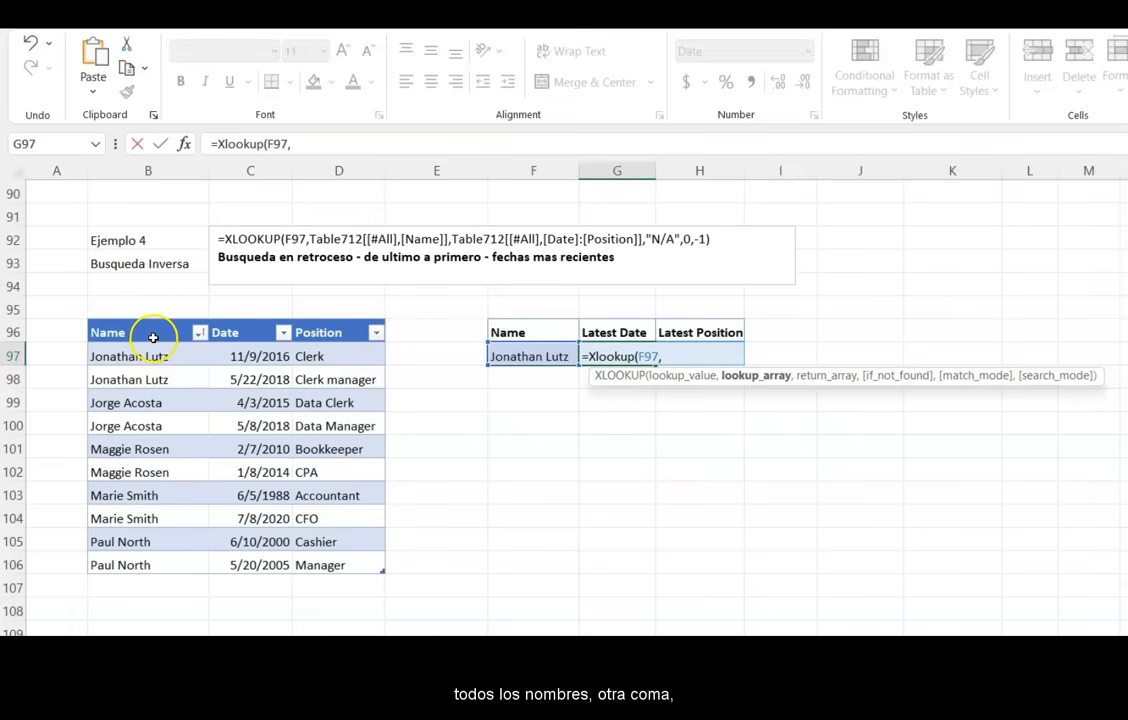
drag(153, 338, 115, 567)
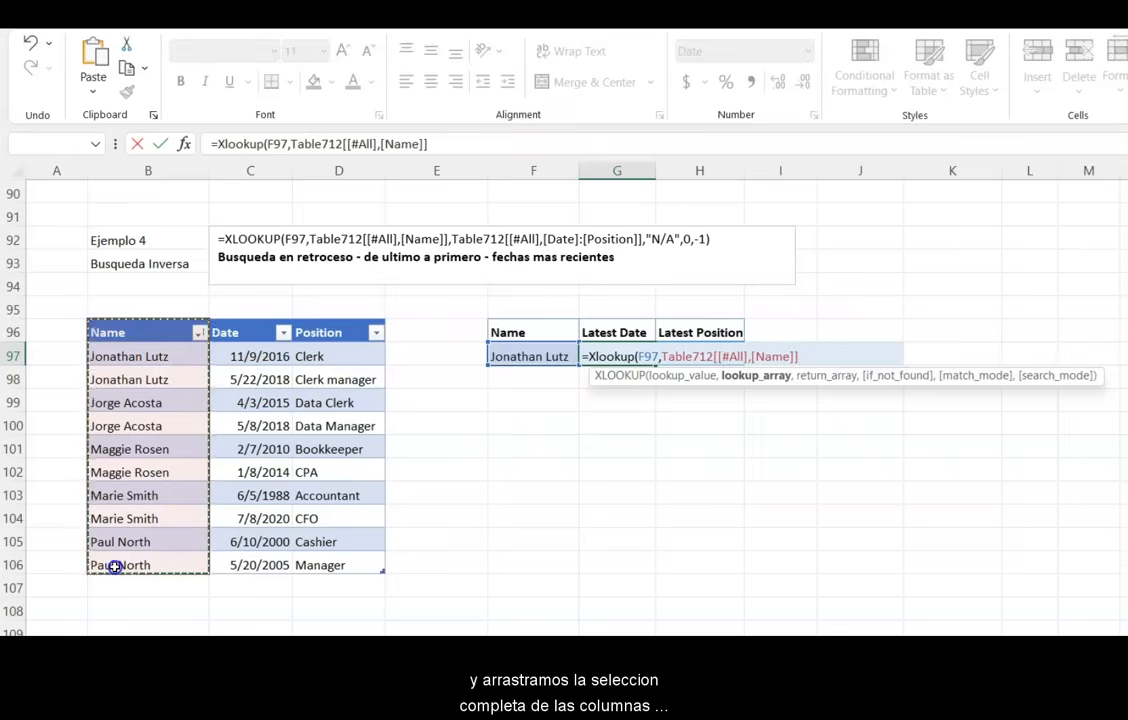
text(,)
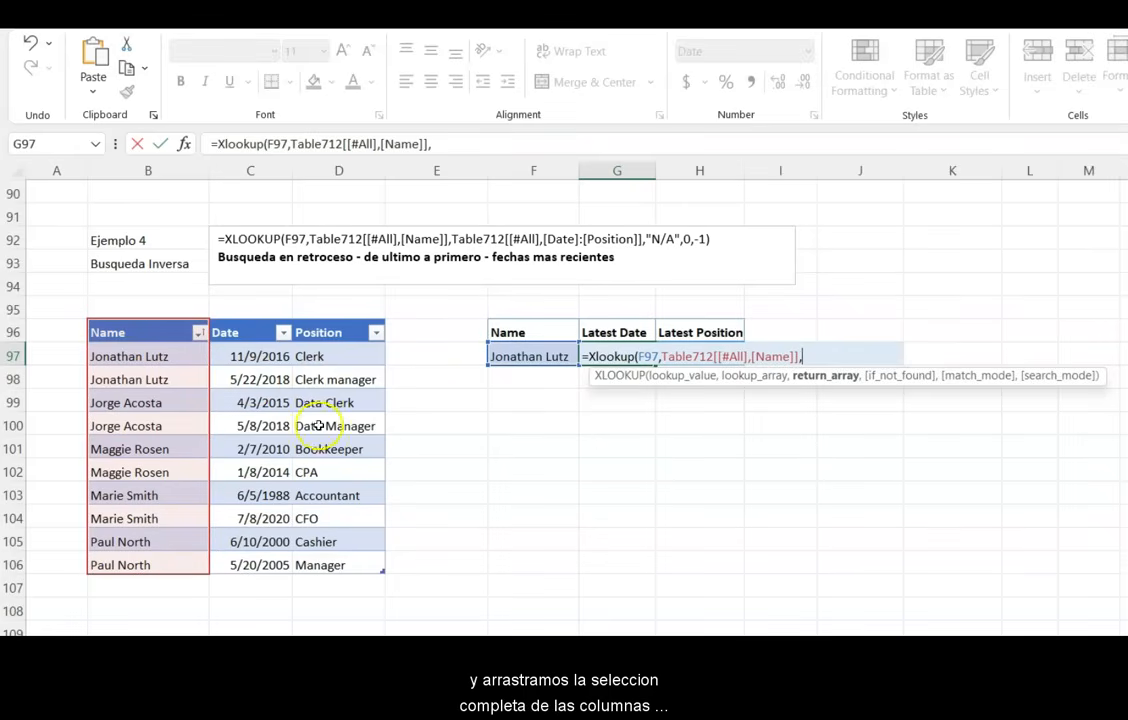
click(253, 336)
drag(253, 336, 340, 562)
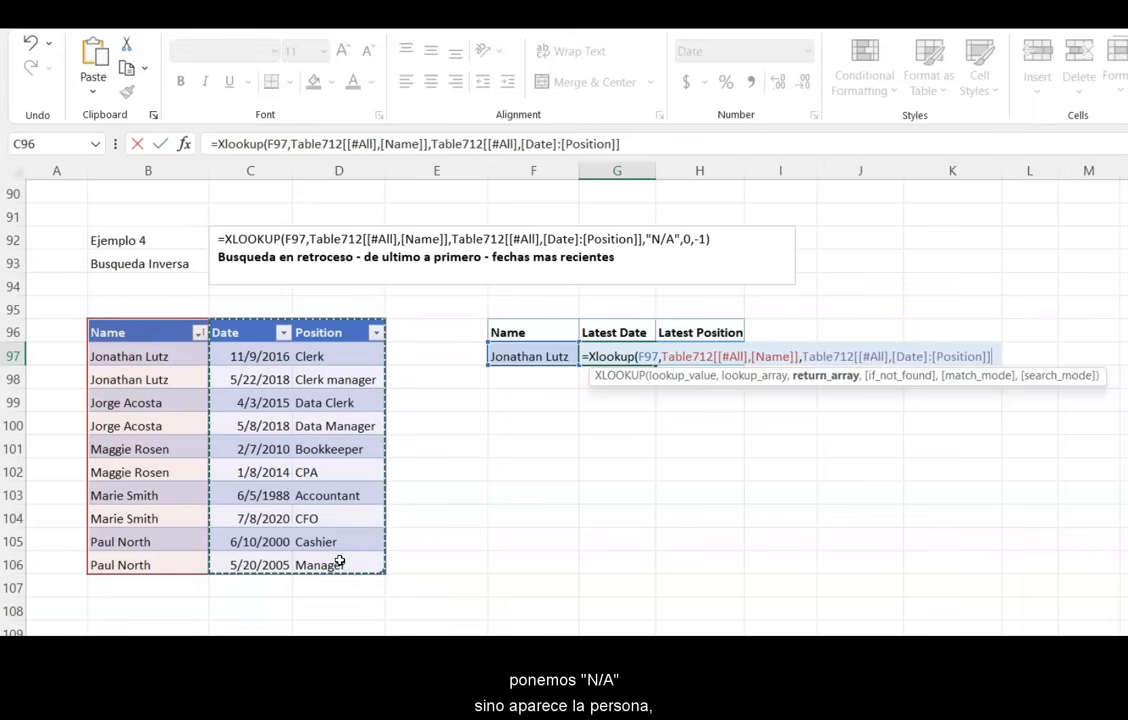
text(,"N)
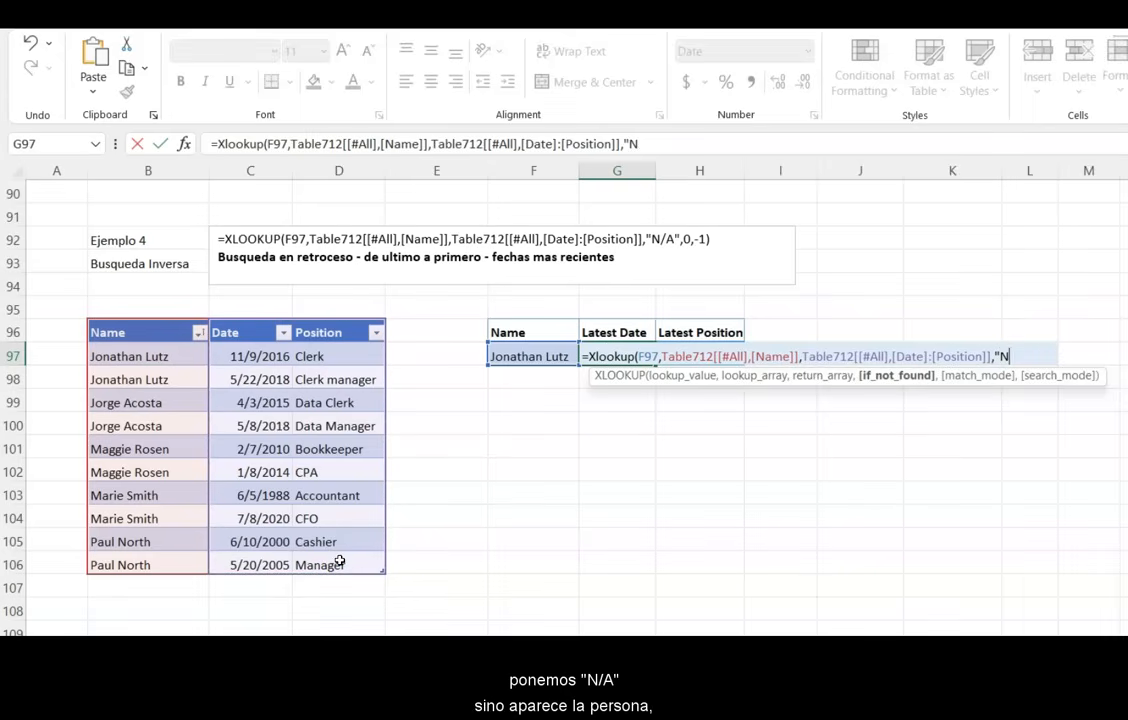
text(/)
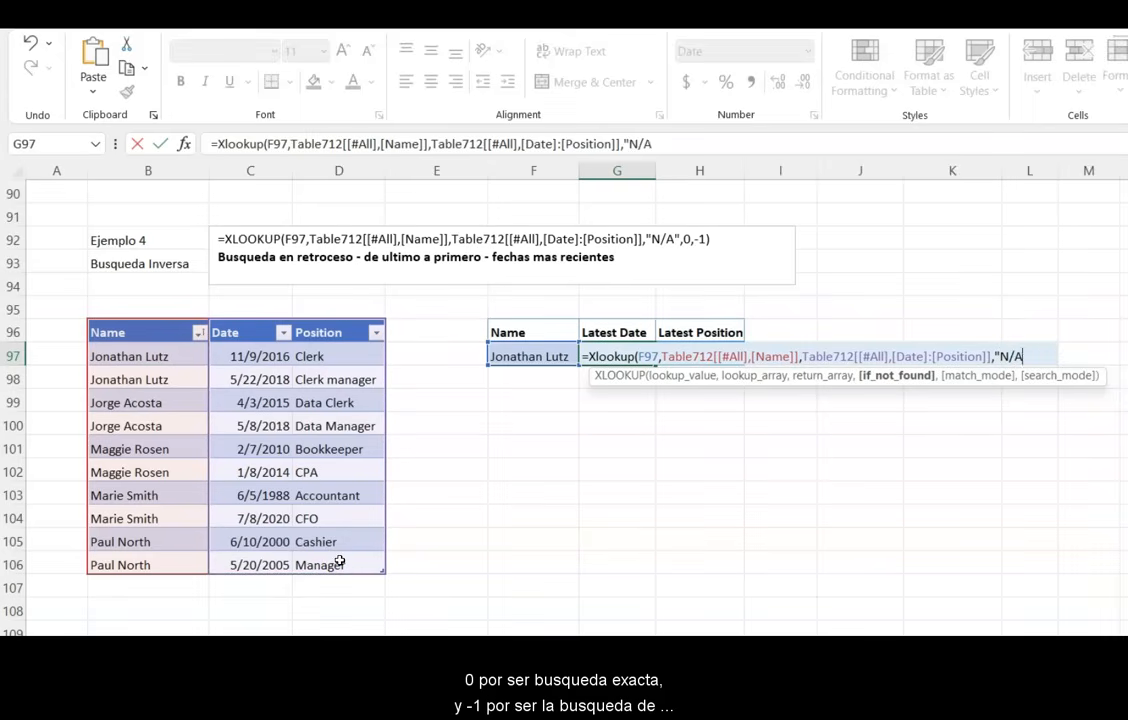
text(A",)
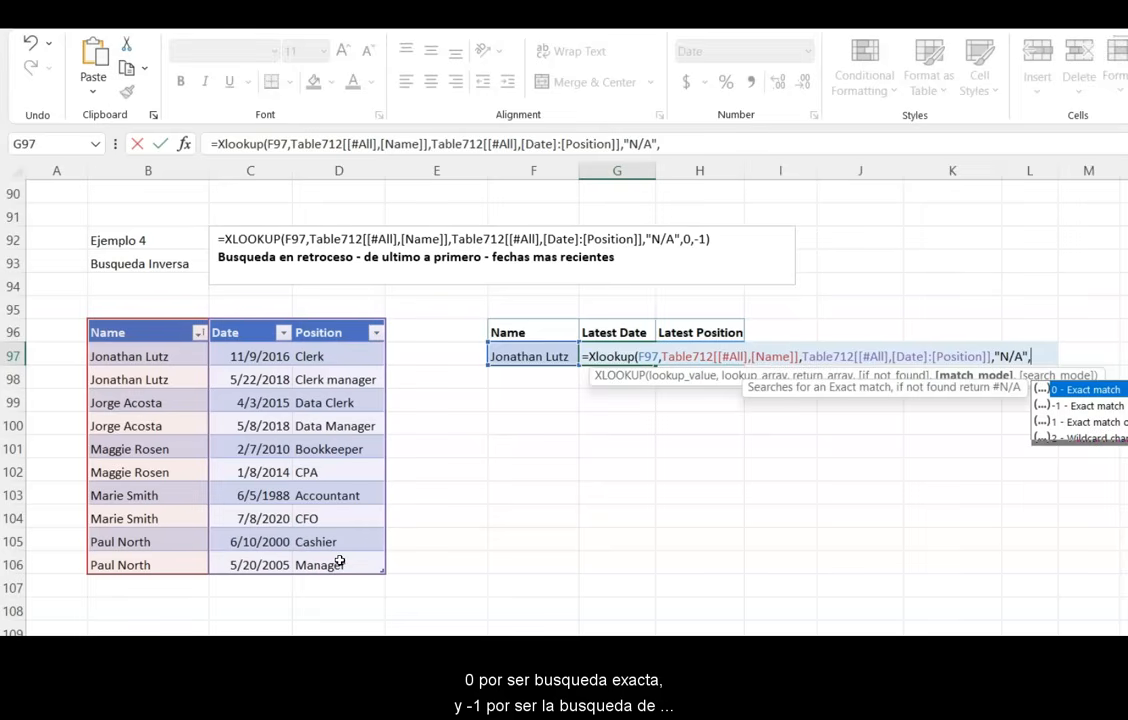
text(0)
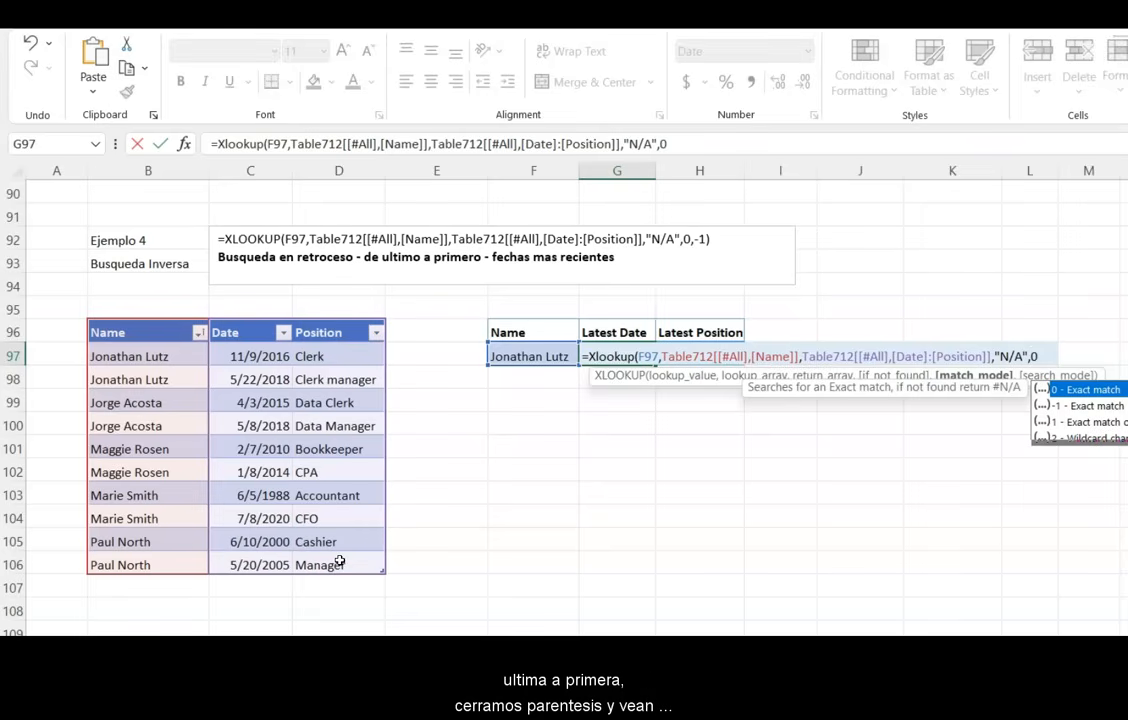
text(,)
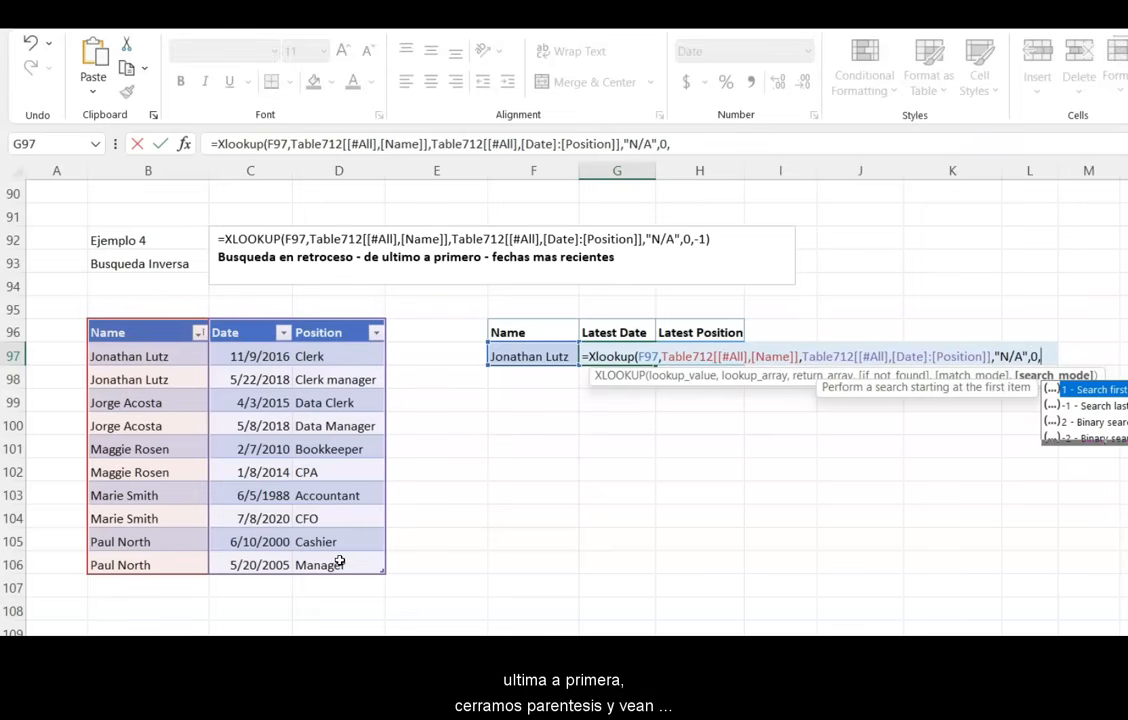
text(-1))
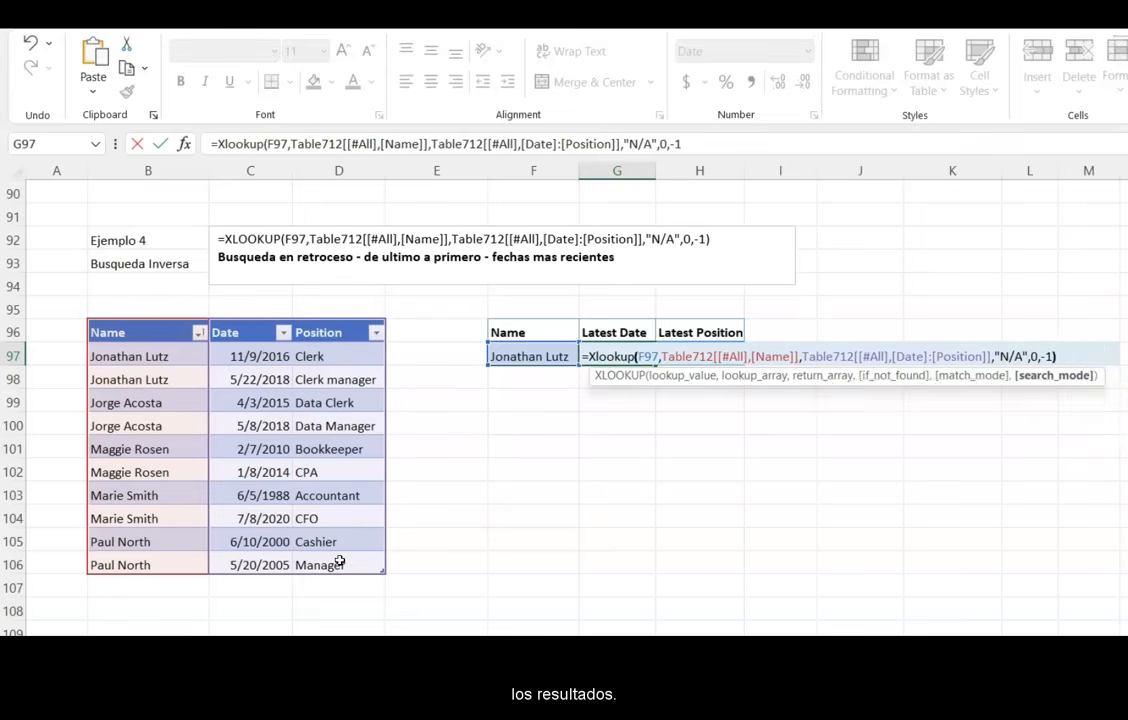
click(515, 356)
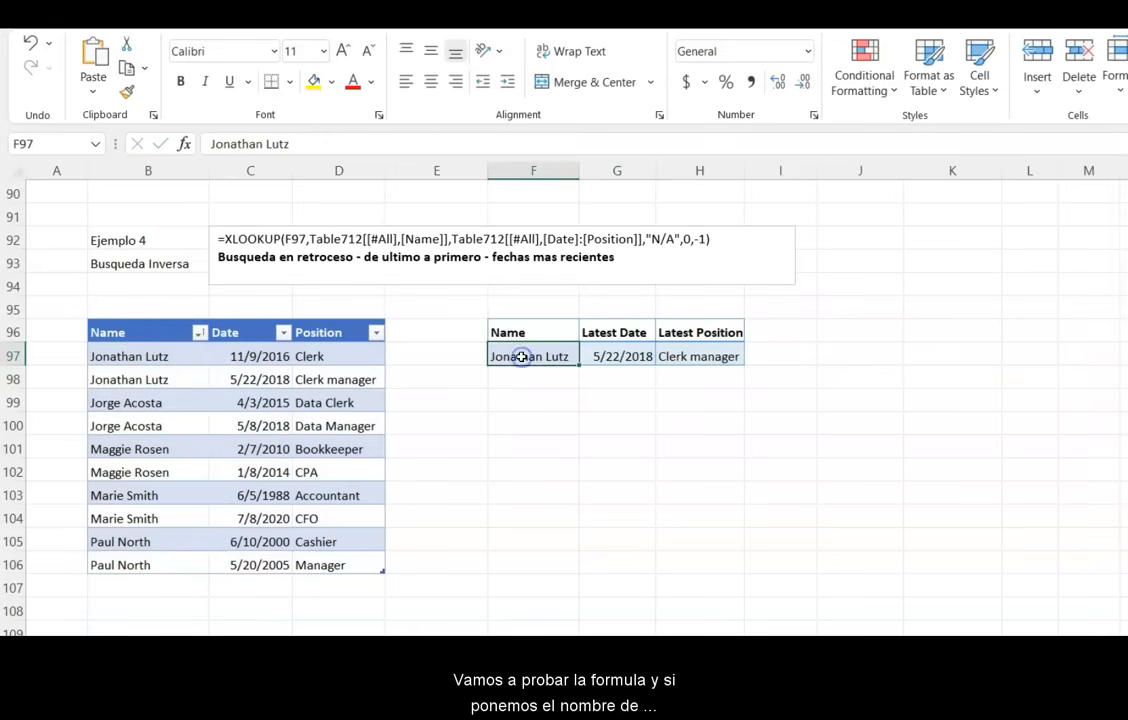
- Replace the lookup name with the last employee listed in the table
text(Paul)
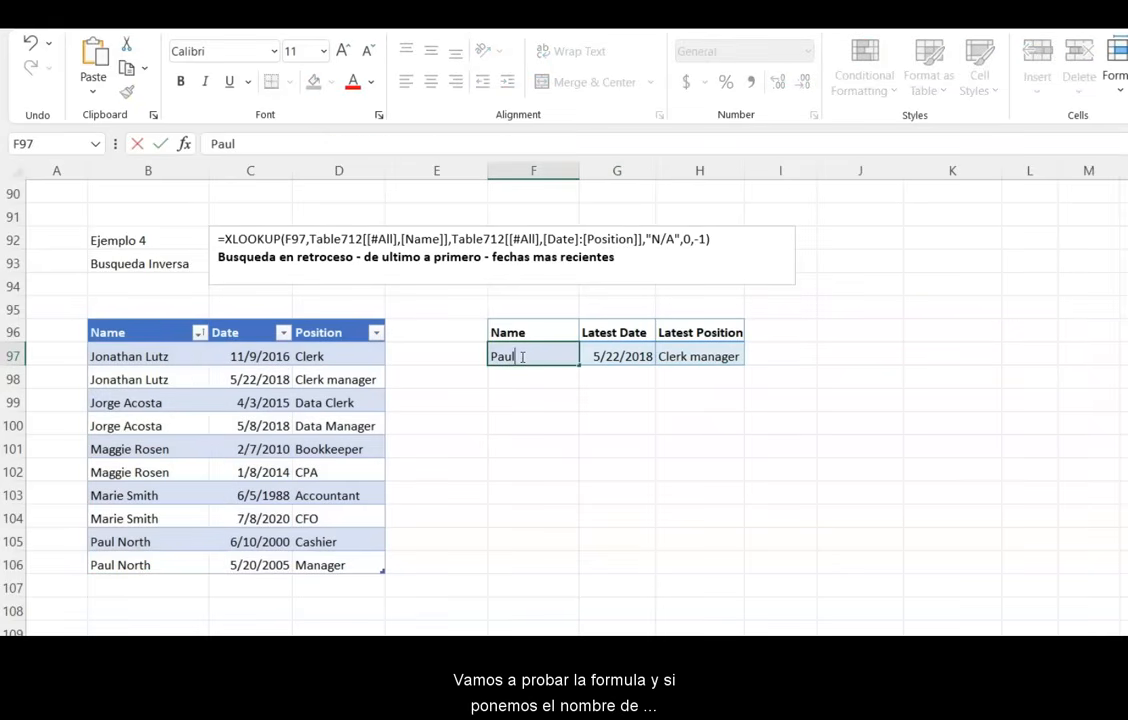
text( North)
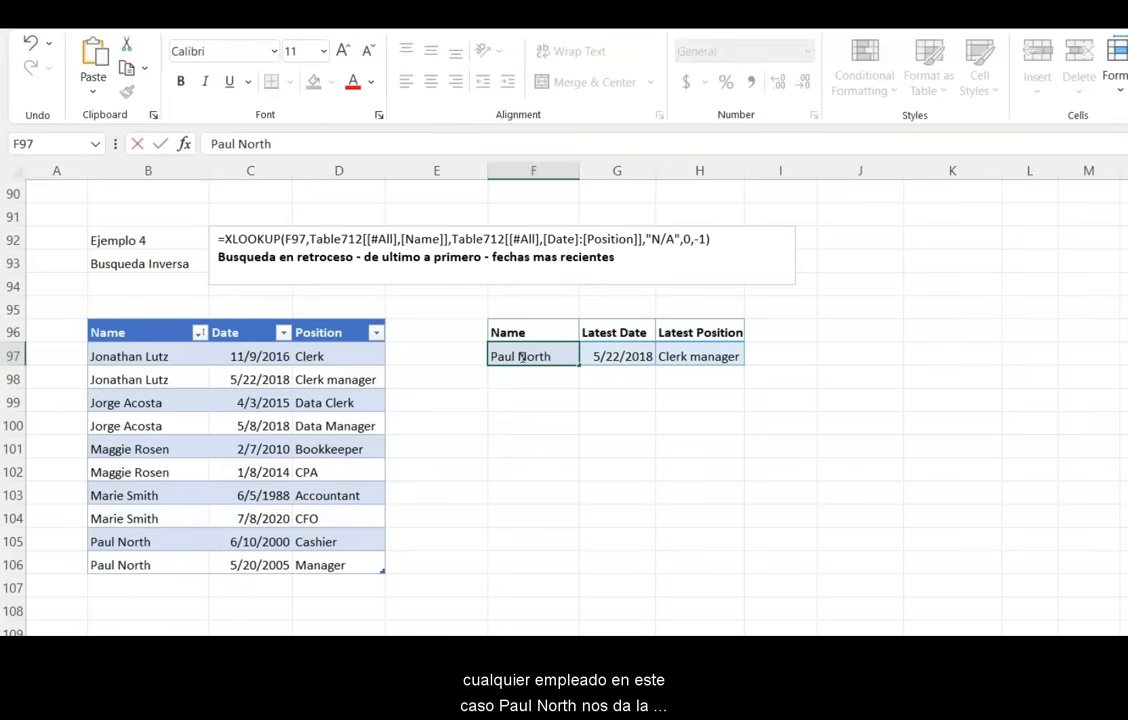
key(Return)
click(639, 351)
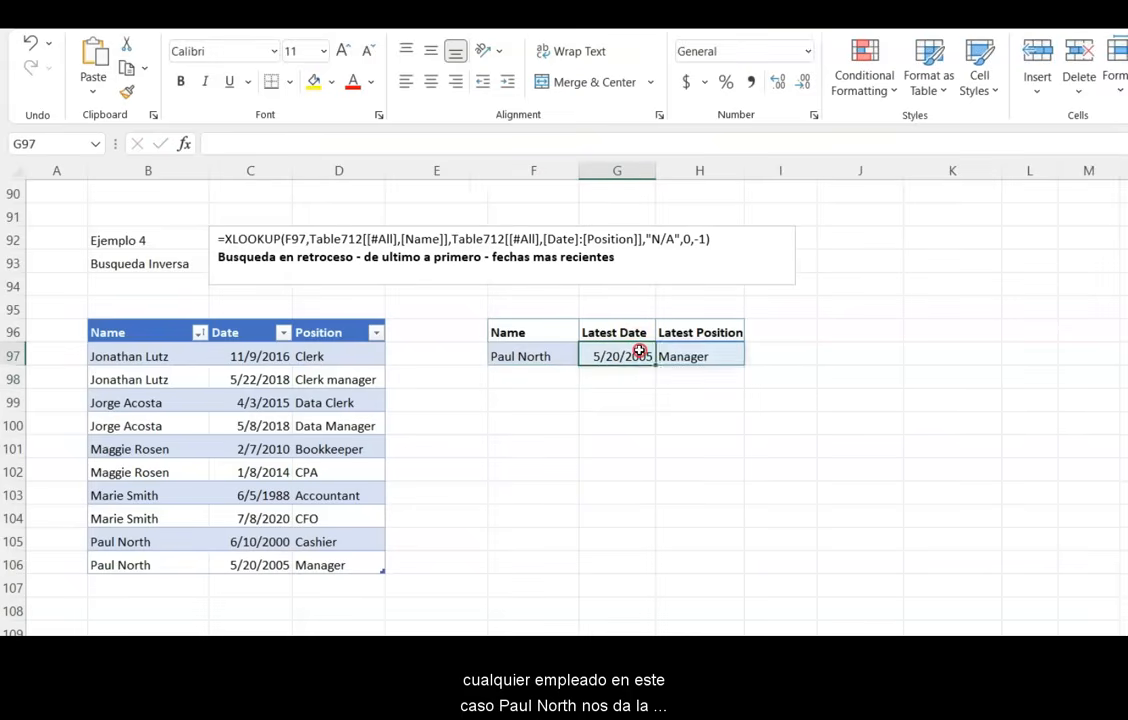
right_click(639, 351)
click(156, 453)
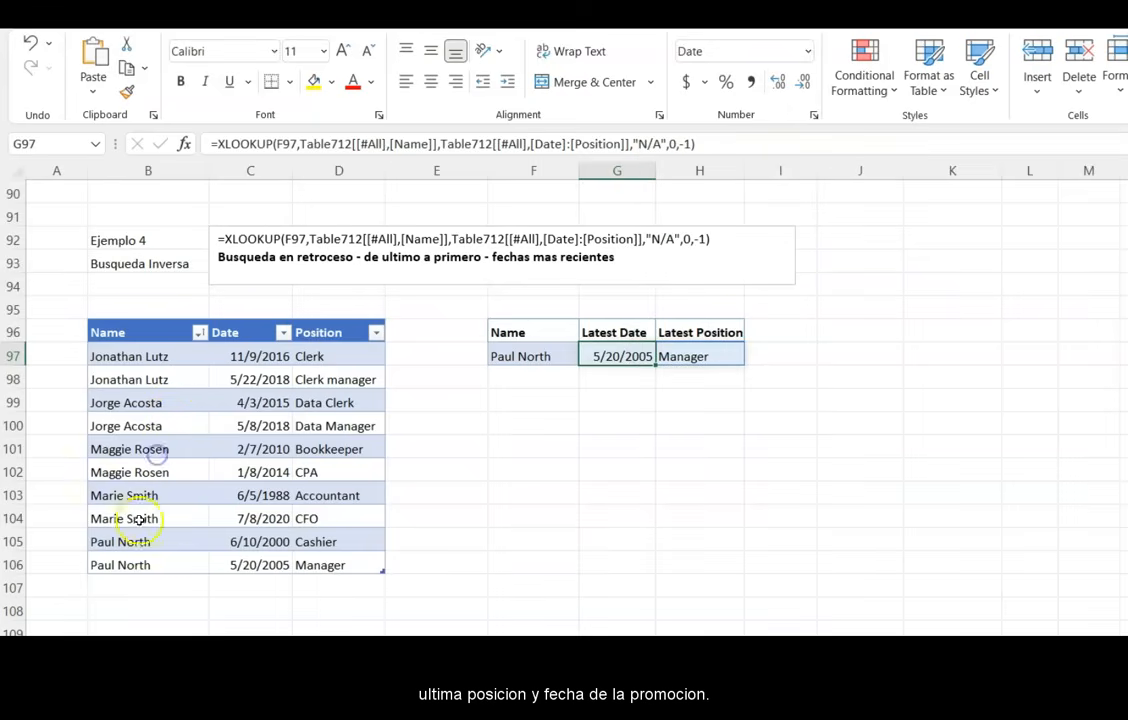
click(140, 565)
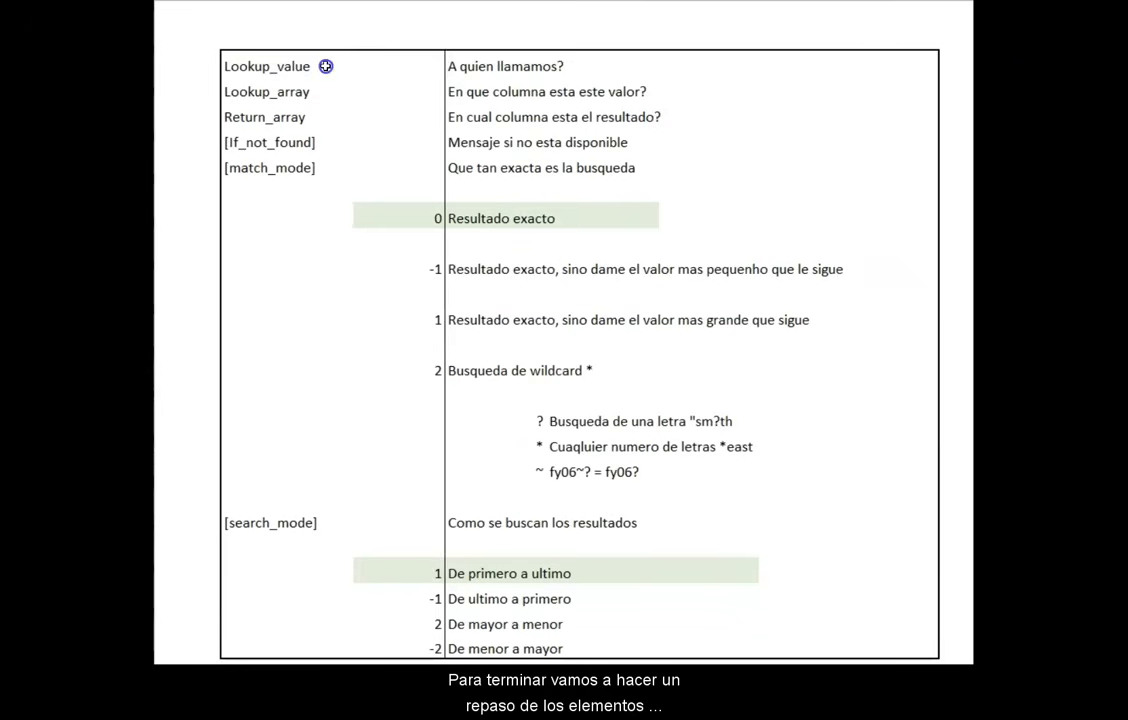
click(326, 66)
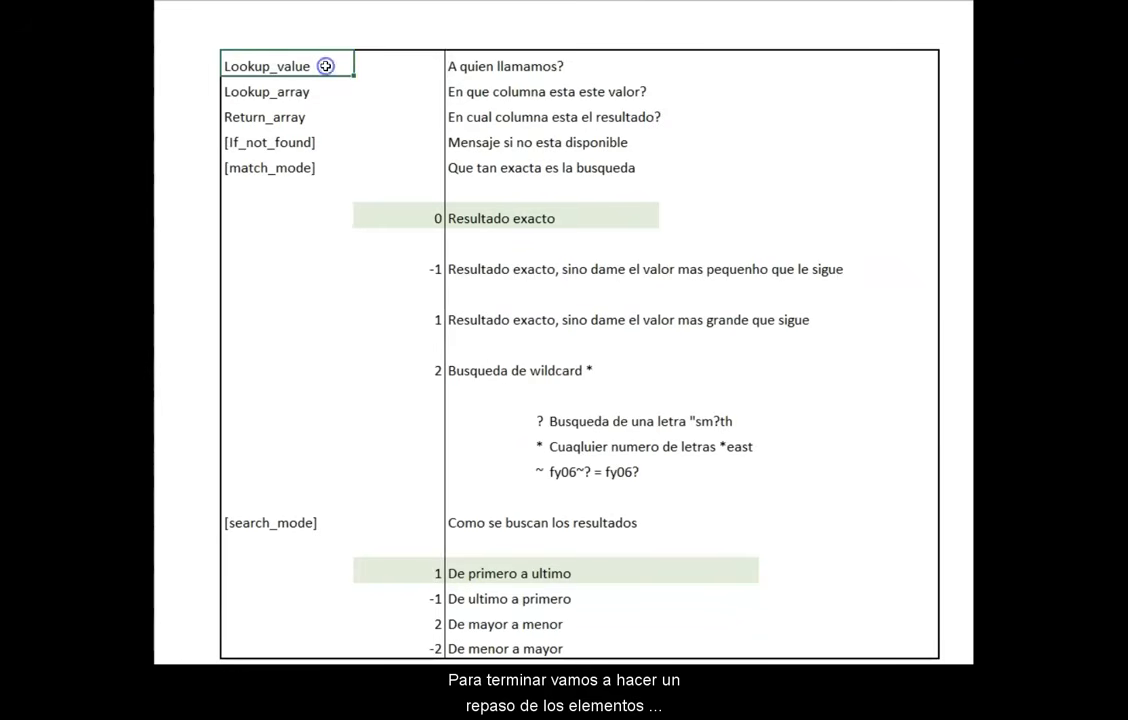
click(409, 65)
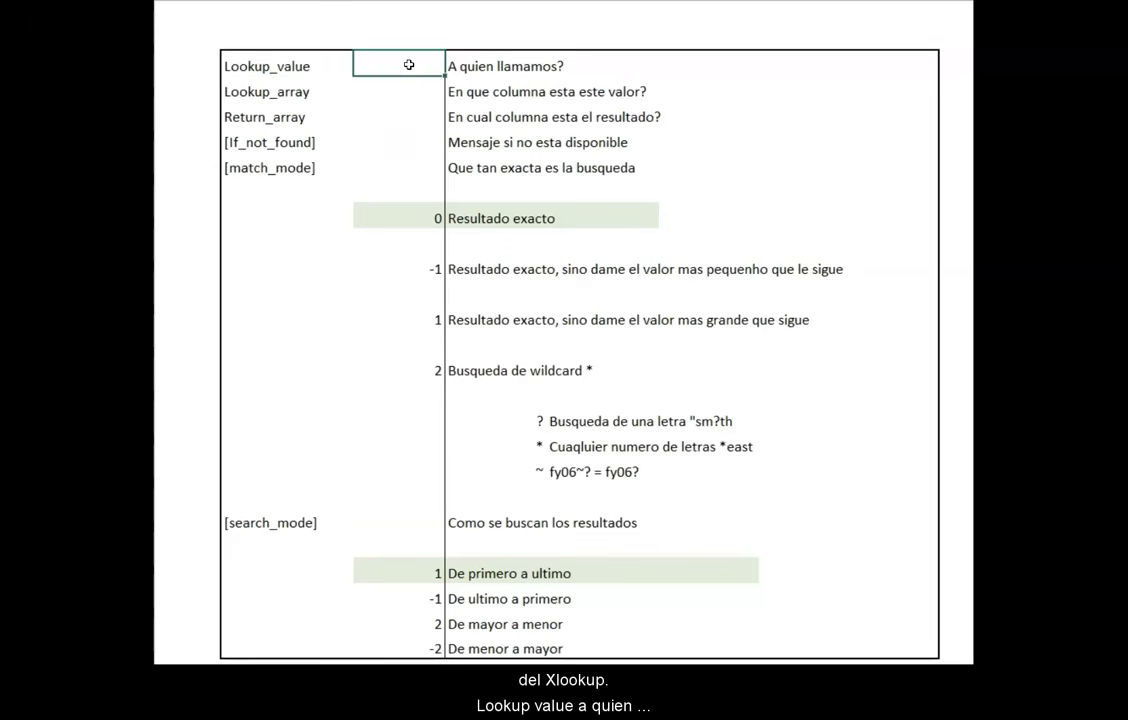